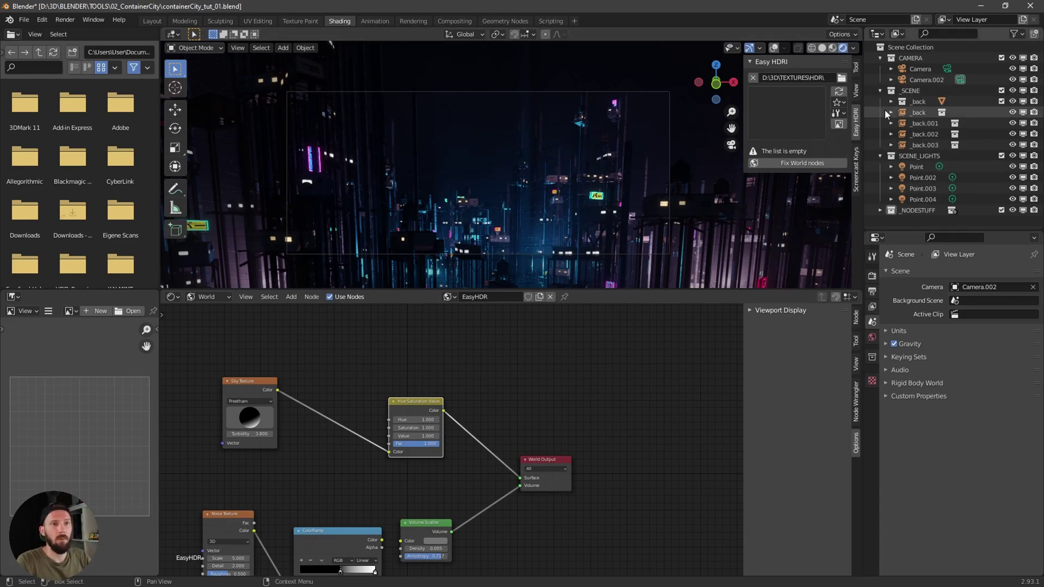
- Switch the 3D view to solid shading and exclude the _SCENE collection from the view layer
{"action": "key", "text": "z"}
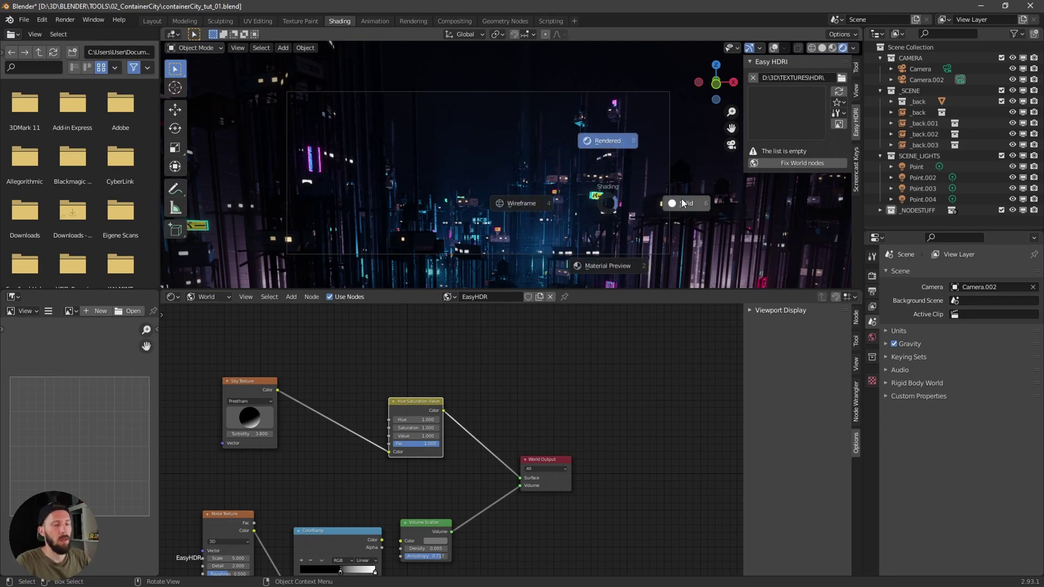
{"action": "left_click", "coordinate": [683, 203]}
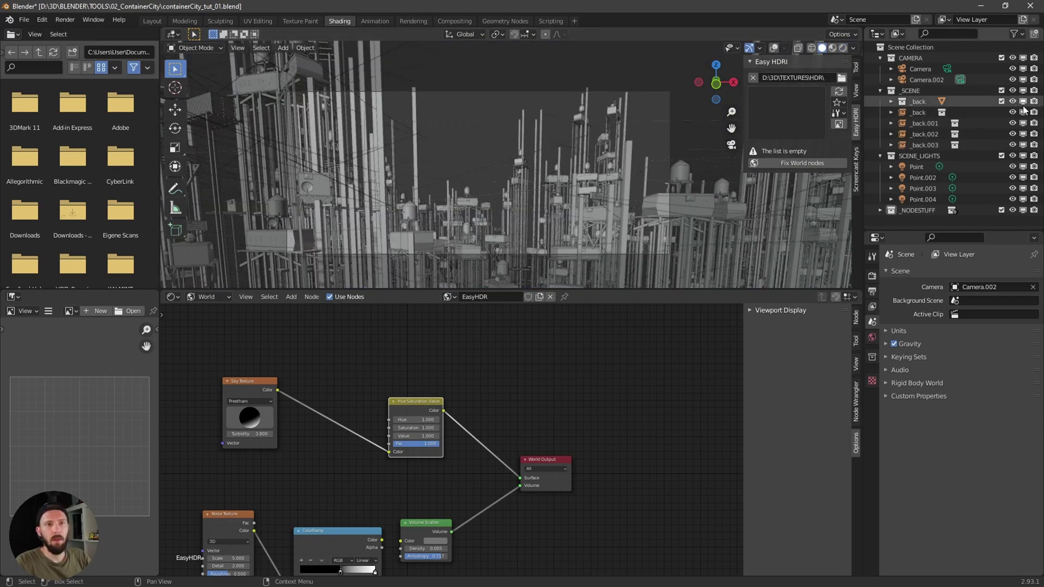
{"action": "left_click", "coordinate": [1001, 91]}
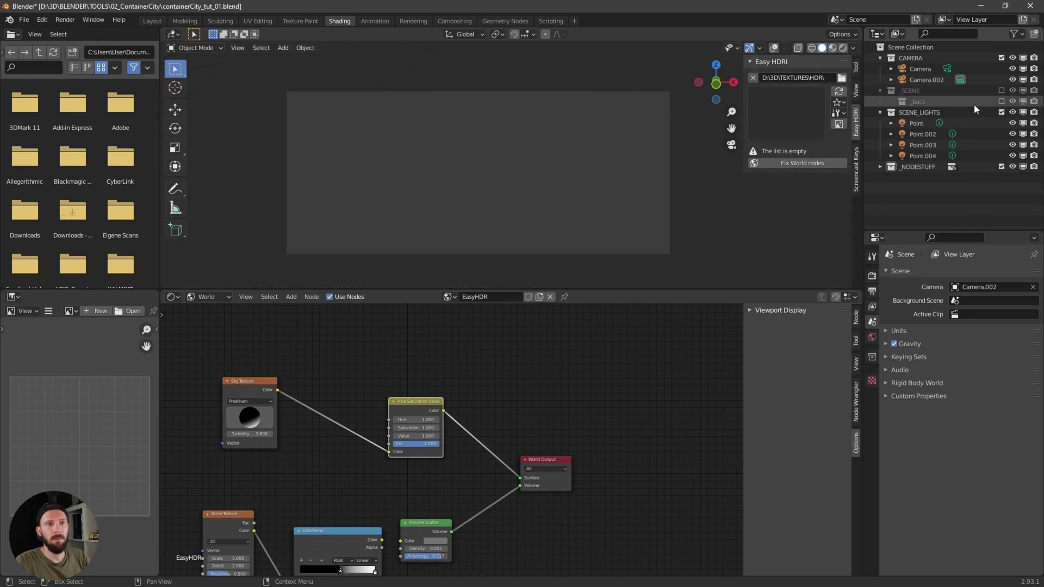
- Turn on the viewport overlays and add a cube mesh at the world origin
{"action": "mouse_move", "coordinate": [617, 191]}
{"action": "middle_mouse_down"}
{"action": "mouse_move", "coordinate": [579, 207]}
{"action": "mouse_move", "coordinate": [583, 190]}
{"action": "mouse_move", "coordinate": [523, 227]}
{"action": "mouse_move", "coordinate": [606, 208]}
{"action": "mouse_move", "coordinate": [606, 188]}
{"action": "middle_mouse_up"}
{"action": "left_click", "coordinate": [773, 48]}
{"action": "key", "text": "shift+a"}
{"action": "mouse_move", "coordinate": [599, 191]}
{"action": "left_click", "coordinate": [654, 197]}
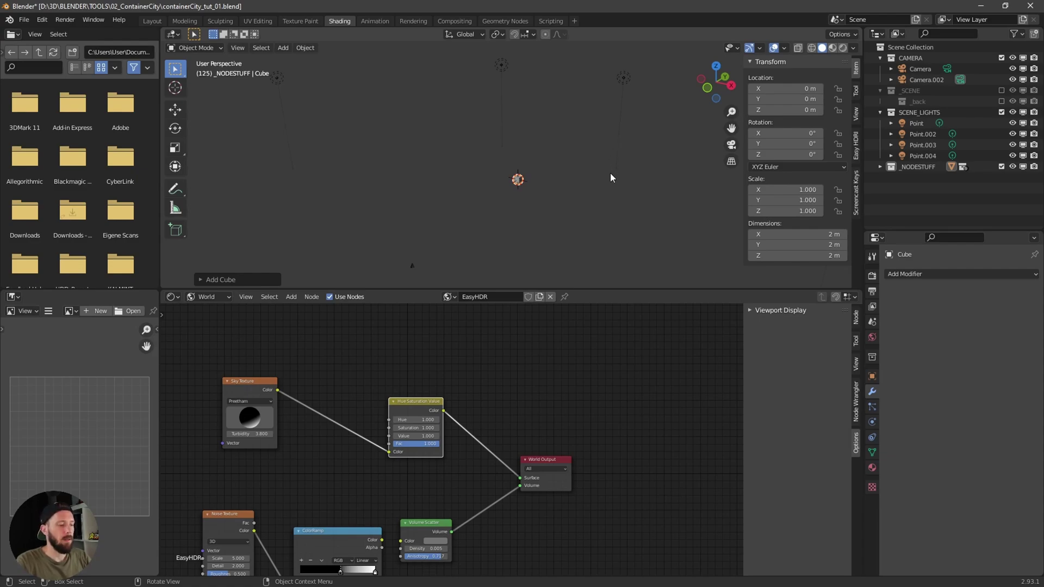
{"action": "middle_click_drag", "start_coordinate": [607, 184], "coordinate": [575, 210], "text": "shift"}
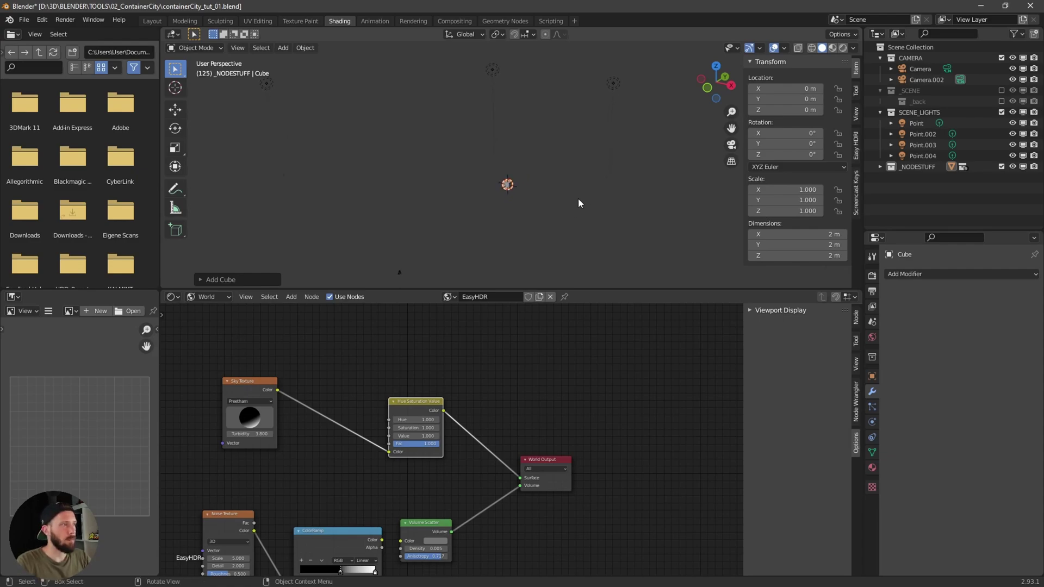
- Enter Edit Mode on the cube and scale its whole mesh up uniformly
{"action": "key", "text": "Tab"}
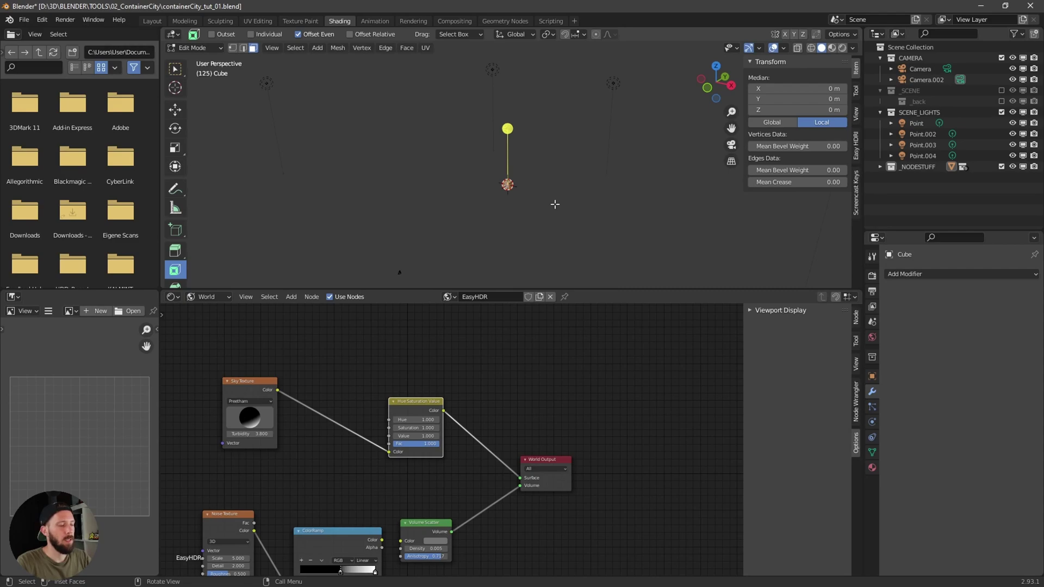
{"action": "key", "text": "alt+h"}
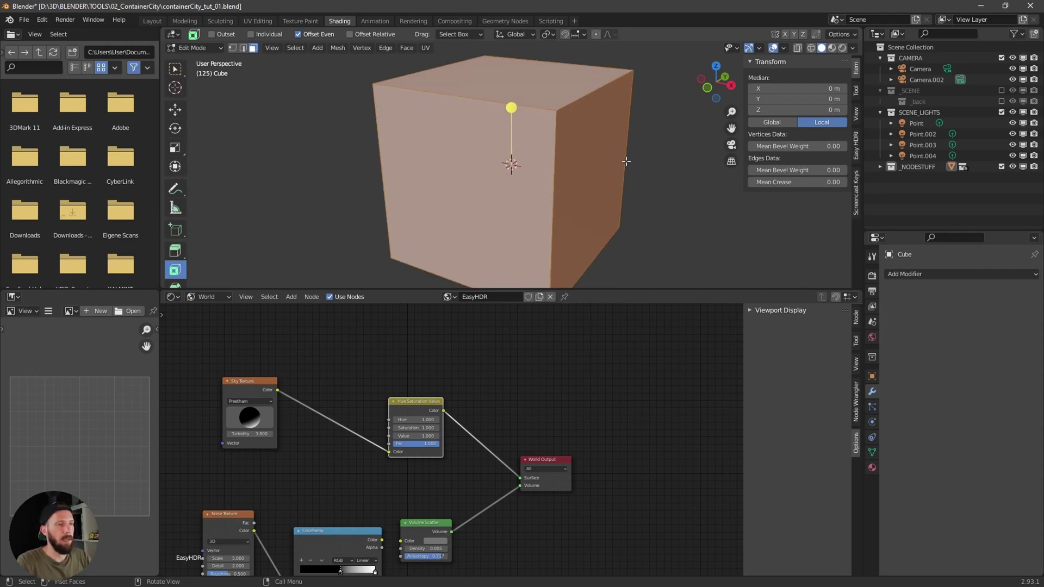
{"action": "mouse_move", "coordinate": [626, 162]}
{"action": "middle_mouse_down", "text": "ctrl"}
{"action": "mouse_move", "coordinate": [581, 168]}
{"action": "mouse_move", "coordinate": [443, 238]}
{"action": "mouse_move", "coordinate": [615, 164]}
{"action": "middle_mouse_up", "text": "ctrl"}
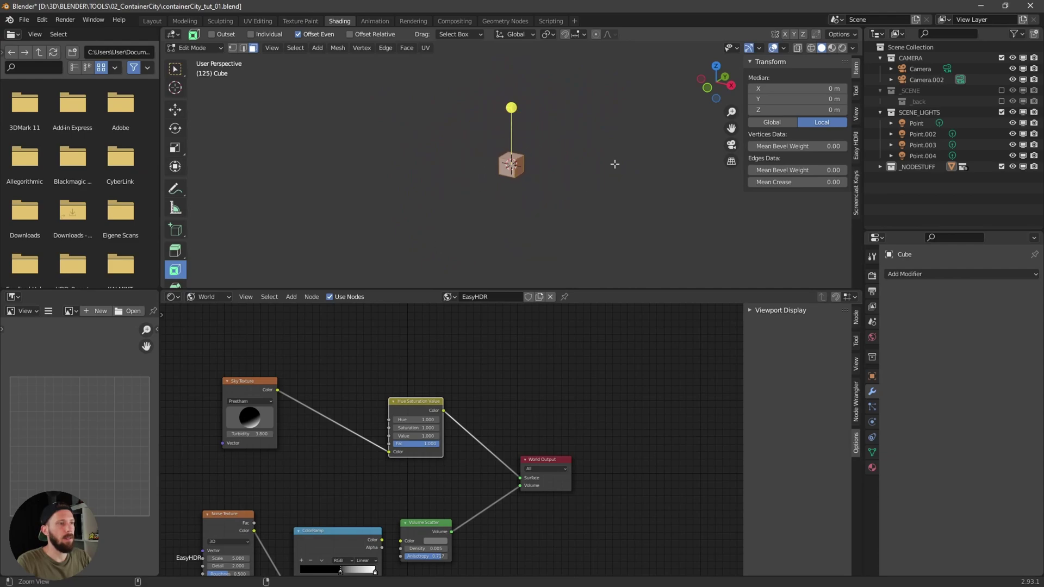
{"action": "key", "text": "s"}
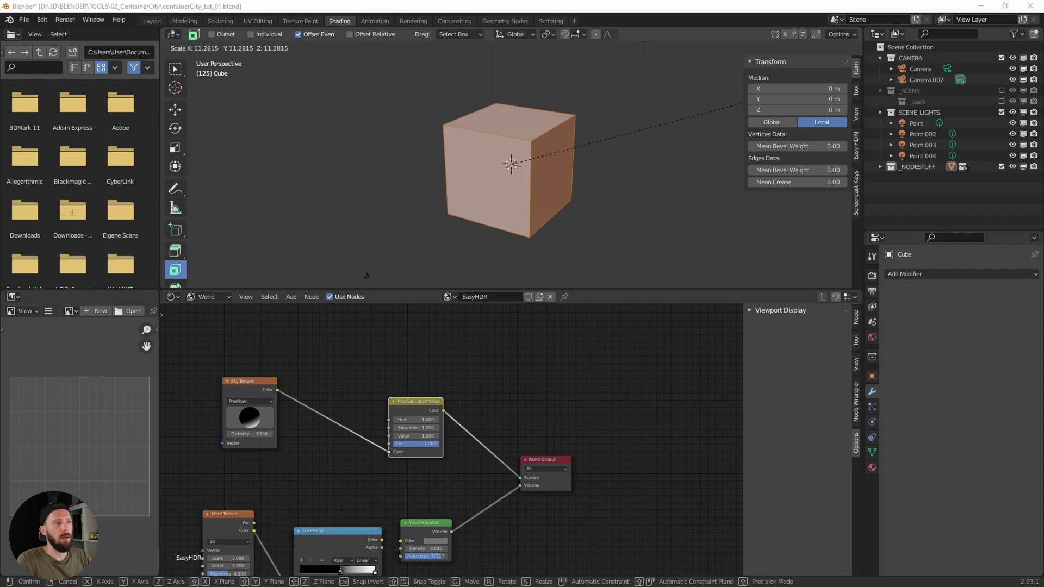
{"action": "key", "text": "Return"}
{"action": "key", "text": "Tab"}
{"action": "key", "text": "s"}
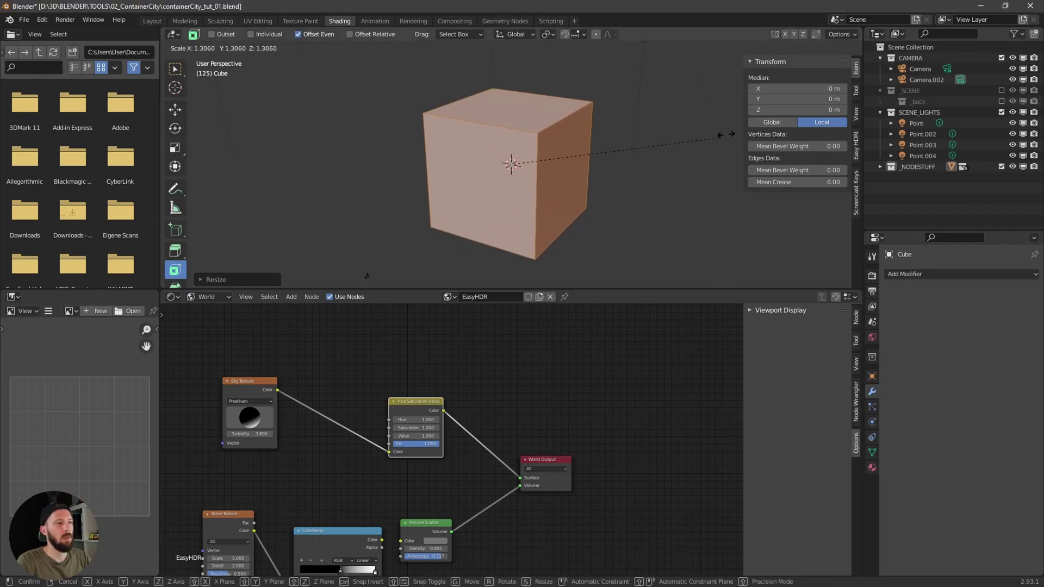
{"action": "key", "text": "Return"}
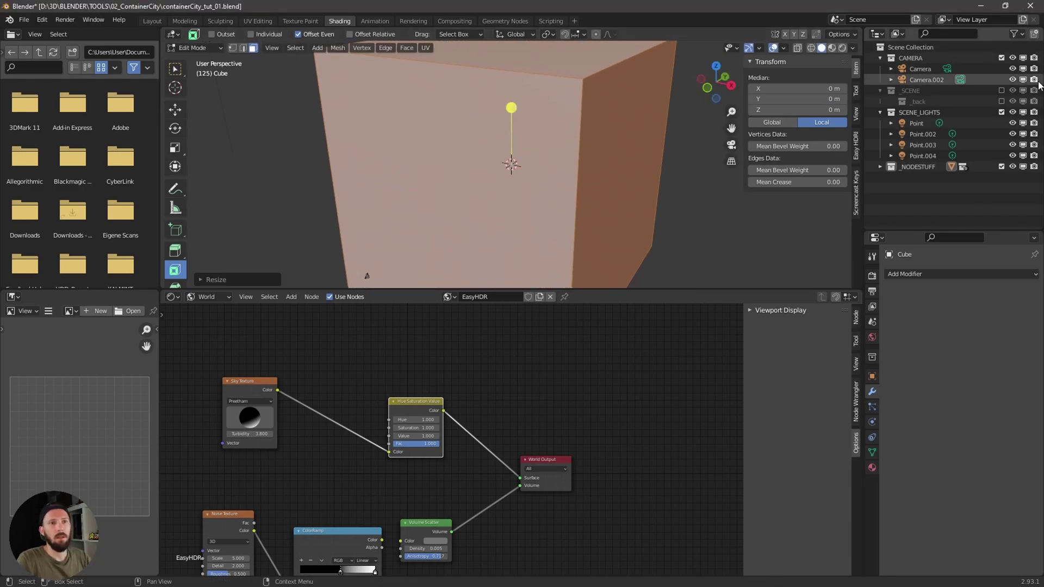
- Show the _SCENE collection for size comparison, scale the cube's mesh up to about 100 m wide, and exclude the collection again
{"action": "left_click", "coordinate": [1002, 91]}
{"action": "scroll", "coordinate": [598, 163], "scroll_direction": "down", "scroll_amount": 8}
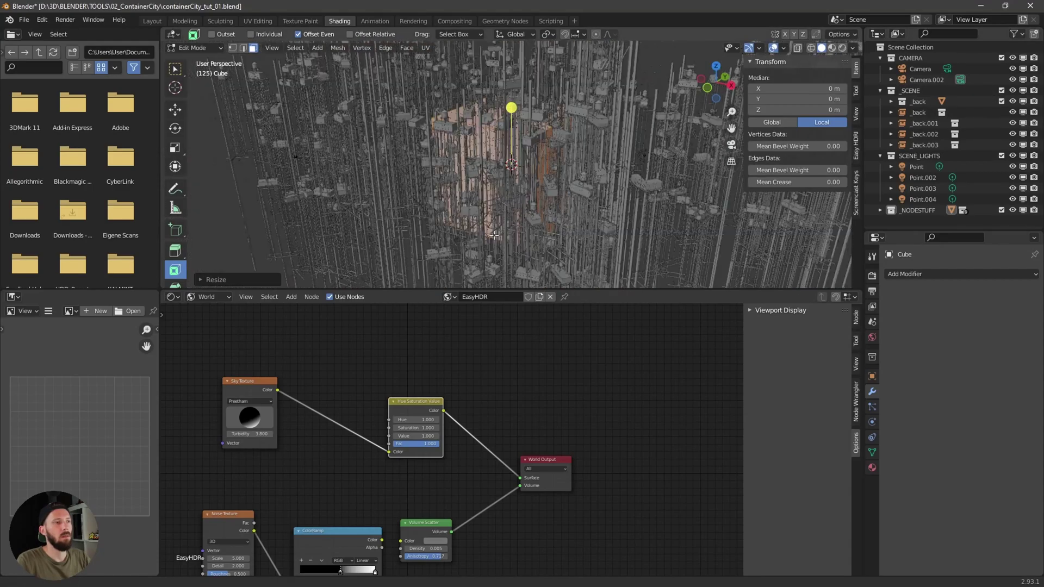
{"action": "key", "text": "s"}
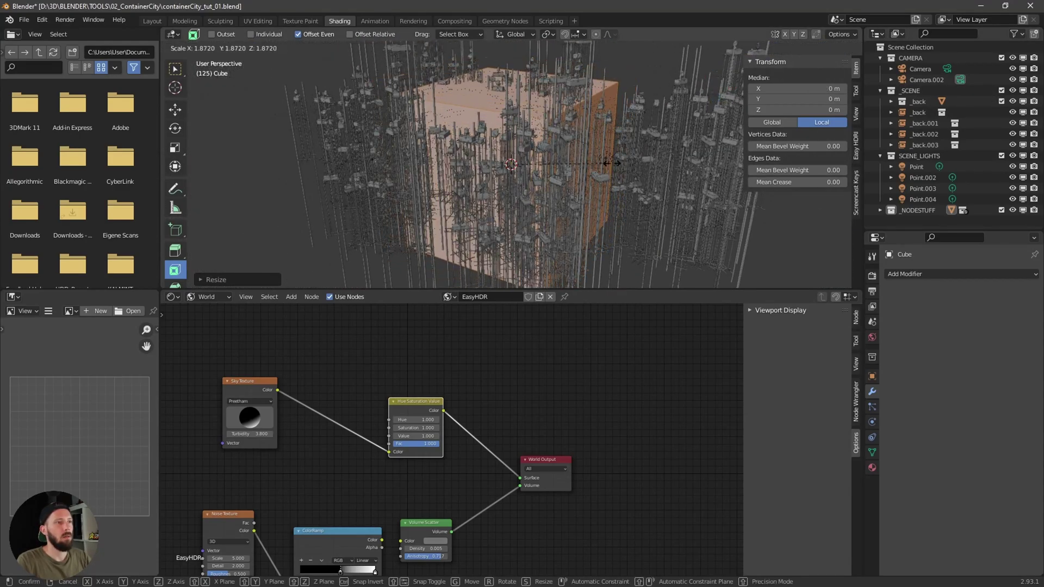
{"action": "key", "text": "Return"}
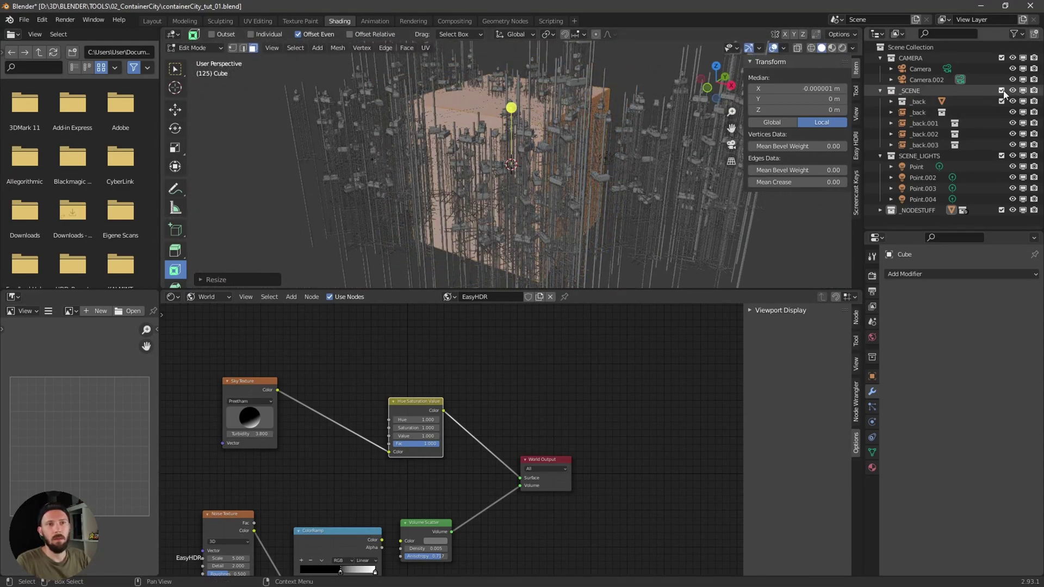
{"action": "left_click", "coordinate": [1001, 90]}
- Inset only the cube's top face by about 19 m
{"action": "middle_click_drag", "start_coordinate": [614, 164], "coordinate": [578, 166]}
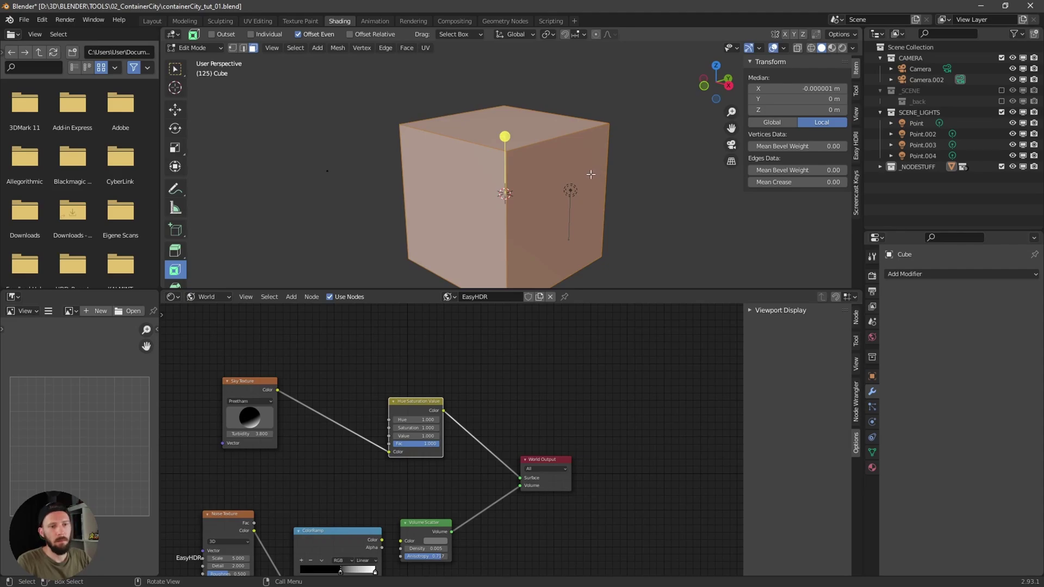
{"action": "middle_click_drag", "start_coordinate": [582, 170], "coordinate": [621, 173]}
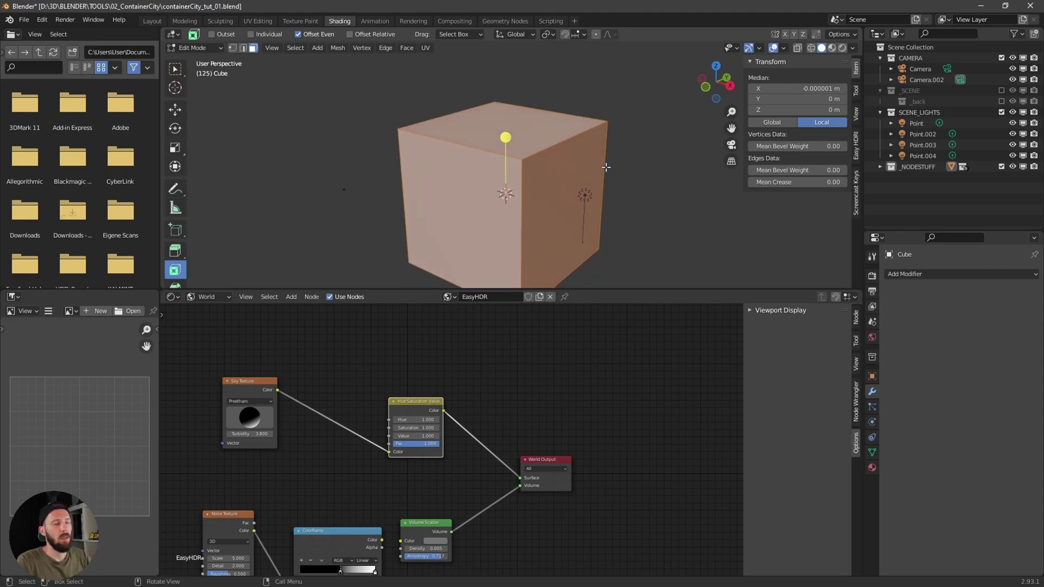
{"action": "left_click", "coordinate": [638, 159]}
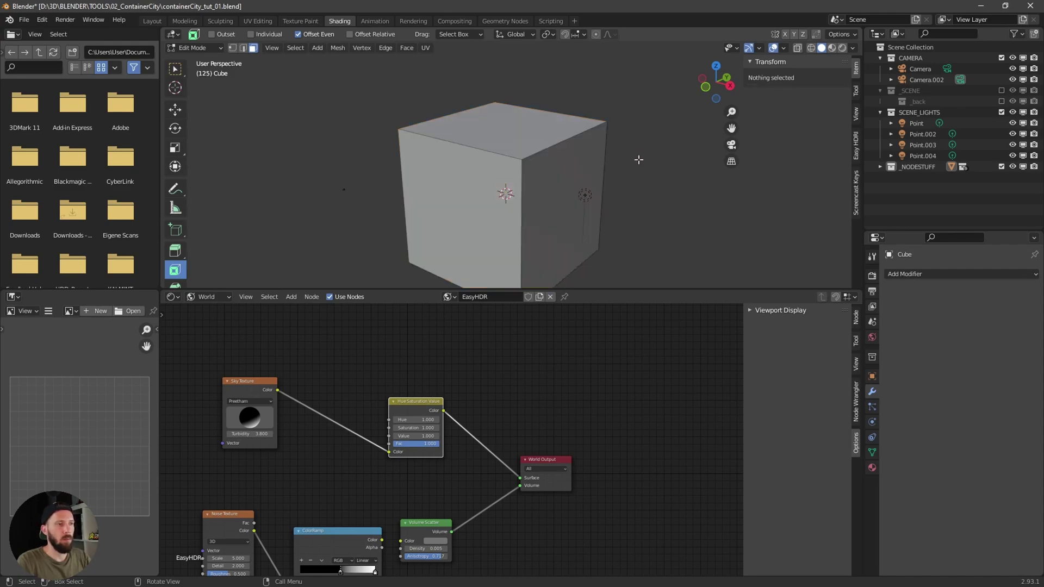
{"action": "left_click", "coordinate": [523, 133]}
{"action": "middle_click_drag", "start_coordinate": [523, 134], "coordinate": [620, 163]}
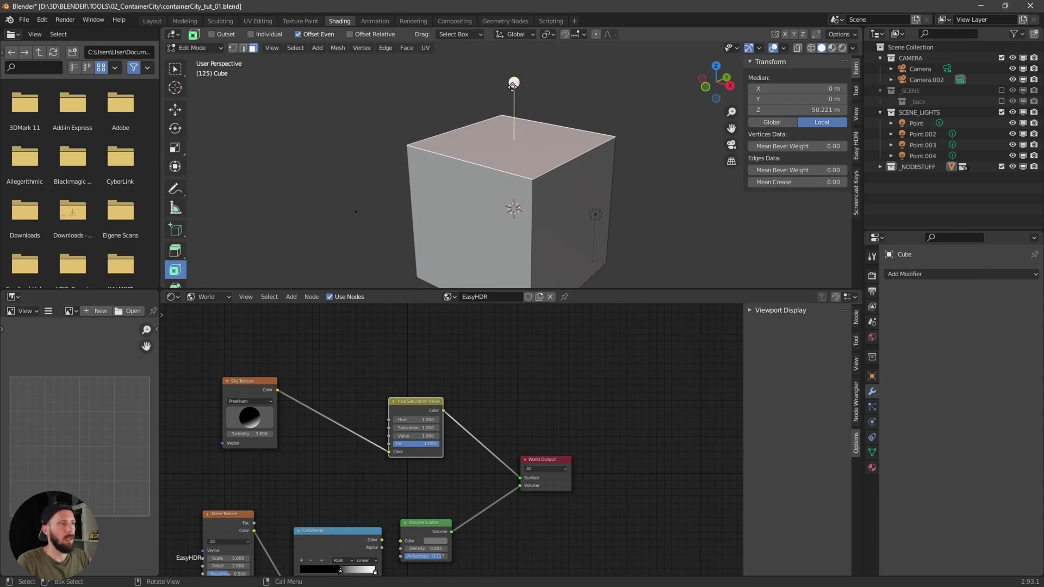
{"action": "key", "text": "i"}
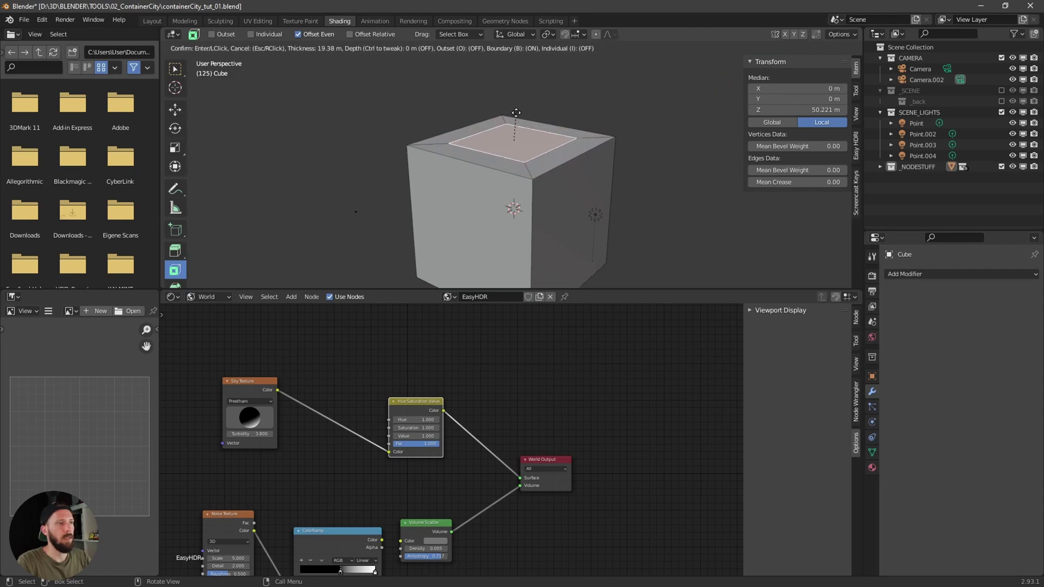
{"action": "left_click", "coordinate": [516, 112]}
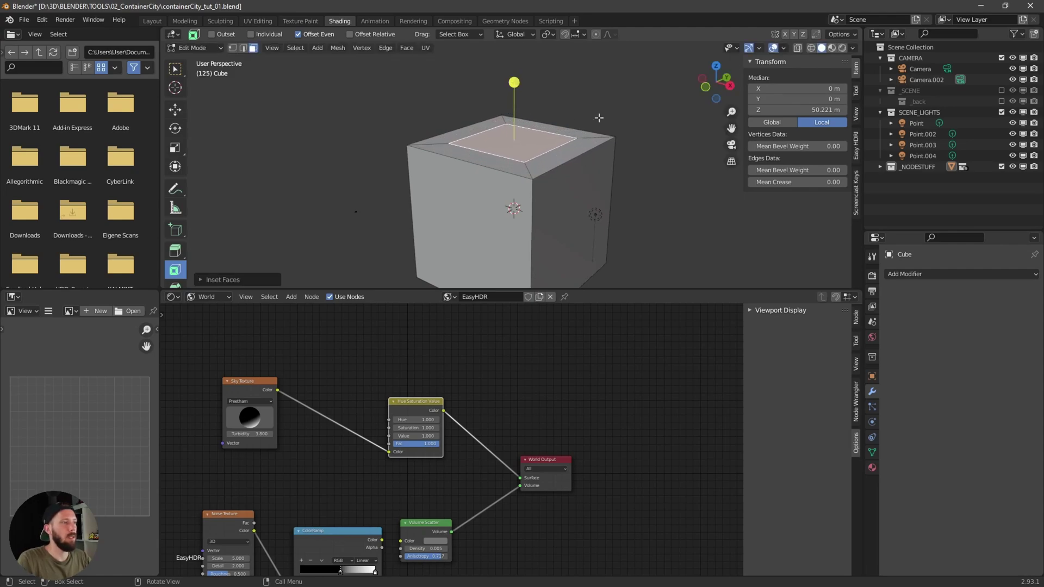
- Extrude the inset top face upward about 39 m to form a second, narrower tier
{"action": "middle_click_drag", "start_coordinate": [589, 138], "coordinate": [577, 152], "text": "shift"}
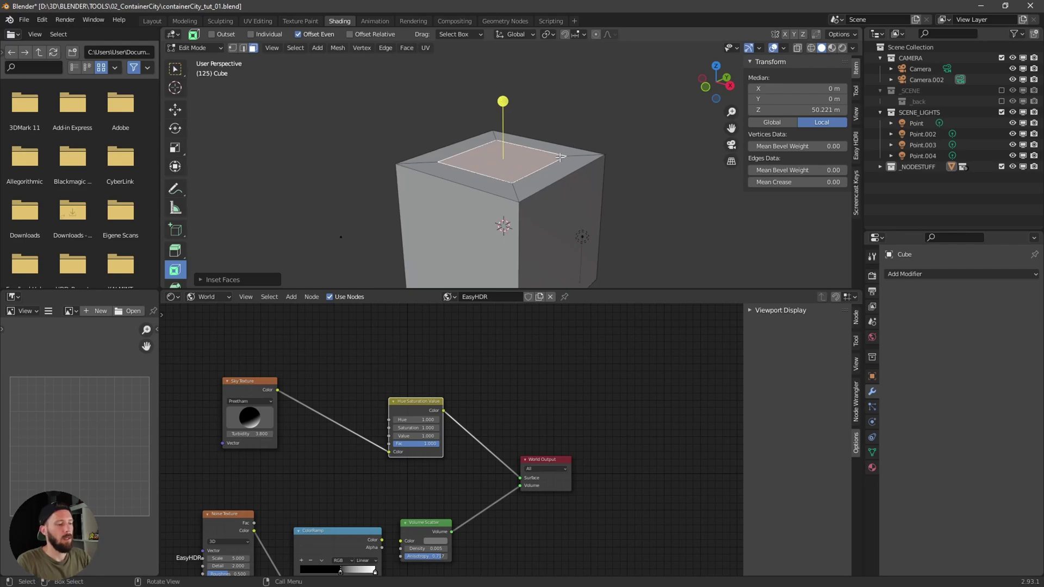
{"action": "key", "text": "e"}
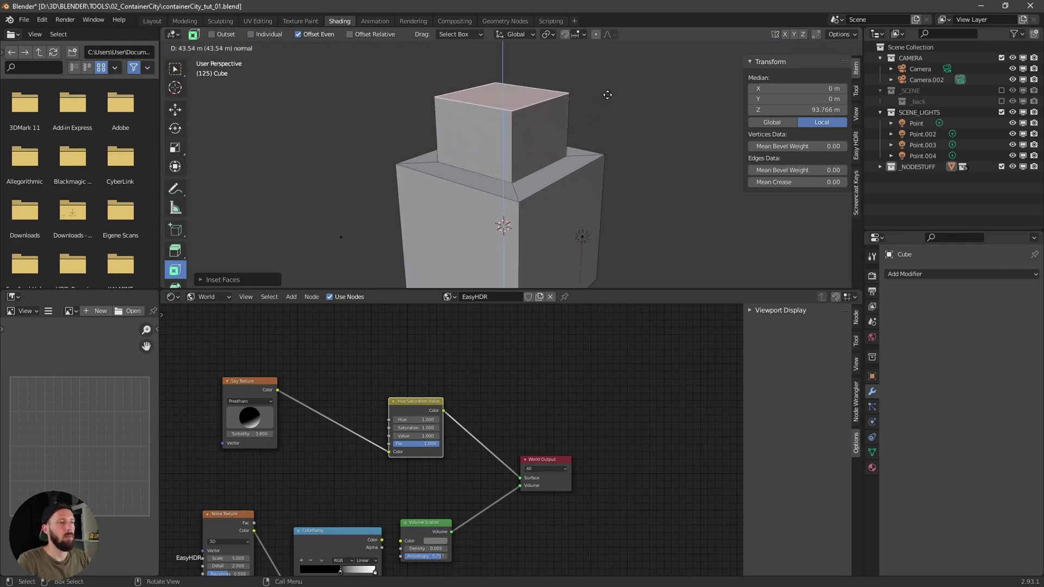
{"action": "left_click", "coordinate": [603, 102]}
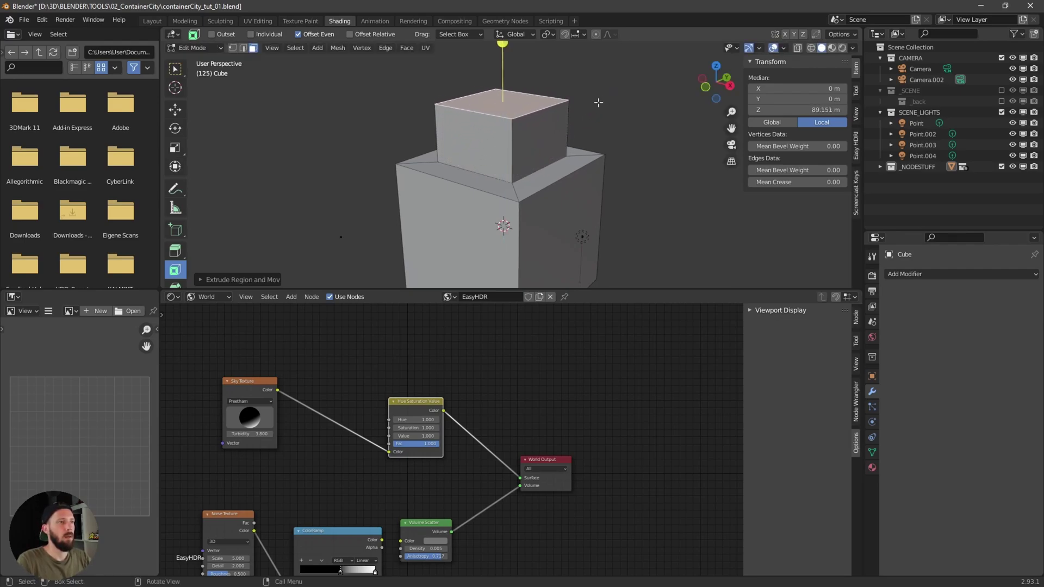
- Inset the second tier's top face by about 13 m and extrude it up about 36 m as a third tier
{"action": "middle_click_drag", "start_coordinate": [598, 103], "coordinate": [595, 163]}
{"action": "key", "text": "i"}
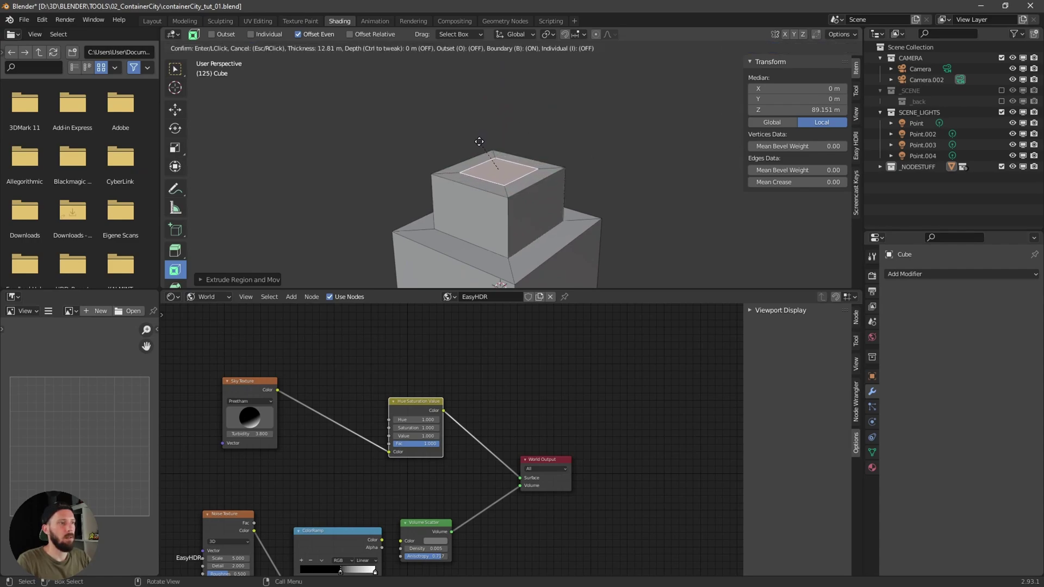
{"action": "left_click", "coordinate": [479, 142]}
{"action": "key", "text": "e"}
{"action": "left_click", "coordinate": [530, 91]}
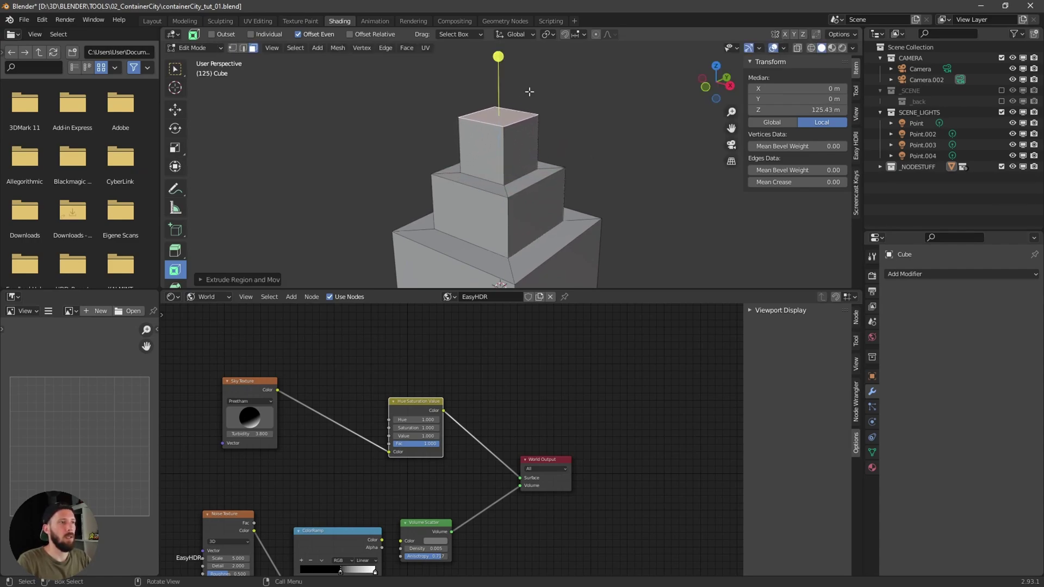
- Add two horizontal loop cuts around the bottom block, about 23 m above and about 21 m below its centre
{"action": "middle_click_drag", "start_coordinate": [529, 92], "coordinate": [525, 248]}
{"action": "key", "text": "ctrl+r"}
{"action": "left_click", "coordinate": [516, 248]}
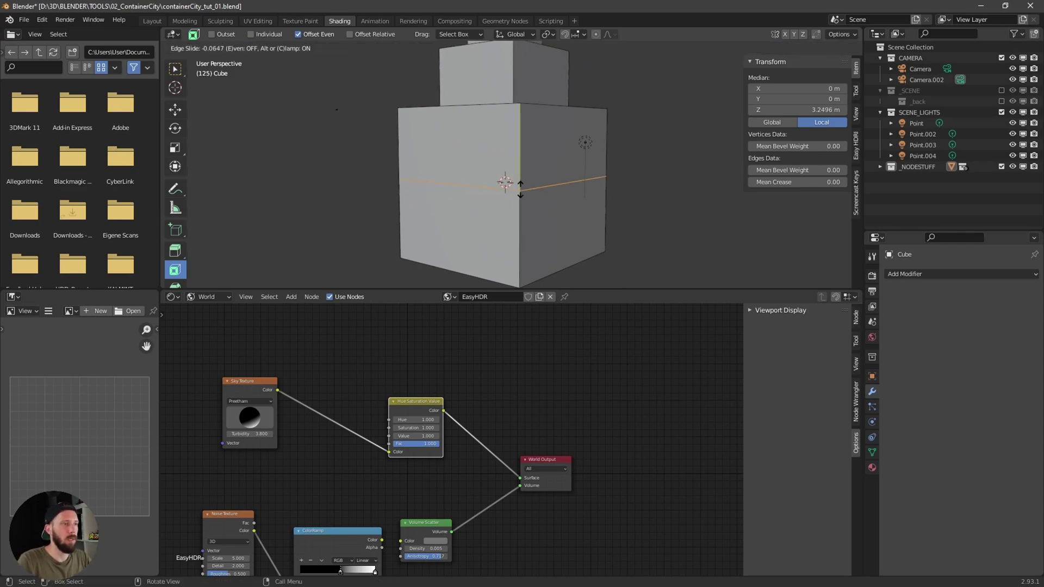
{"action": "left_click", "coordinate": [525, 246]}
{"action": "key", "text": "ctrl+r"}
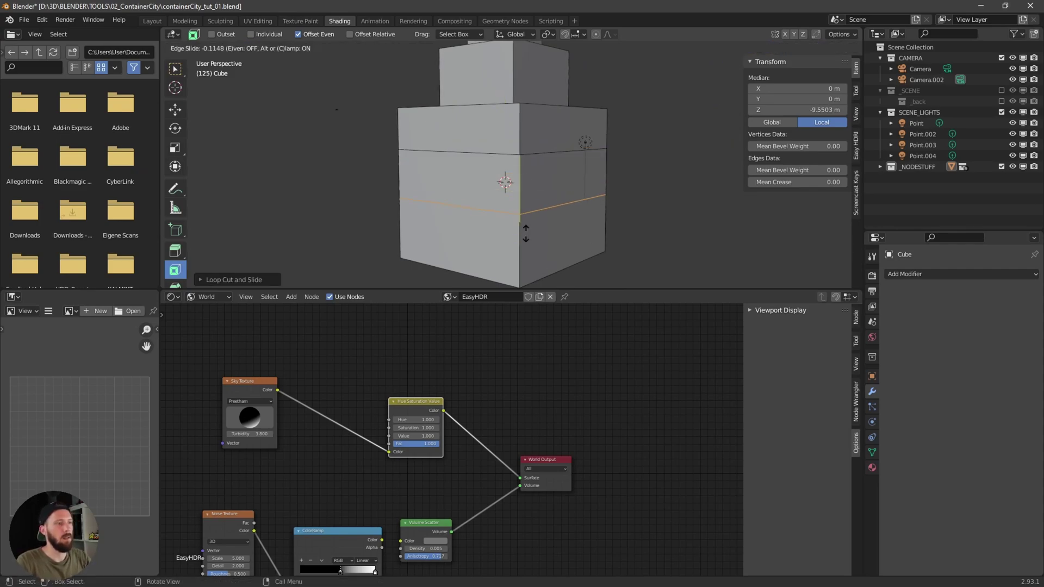
{"action": "left_click", "coordinate": [538, 251]}
{"action": "left_click", "coordinate": [546, 253]}
{"action": "middle_click_drag", "start_coordinate": [545, 253], "coordinate": [521, 245]}
- Add two vertical loop cuts through the tiers, one on each side of the middle of the bottom block's side face
{"action": "key", "text": "ctrl+r"}
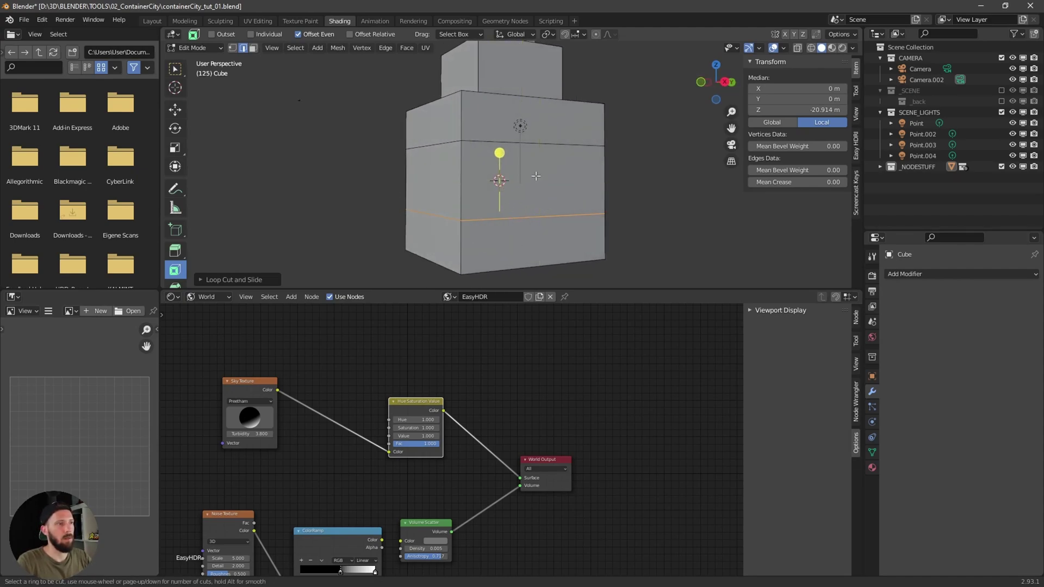
{"action": "left_click", "coordinate": [537, 207]}
{"action": "left_click", "coordinate": [565, 196]}
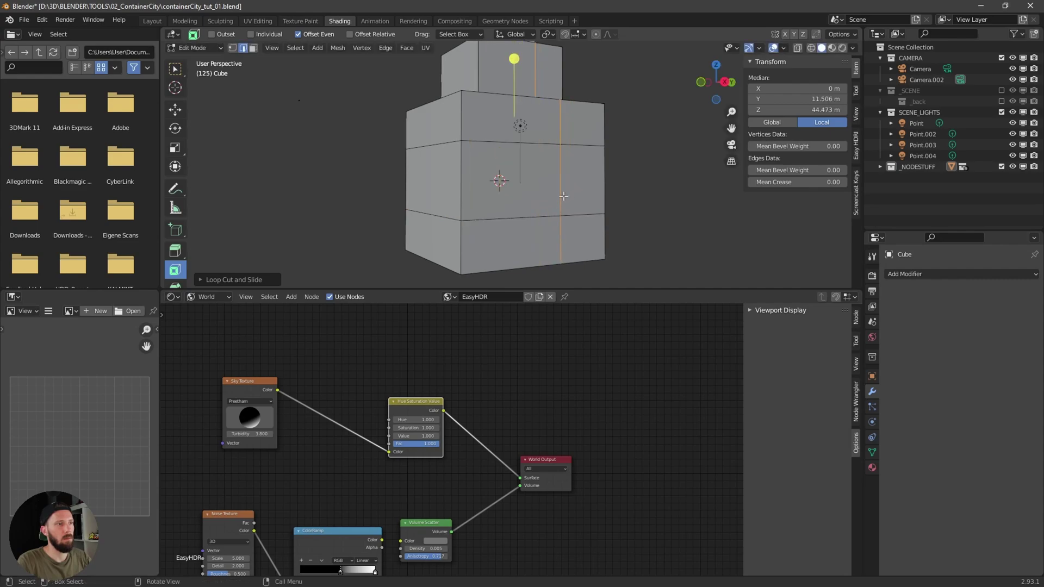
{"action": "middle_click_drag", "start_coordinate": [566, 197], "coordinate": [506, 212]}
{"action": "key", "text": "ctrl+r"}
{"action": "left_click", "coordinate": [467, 206]}
{"action": "left_click", "coordinate": [460, 206]}
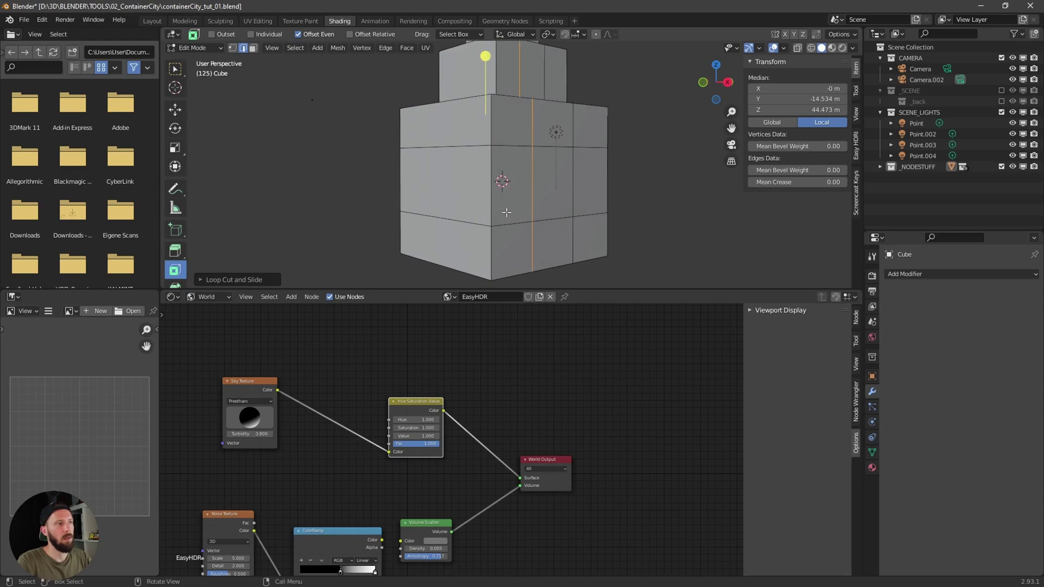
- Extrude the upper middle face on the bottom block's side outward about 112 m to form a horizontal arm
{"action": "key", "text": "3"}
{"action": "left_click_drag", "start_coordinate": [569, 222], "coordinate": [552, 217], "text": "alt"}
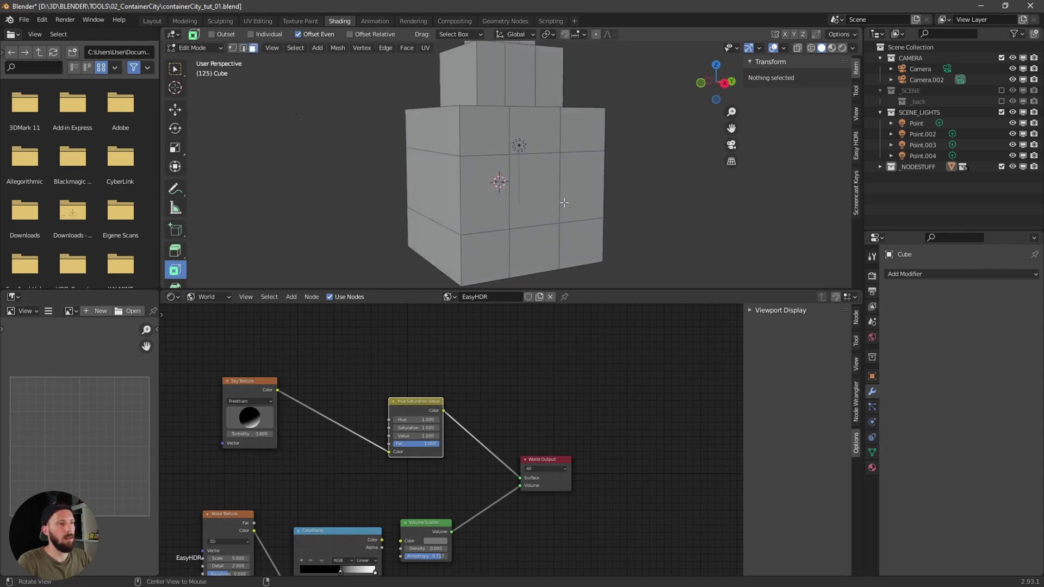
{"action": "left_click", "coordinate": [543, 141]}
{"action": "middle_click_drag", "start_coordinate": [566, 167], "coordinate": [602, 206]}
{"action": "key", "text": "e"}
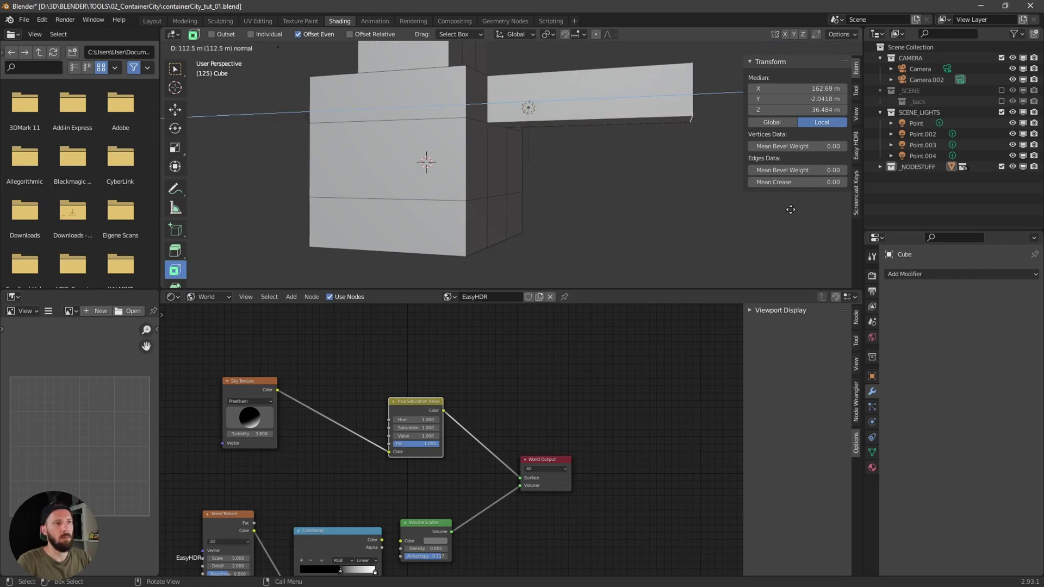
{"action": "left_click", "coordinate": [791, 215]}
- Add a loop cut across the horizontal arm about 31 m from its outer end
{"action": "middle_click_drag", "start_coordinate": [792, 217], "coordinate": [647, 162]}
{"action": "key", "text": "ctrl+r"}
{"action": "left_click", "coordinate": [584, 102]}
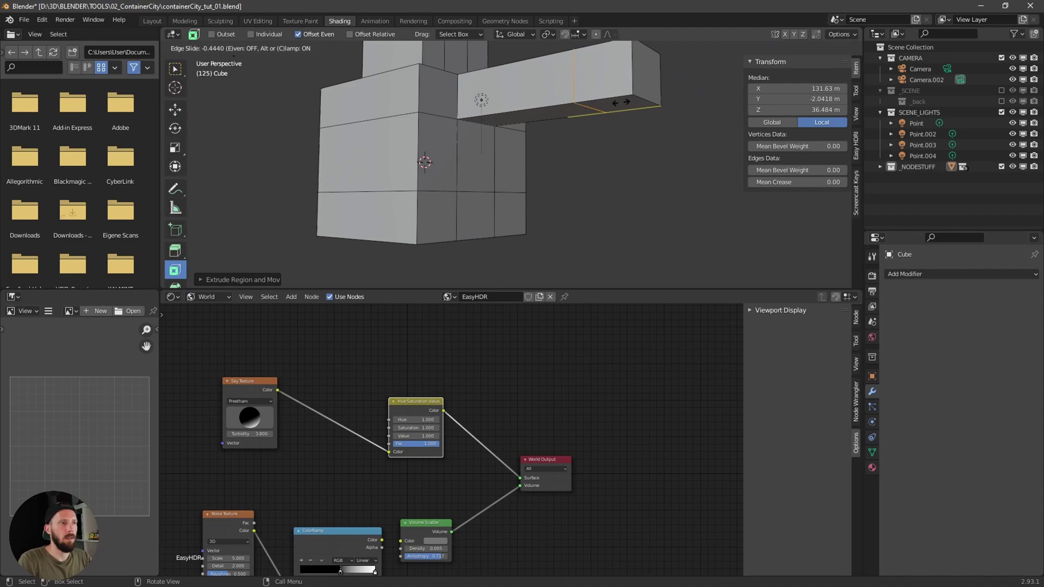
{"action": "left_click", "coordinate": [621, 103]}
- Extrude the underside face at the arm's outer end downward about 69 m to form a vertical leg
{"action": "middle_click_drag", "start_coordinate": [621, 103], "coordinate": [624, 152]}
{"action": "left_click", "coordinate": [660, 124]}
{"action": "left_click", "coordinate": [660, 108]}
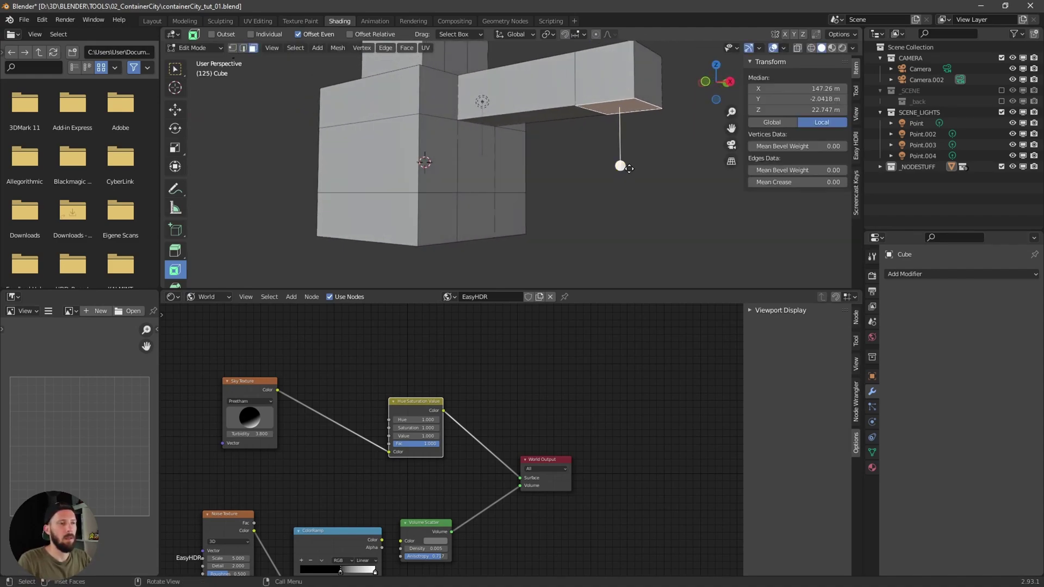
{"action": "key", "text": "e"}
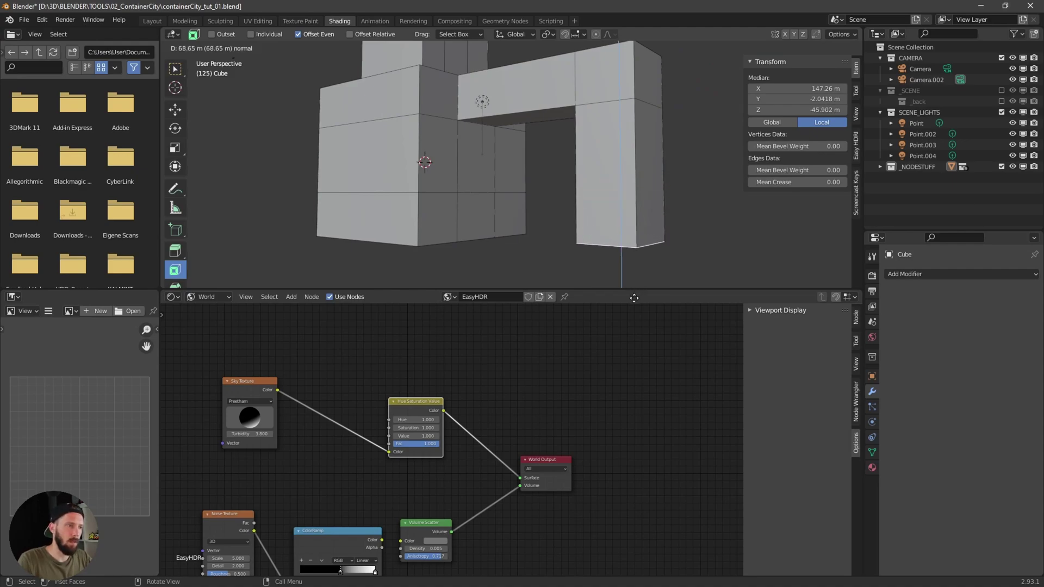
{"action": "left_click", "coordinate": [633, 299]}
{"action": "middle_click_drag", "start_coordinate": [621, 256], "coordinate": [622, 206]}
{"action": "scroll", "coordinate": [560, 250], "scroll_direction": "down", "scroll_amount": 1}
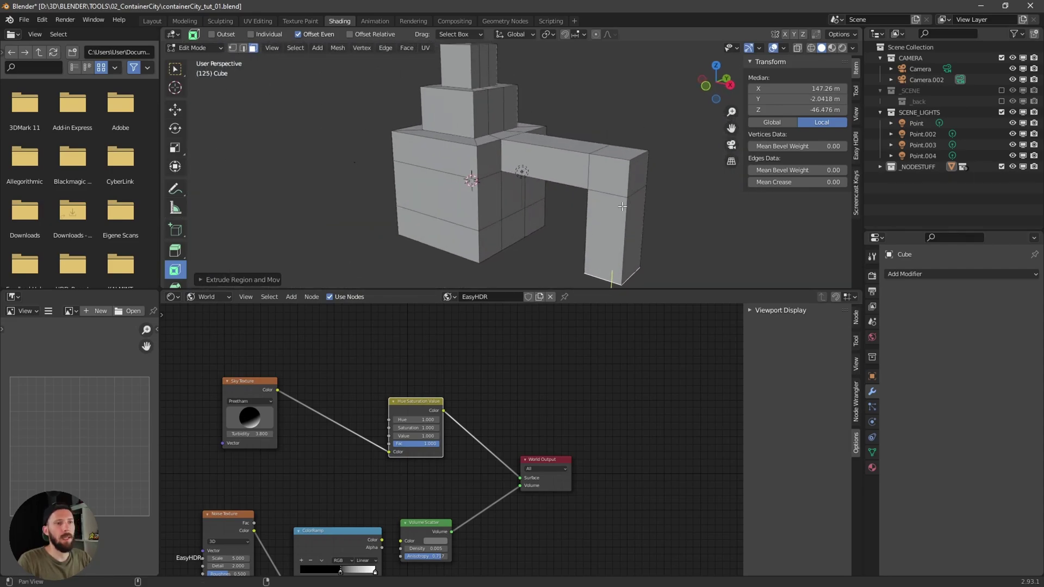
- Add a Geometry Nodes modifier to the building mesh and assign the trailerCity node group
{"action": "left_click", "coordinate": [940, 272]}
{"action": "left_click", "coordinate": [854, 374]}
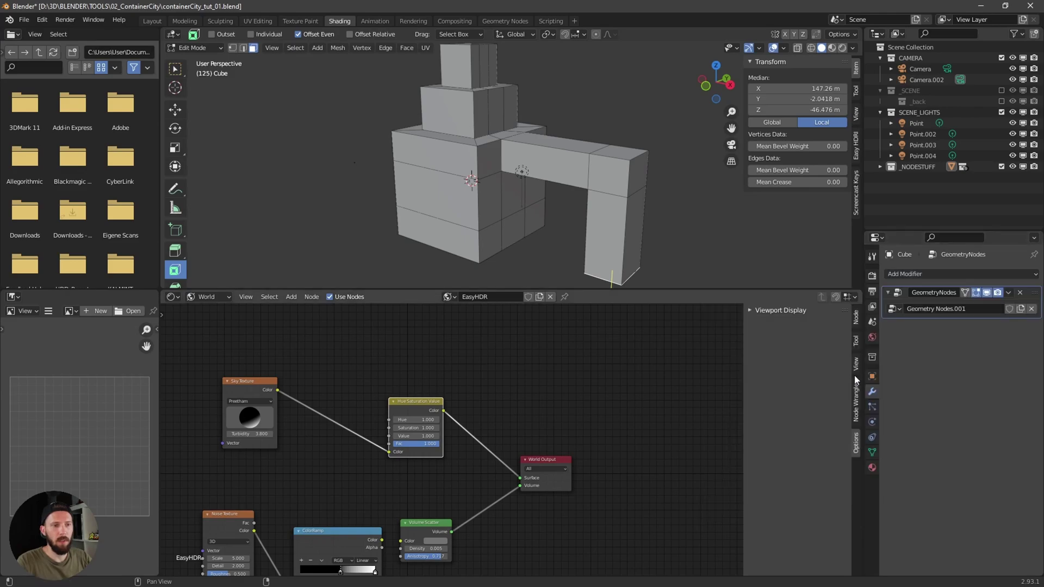
{"action": "left_click", "coordinate": [892, 310]}
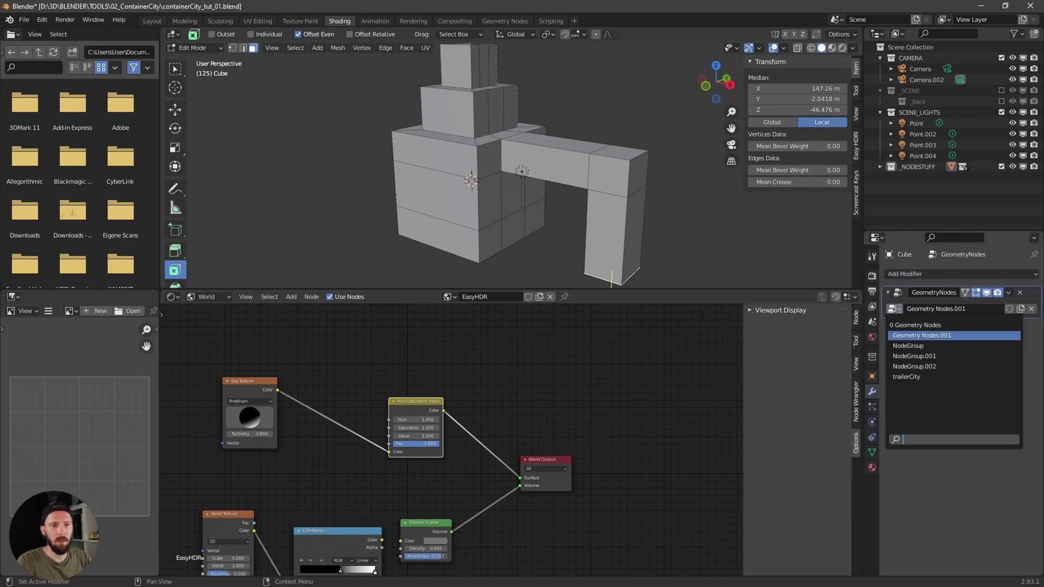
{"action": "left_click", "coordinate": [919, 376]}
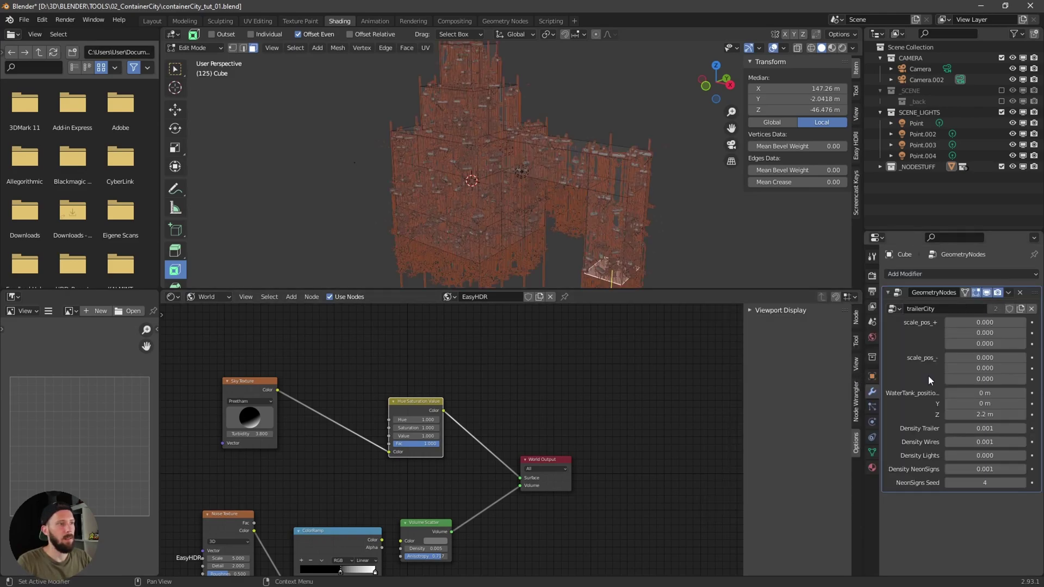
- Examine the generated container structure from several angles, from the overall silhouette down to individual containers and supports
{"action": "scroll", "coordinate": [578, 163], "scroll_direction": "up", "scroll_amount": 2}
{"action": "middle_click_drag", "start_coordinate": [570, 199], "coordinate": [594, 181], "text": "shift"}
{"action": "middle_click_drag", "start_coordinate": [636, 220], "coordinate": [603, 187], "text": "shift"}
{"action": "scroll", "coordinate": [548, 187], "scroll_direction": "up", "scroll_amount": 3}
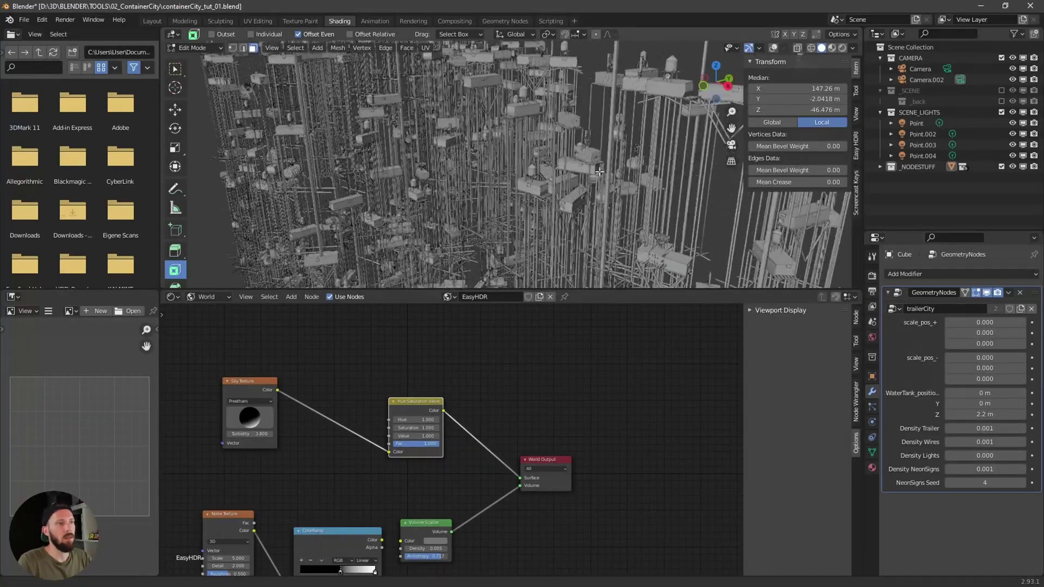
{"action": "scroll", "coordinate": [548, 188], "scroll_direction": "down", "scroll_amount": 3}
{"action": "middle_click_drag", "start_coordinate": [451, 189], "coordinate": [562, 178]}
{"action": "scroll", "coordinate": [502, 192], "scroll_direction": "down", "scroll_amount": 3}
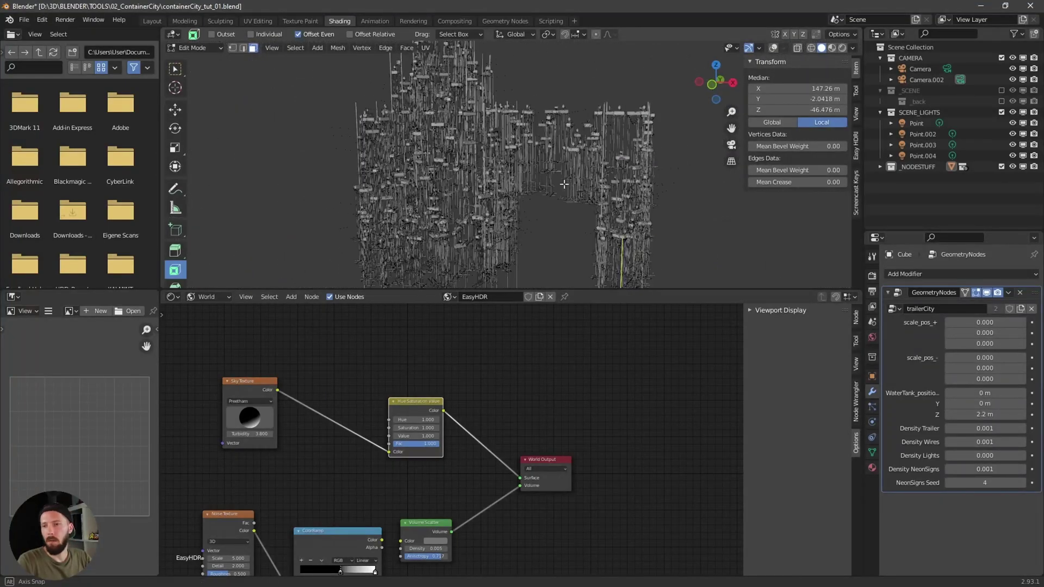
{"action": "scroll", "coordinate": [539, 172], "scroll_direction": "up", "scroll_amount": 4}
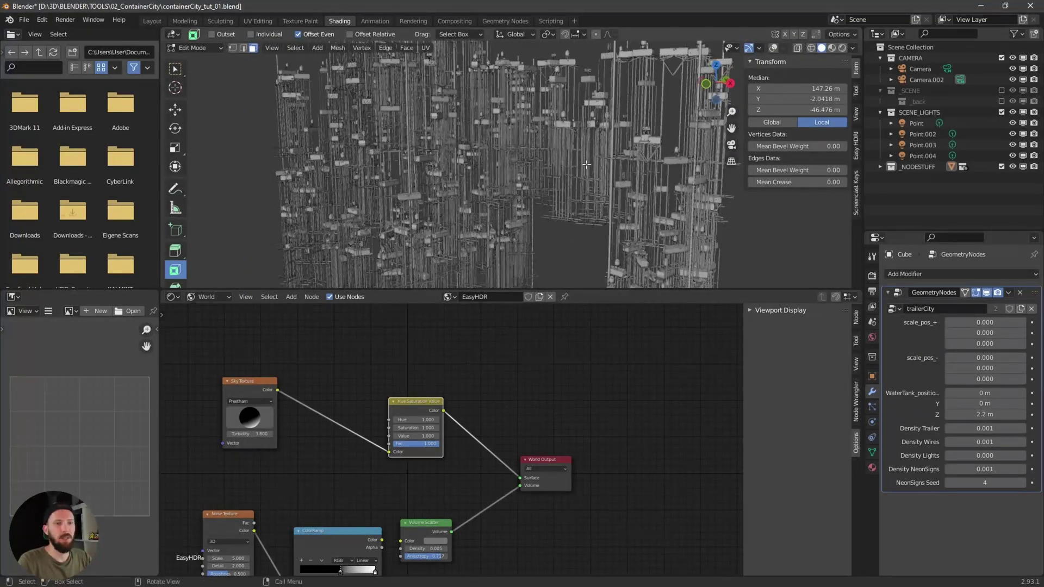
{"action": "middle_click_drag", "start_coordinate": [588, 156], "coordinate": [570, 172]}
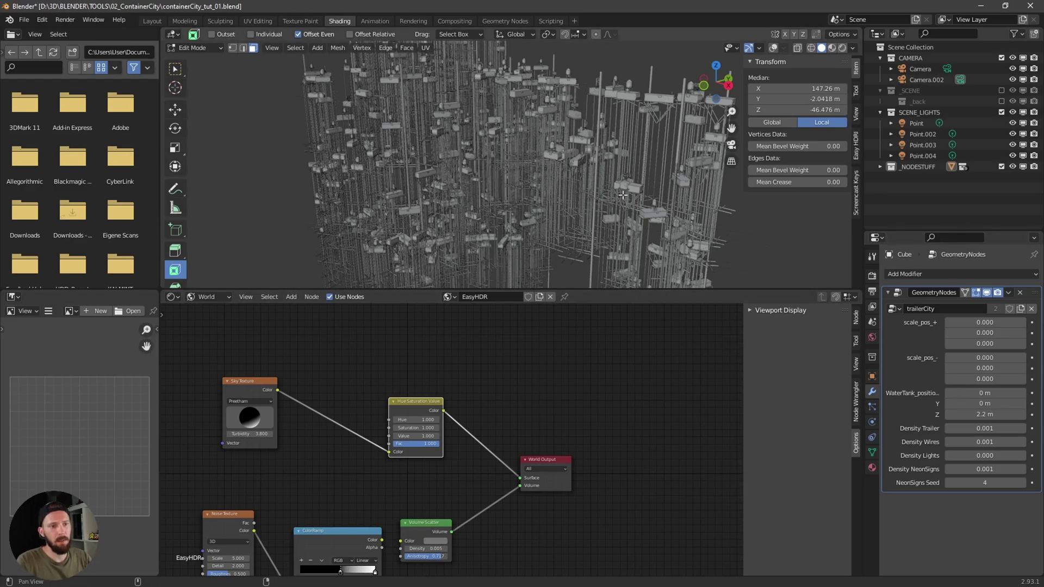
{"action": "scroll", "coordinate": [634, 172], "scroll_direction": "up", "scroll_amount": 4}
{"action": "middle_click_drag", "start_coordinate": [634, 172], "coordinate": [601, 176]}
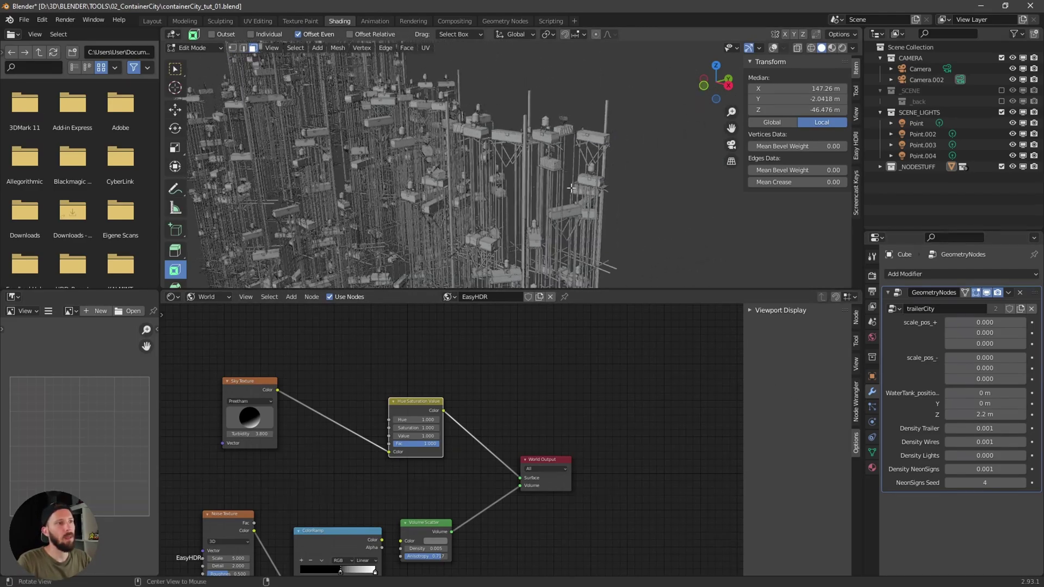
{"action": "middle_click_drag", "start_coordinate": [571, 187], "coordinate": [627, 173]}
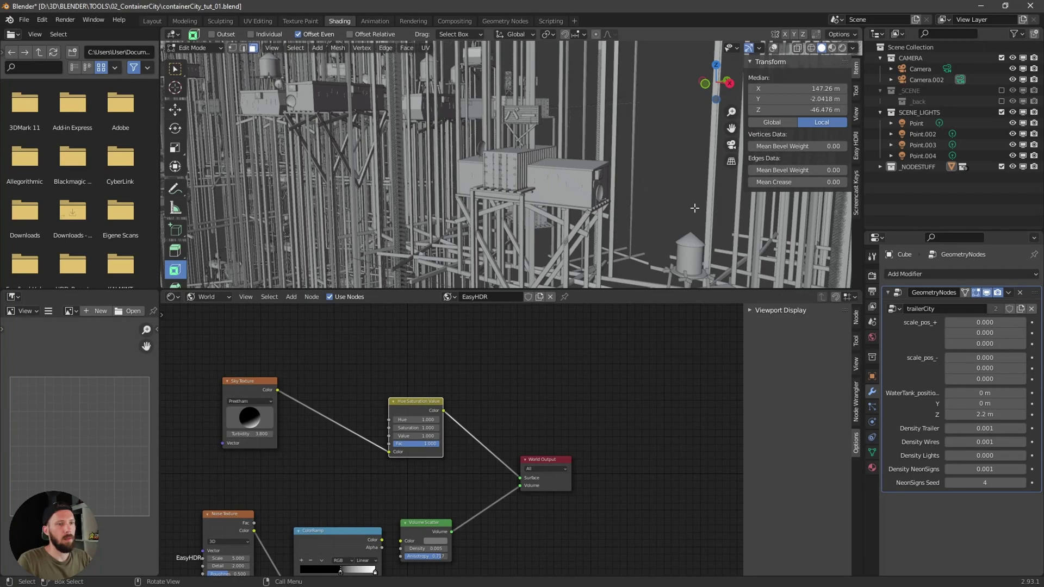
- Set scale_pos_+ to 9.460 in its second component and -0.020 in its third, and the third component of scale_pos_- to 0.030
{"action": "left_click_drag", "start_coordinate": [985, 343], "coordinate": [1000, 345]}
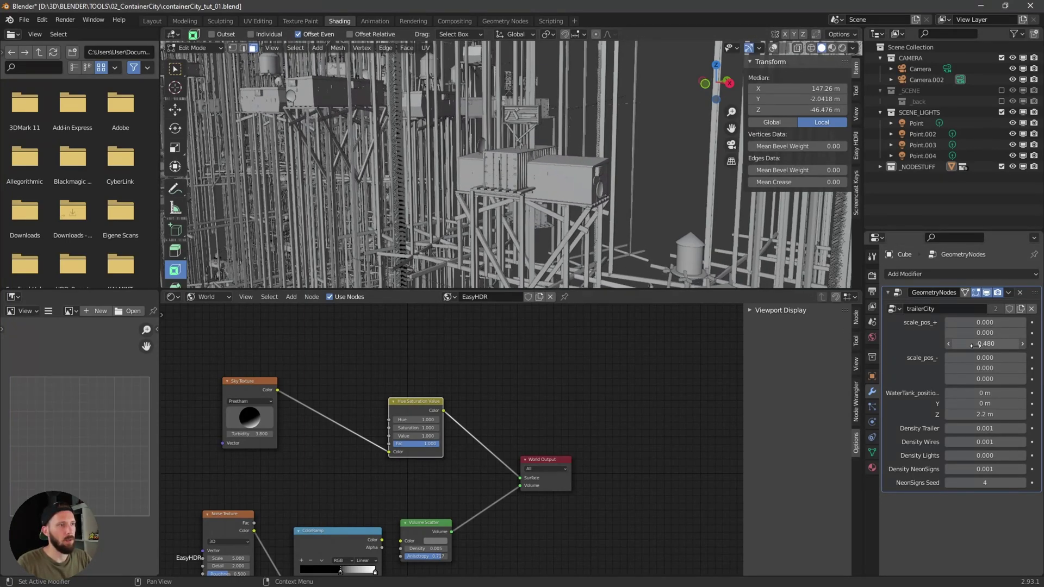
{"action": "left_click_drag", "start_coordinate": [1032, 353], "coordinate": [997, 374]}
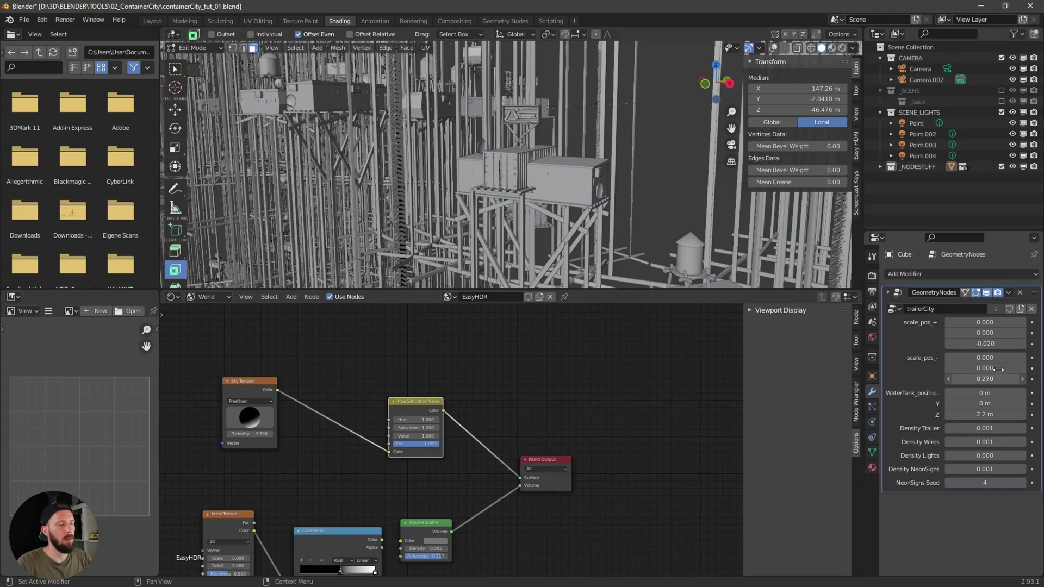
{"action": "left_click_drag", "start_coordinate": [983, 332], "coordinate": [1018, 331]}
{"action": "mouse_move", "coordinate": [569, 215]}
{"action": "middle_mouse_down"}
{"action": "mouse_move", "coordinate": [546, 215]}
{"action": "mouse_move", "coordinate": [580, 212]}
{"action": "middle_mouse_up"}
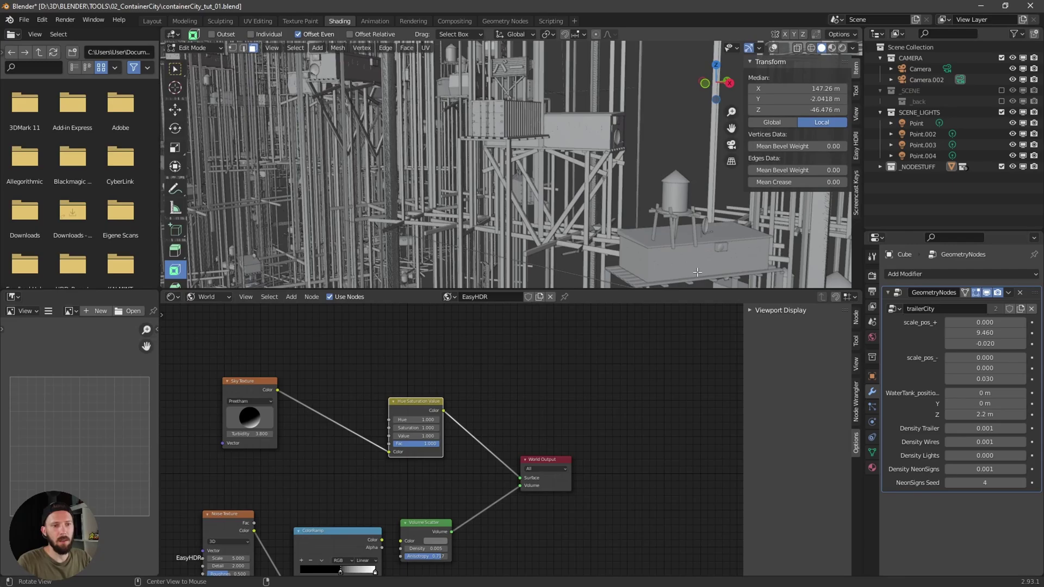
- Set the Z value of the water tank position to 2.04 m so the tanks sit on the container roofs
{"action": "middle_click_drag", "start_coordinate": [615, 237], "coordinate": [614, 280]}
{"action": "left_click_drag", "start_coordinate": [974, 415], "coordinate": [982, 415]}
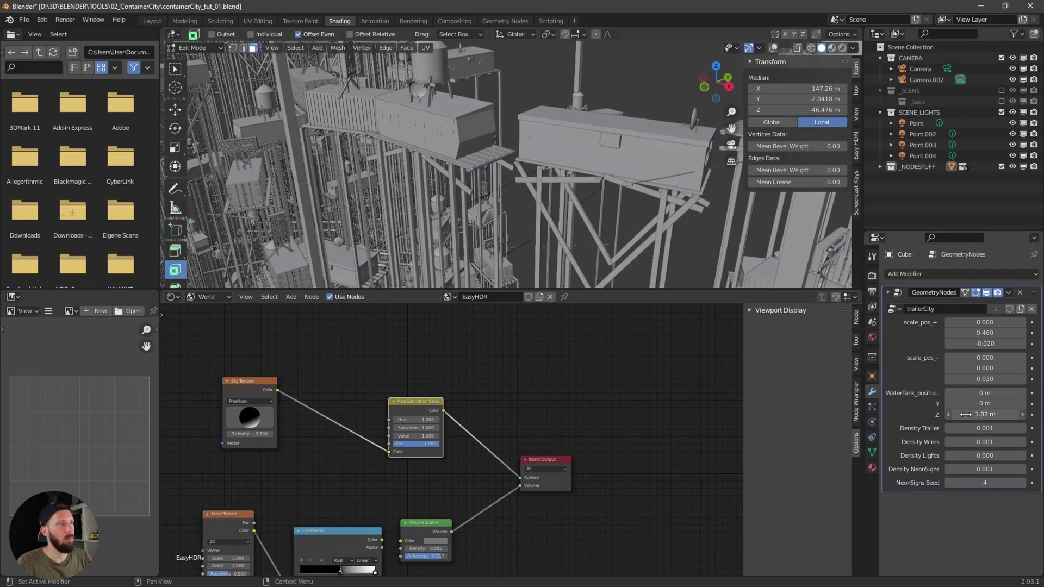
{"action": "left_click_drag", "start_coordinate": [1013, 416], "coordinate": [974, 416]}
{"action": "middle_click_drag", "start_coordinate": [501, 201], "coordinate": [537, 195]}
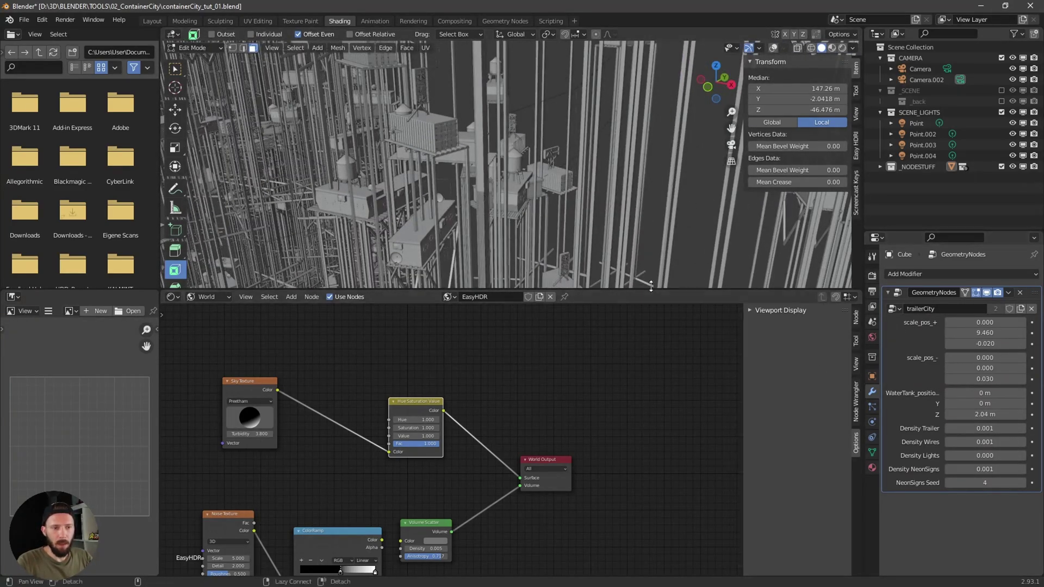
{"action": "middle_click_drag", "start_coordinate": [656, 273], "coordinate": [643, 264]}
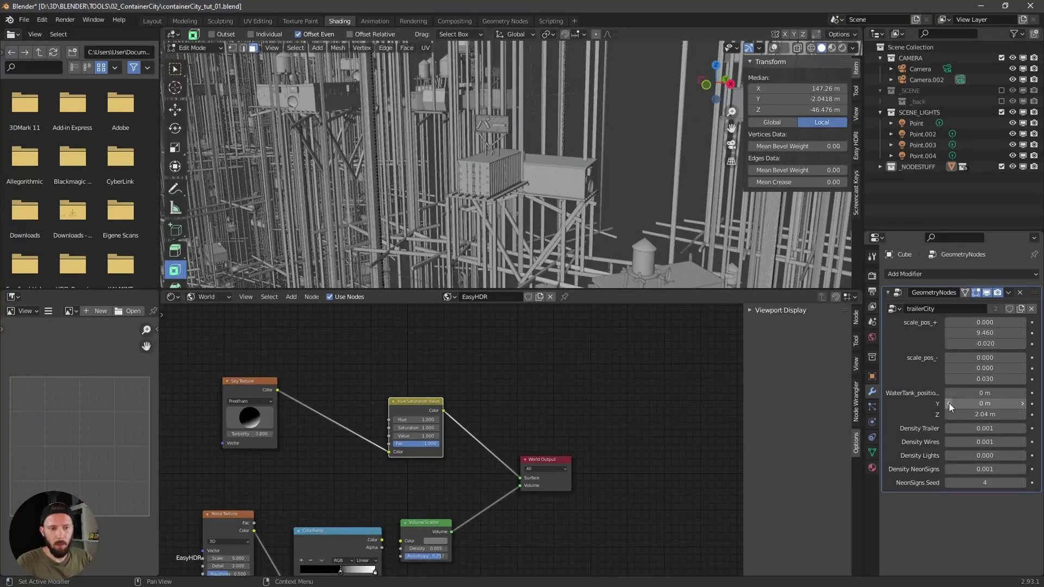
- Set the trailerCity modifier's Density Trailer to 0.002
{"action": "scroll", "coordinate": [503, 213], "scroll_direction": "down", "scroll_amount": 7}
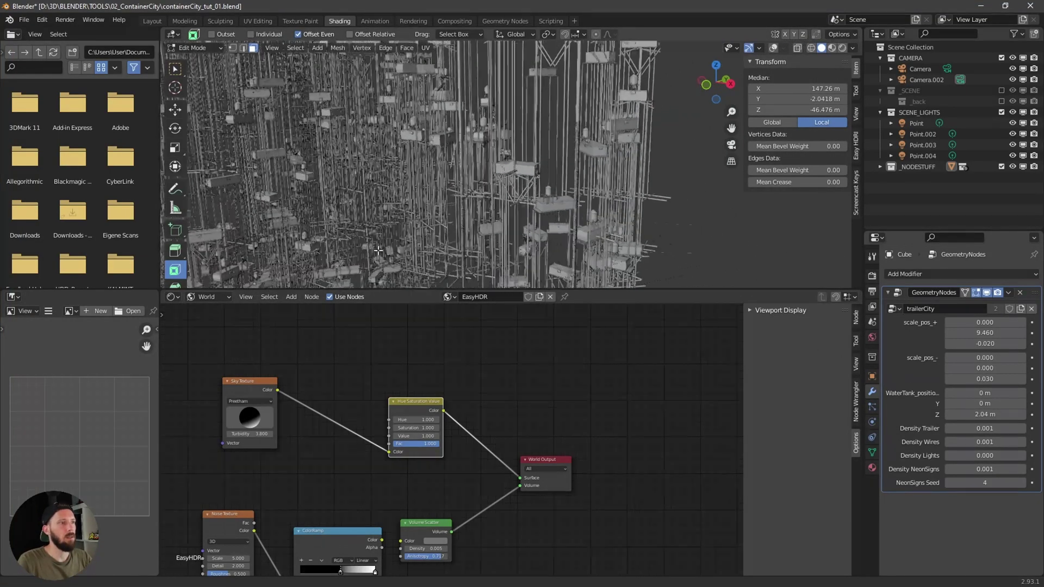
{"action": "middle_click_drag", "start_coordinate": [504, 212], "coordinate": [599, 284], "text": "shift"}
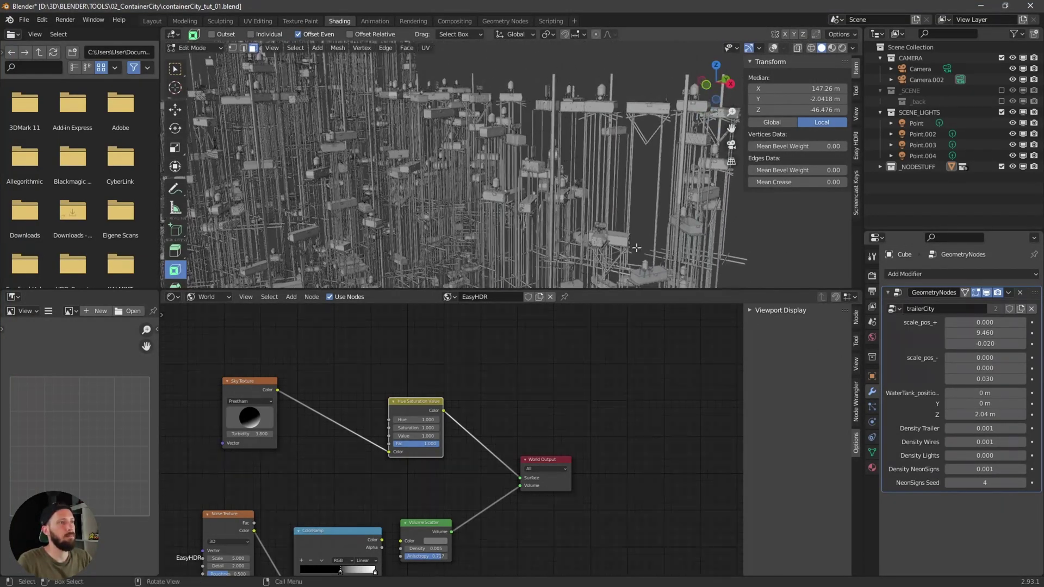
{"action": "left_click", "coordinate": [981, 428]}
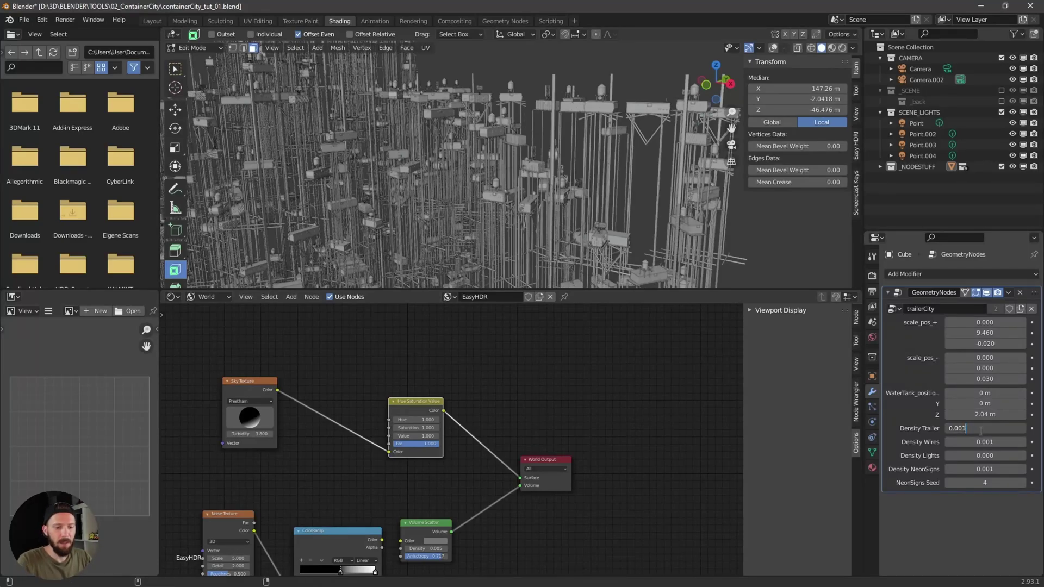
{"action": "type", "text": "0.002"}
{"action": "key", "text": "Return"}
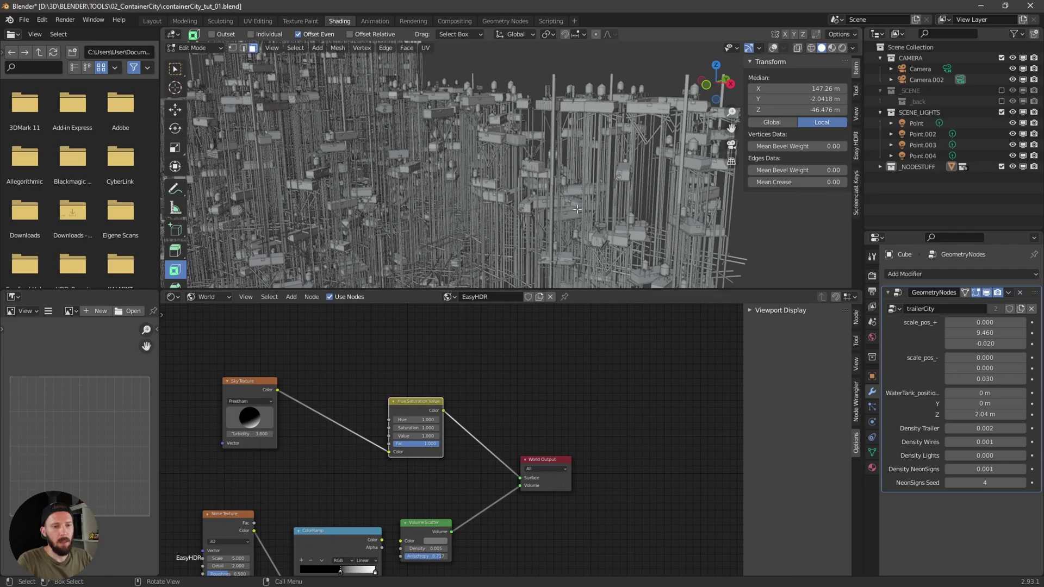
{"action": "mouse_move", "coordinate": [571, 212]}
{"action": "middle_mouse_down"}
{"action": "mouse_move", "coordinate": [572, 185]}
{"action": "mouse_move", "coordinate": [564, 203]}
{"action": "middle_mouse_up"}
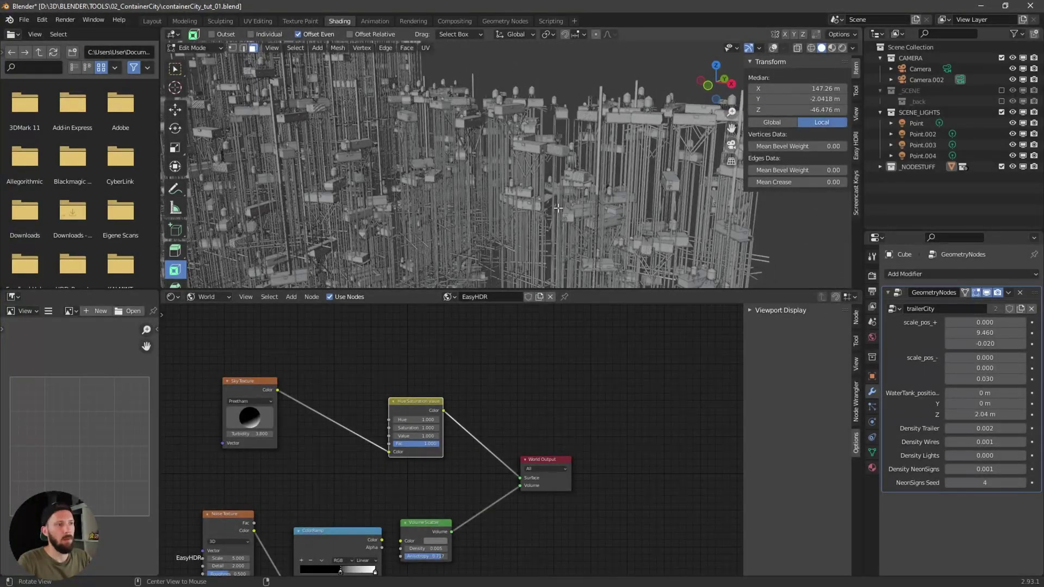
- Set the trailerCity modifier's Density Wires to 0.005 and inspect the wires between the containers
{"action": "left_click", "coordinate": [981, 442]}
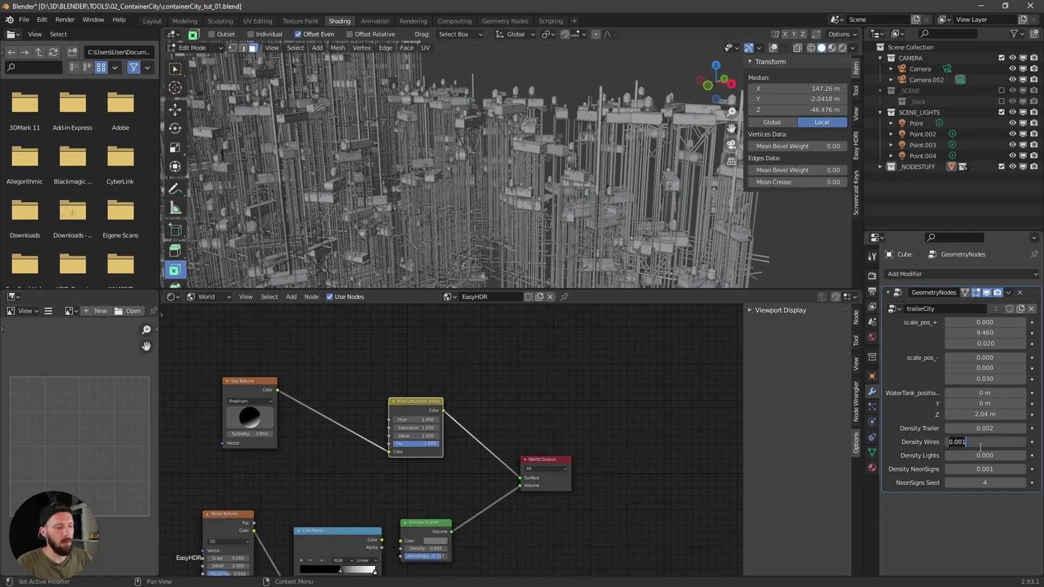
{"action": "key", "text": "Return"}
{"action": "scroll", "coordinate": [630, 160], "scroll_direction": "up", "scroll_amount": 5}
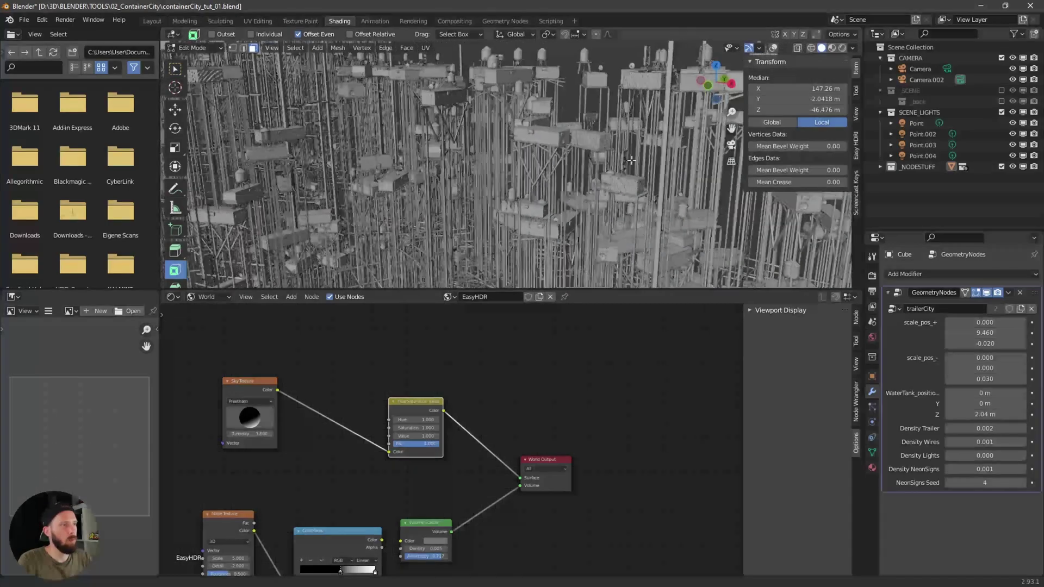
{"action": "left_click", "coordinate": [996, 442]}
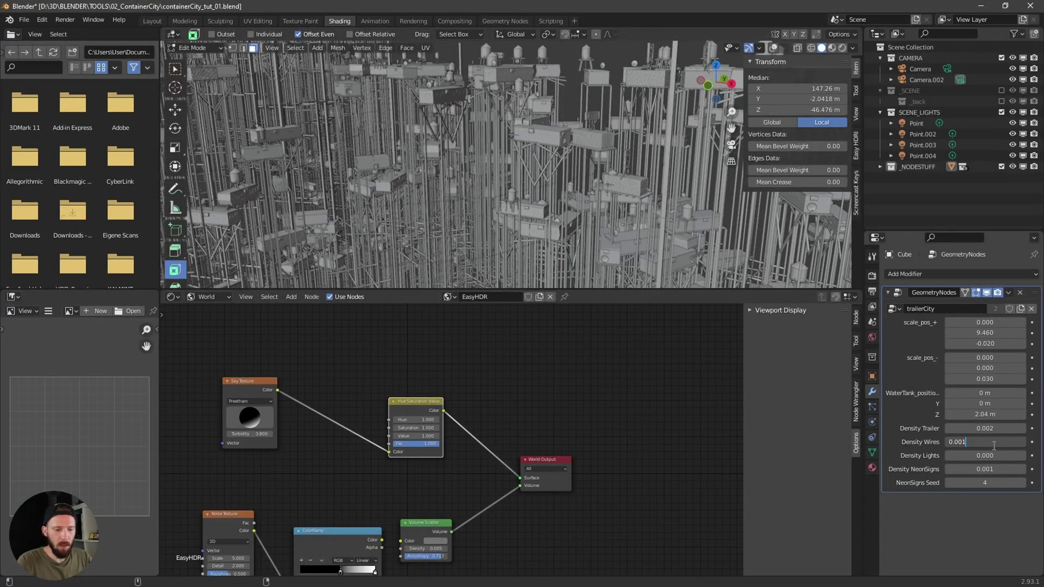
{"action": "key", "text": "Return"}
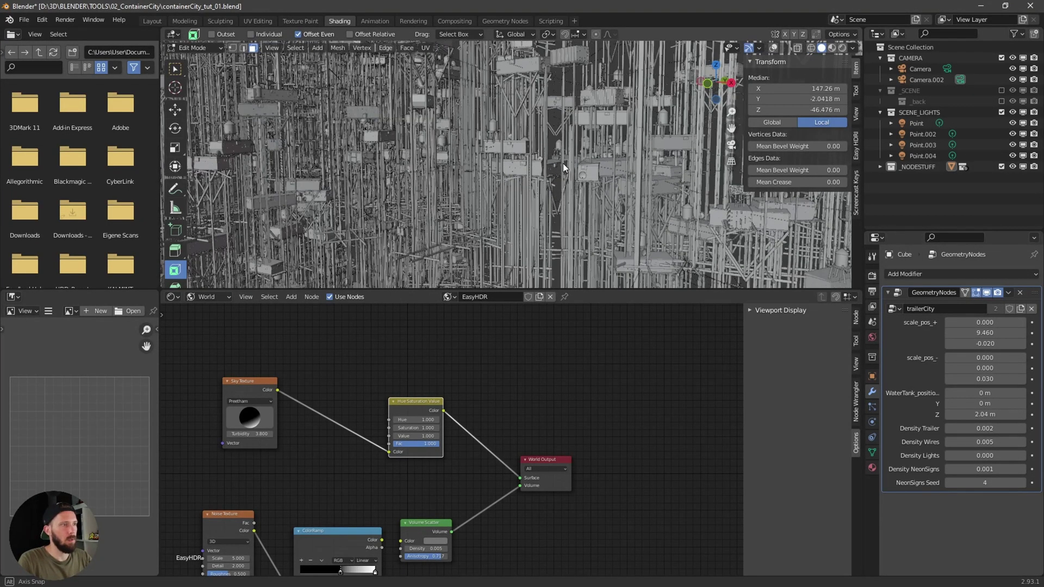
{"action": "mouse_move", "coordinate": [563, 163]}
{"action": "middle_mouse_down"}
{"action": "mouse_move", "coordinate": [577, 164]}
{"action": "mouse_move", "coordinate": [552, 174]}
{"action": "middle_mouse_up"}
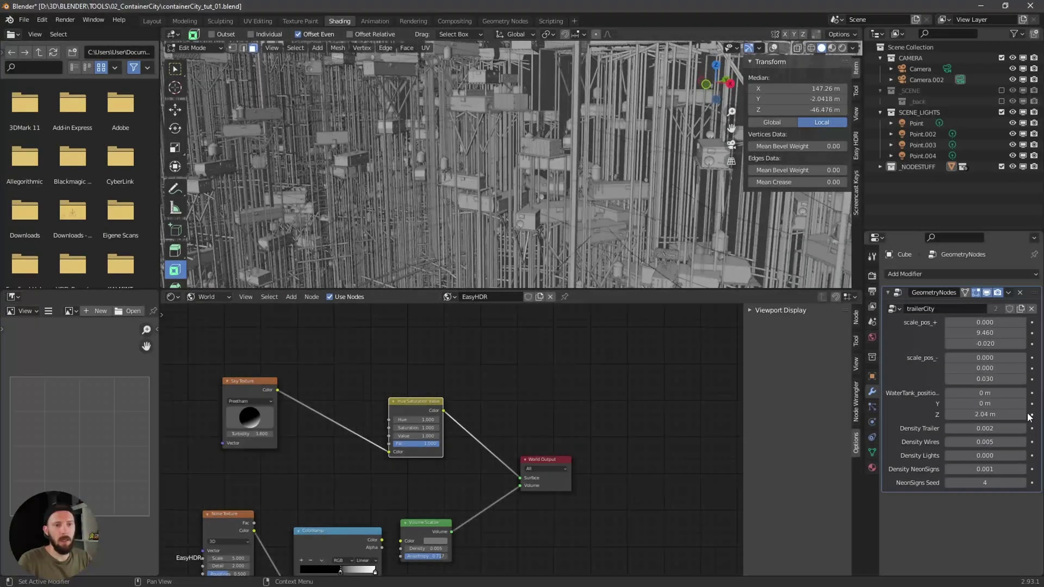
- Set the modifier's Density Wires to 0.010 and check the wires across the container structure
{"action": "left_click", "coordinate": [1000, 442]}
{"action": "key", "text": "Return"}
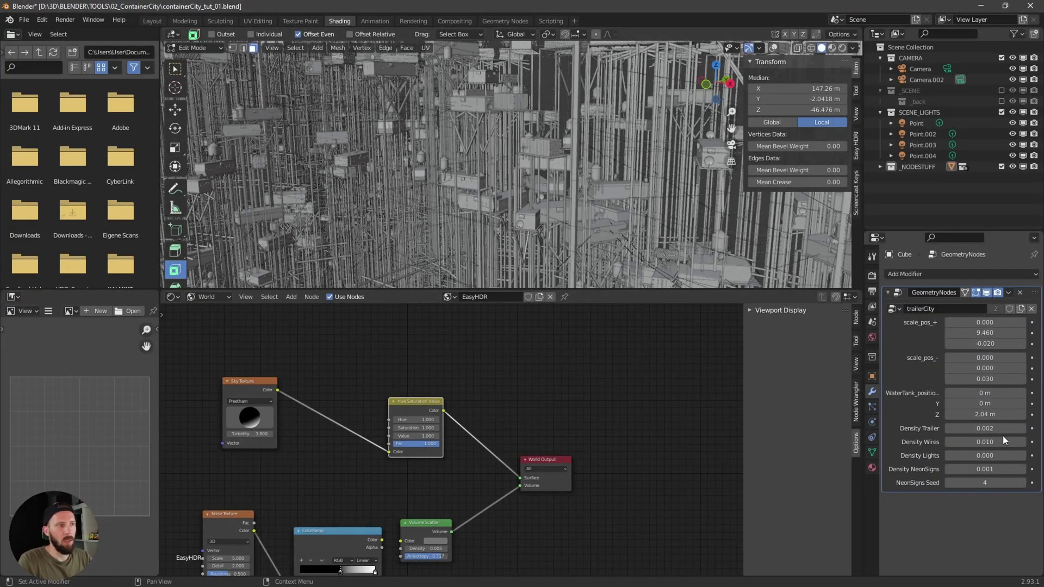
{"action": "middle_click_drag", "start_coordinate": [559, 178], "coordinate": [767, 265]}
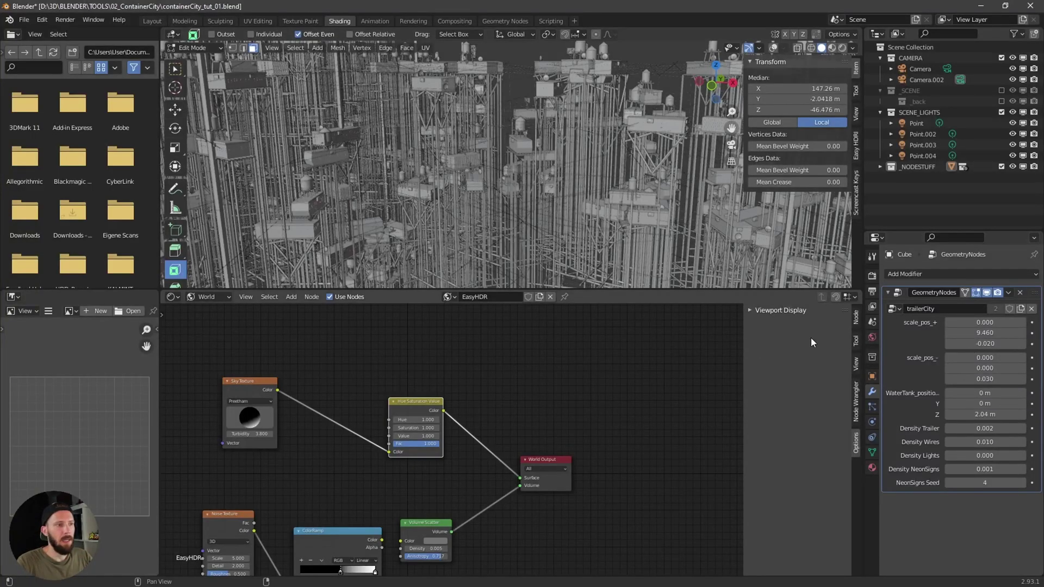
{"action": "left_click_drag", "start_coordinate": [658, 238], "coordinate": [646, 231], "text": "alt"}
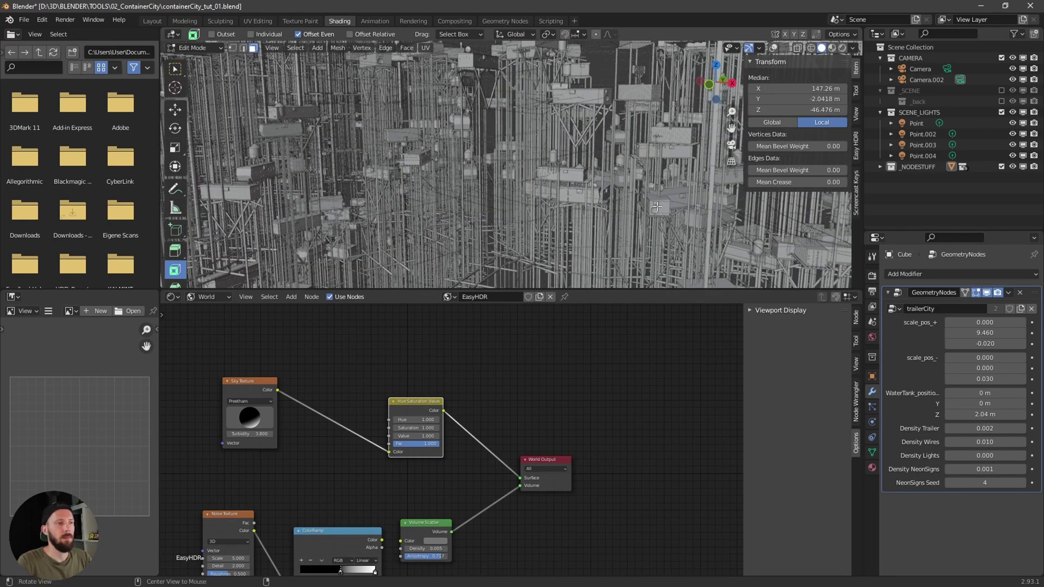
{"action": "middle_click_drag", "start_coordinate": [657, 207], "coordinate": [630, 220]}
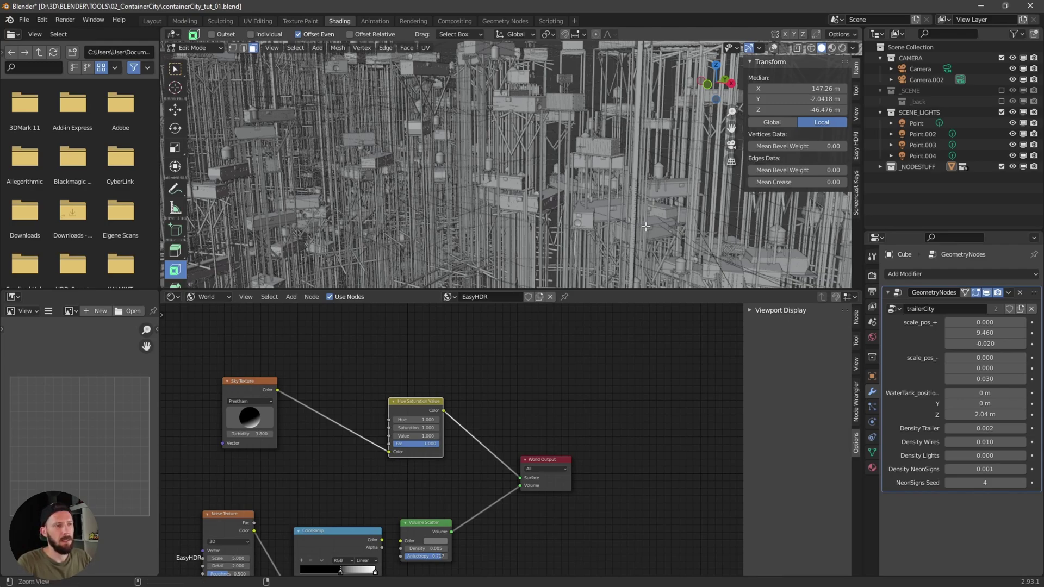
- Save the scene file containerCity_tut_01.blend
{"action": "middle_click_drag", "start_coordinate": [646, 226], "coordinate": [646, 240], "text": "ctrl"}
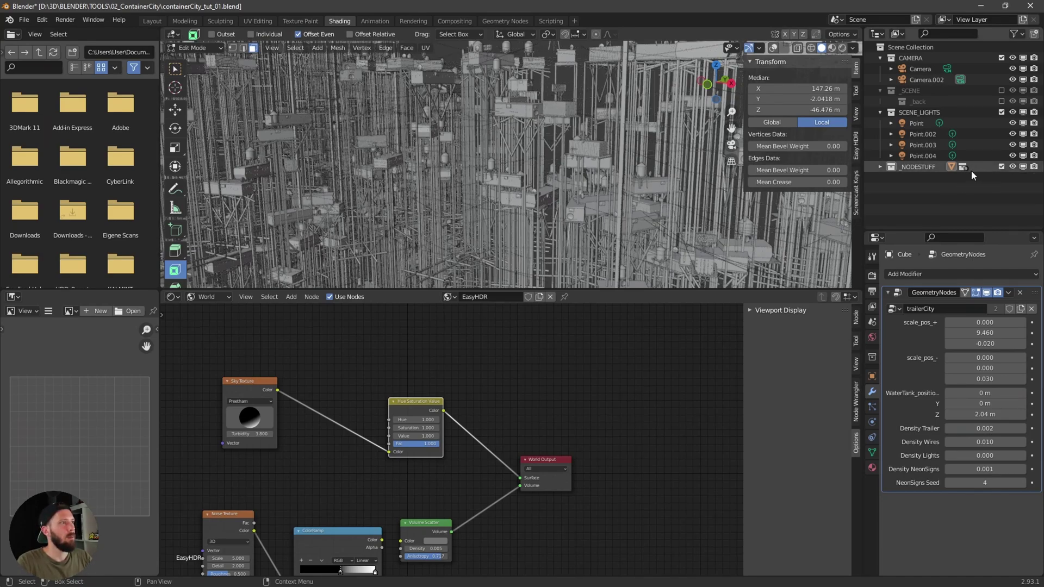
{"action": "key", "text": "ctrl+s"}
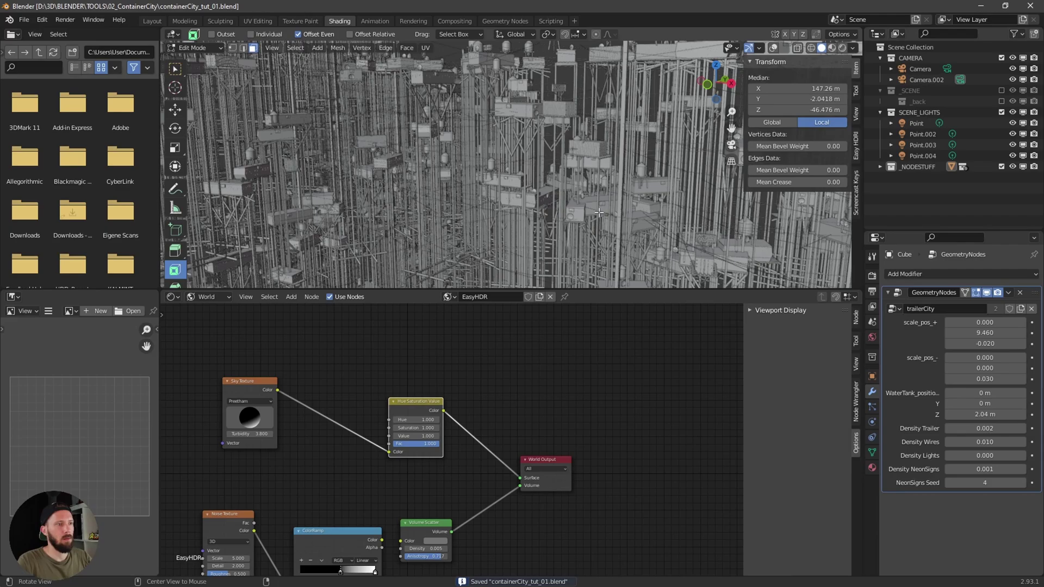
{"action": "left_click_drag", "start_coordinate": [599, 212], "coordinate": [594, 211], "text": "alt"}
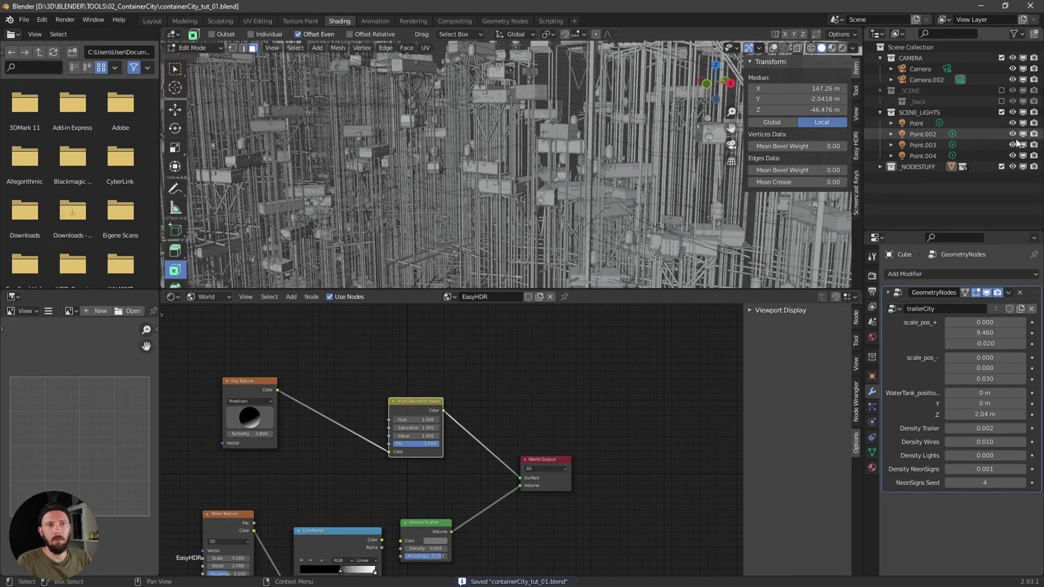
- Disable the four point lights under SCENE_LIGHTS in the viewport and switch the view to Rendered shading
{"action": "left_click_drag", "start_coordinate": [1023, 123], "coordinate": [1022, 156]}
{"action": "key", "text": "z"}
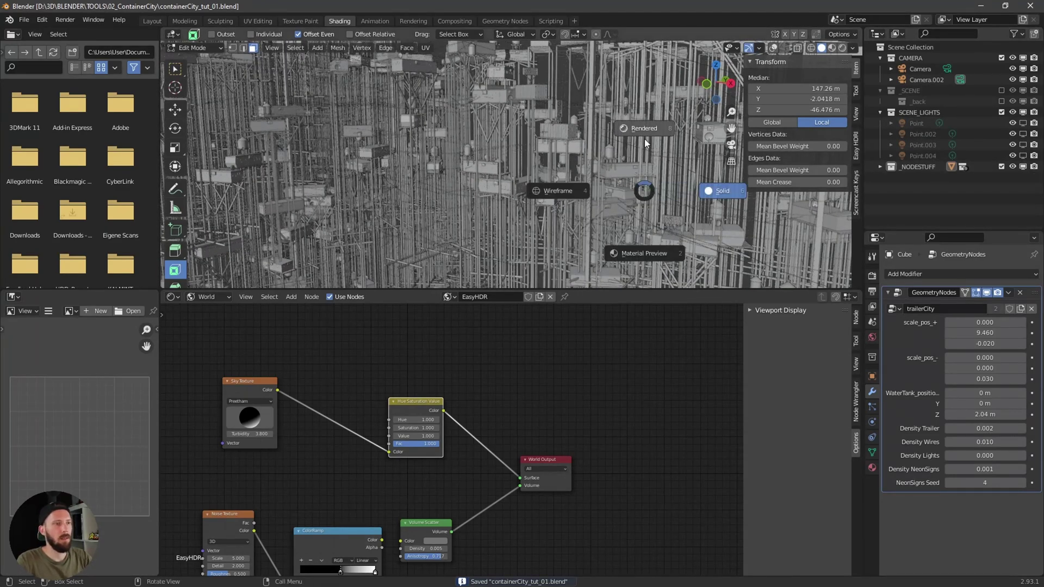
{"action": "left_click", "coordinate": [648, 144]}
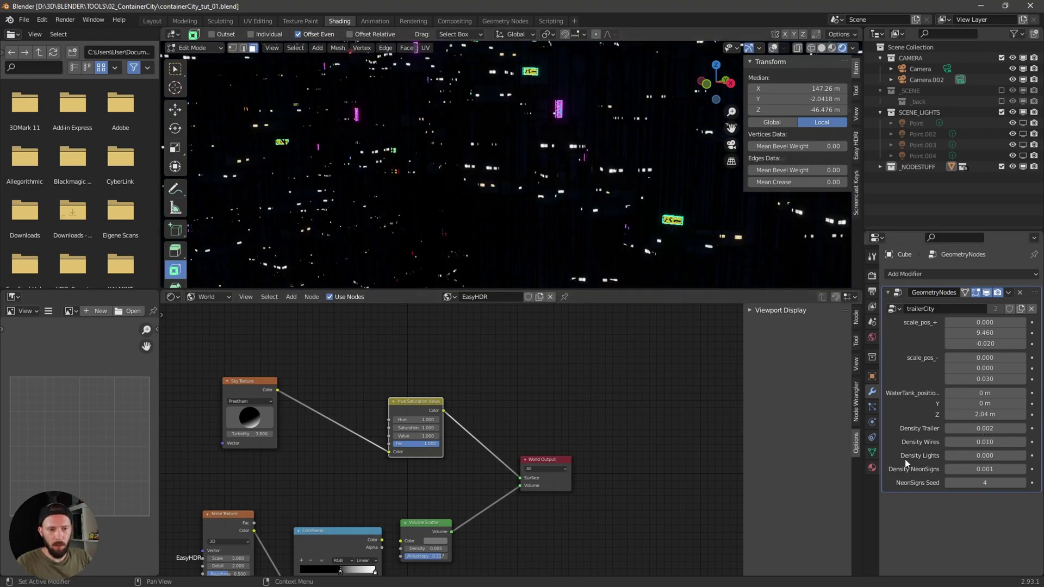
- Set the trailerCity modifier's Density Lights to 0.001 and inspect the lighting on the containers
{"action": "left_click", "coordinate": [978, 456]}
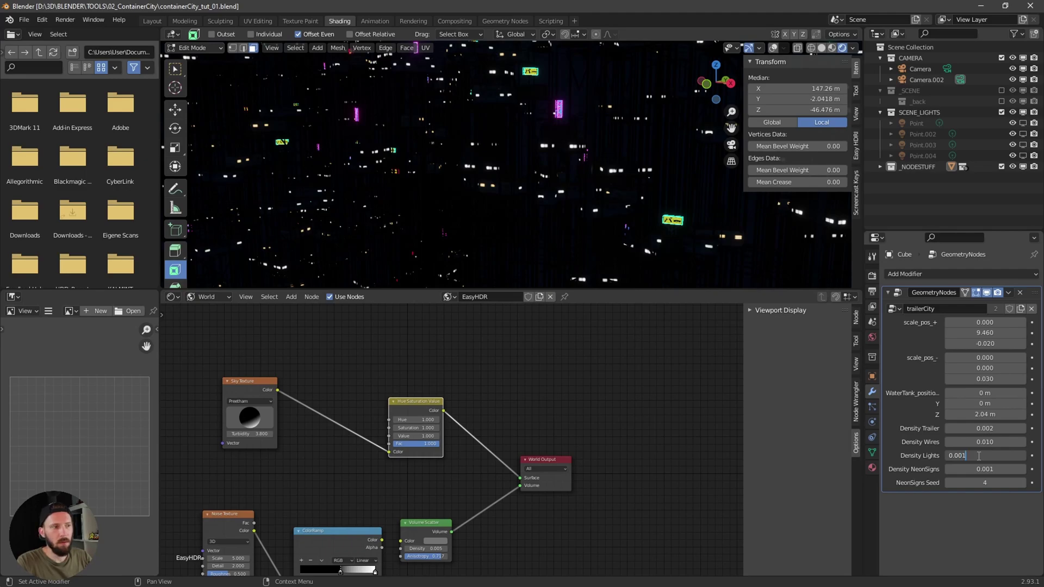
{"action": "key", "text": "Return"}
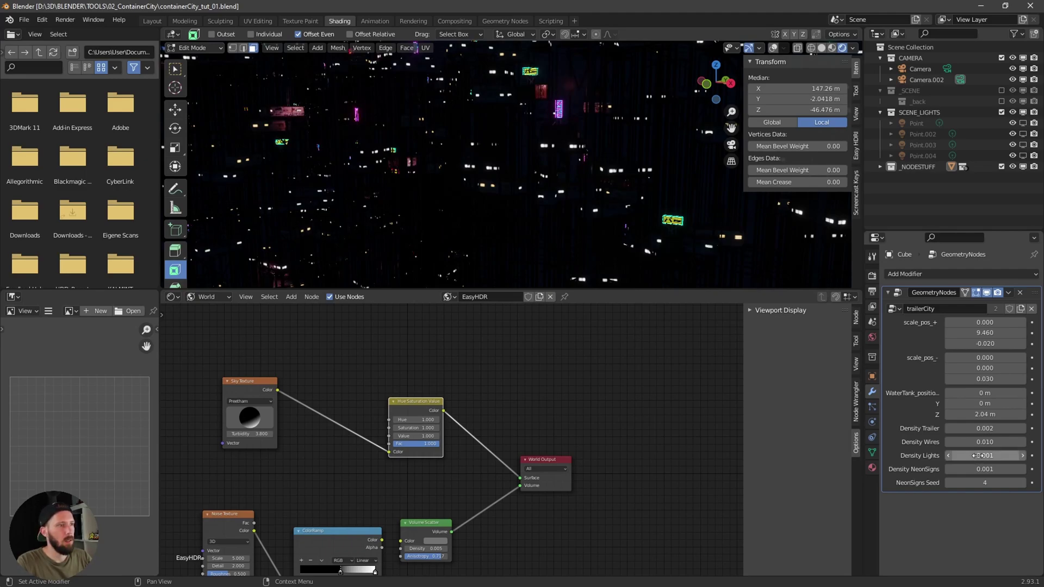
{"action": "mouse_move", "coordinate": [354, 145]}
{"action": "middle_mouse_down"}
{"action": "mouse_move", "coordinate": [398, 130]}
{"action": "mouse_move", "coordinate": [359, 148]}
{"action": "mouse_move", "coordinate": [356, 160]}
{"action": "middle_mouse_up"}
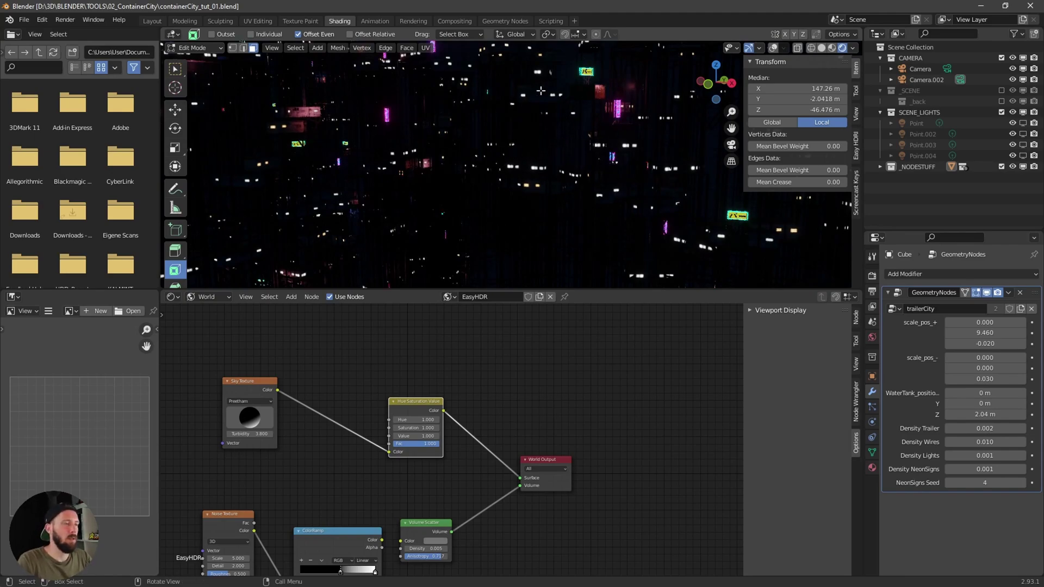
- Lower the modifier's Density Lights back to 0.000 and check the rendered city
{"action": "left_click", "coordinate": [986, 457]}
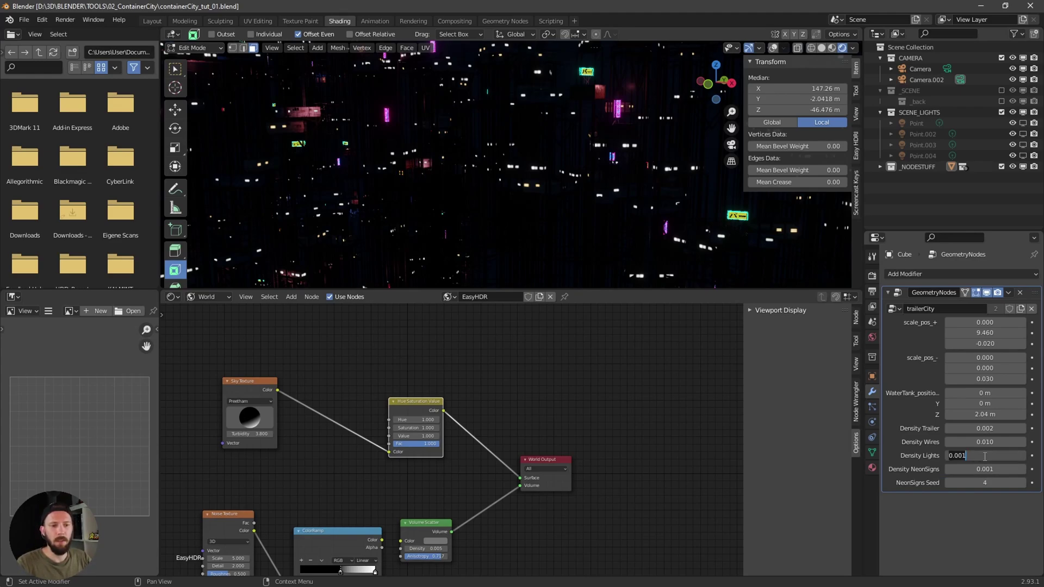
{"action": "type", "text": "0.05"}
{"action": "key", "text": "Return"}
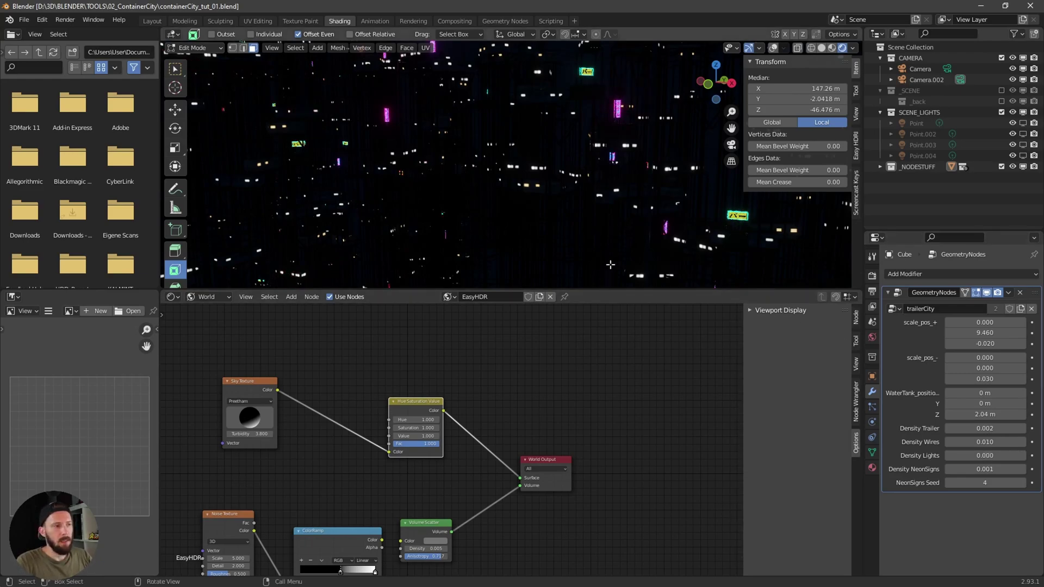
{"action": "left_click_drag", "start_coordinate": [615, 221], "coordinate": [607, 219], "text": "alt"}
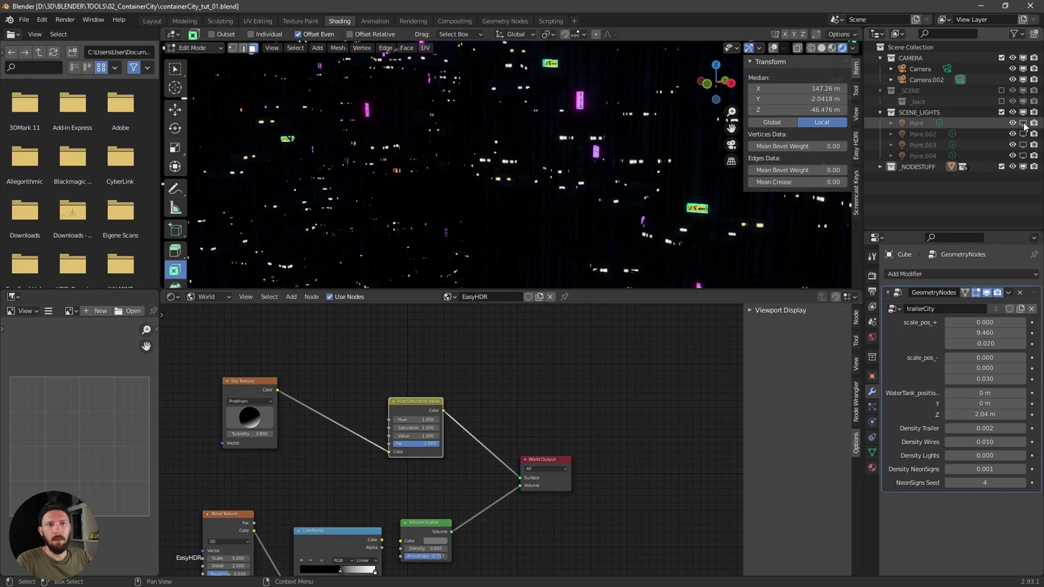
- Re-enable the four point lights under SCENE_LIGHTS in the viewport and inspect the lit containers
{"action": "left_click_drag", "start_coordinate": [1023, 123], "coordinate": [1025, 146]}
{"action": "left_click", "coordinate": [1023, 144]}
{"action": "left_click", "coordinate": [1023, 156]}
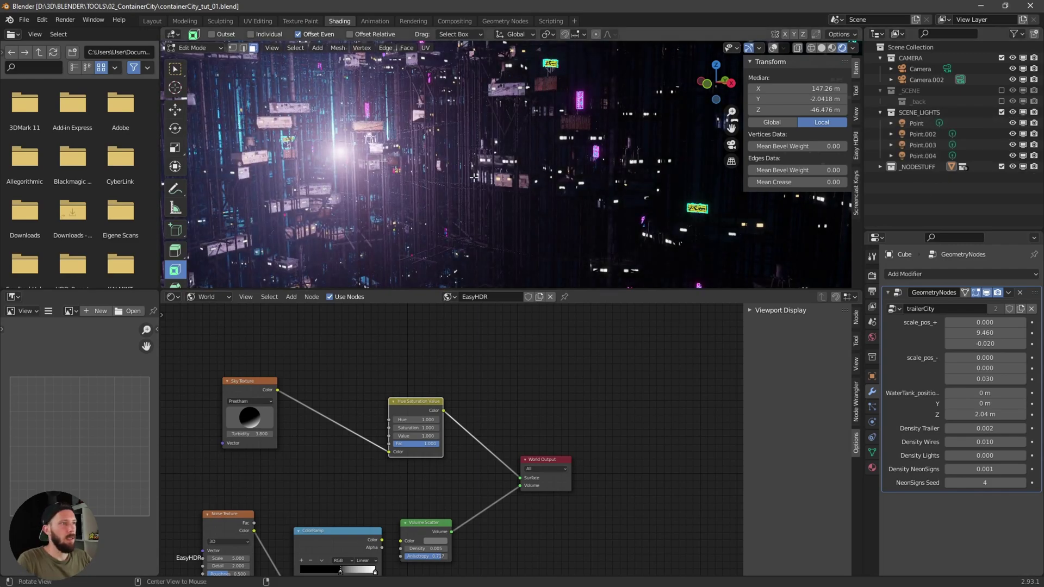
{"action": "middle_click_drag", "start_coordinate": [462, 178], "coordinate": [509, 213]}
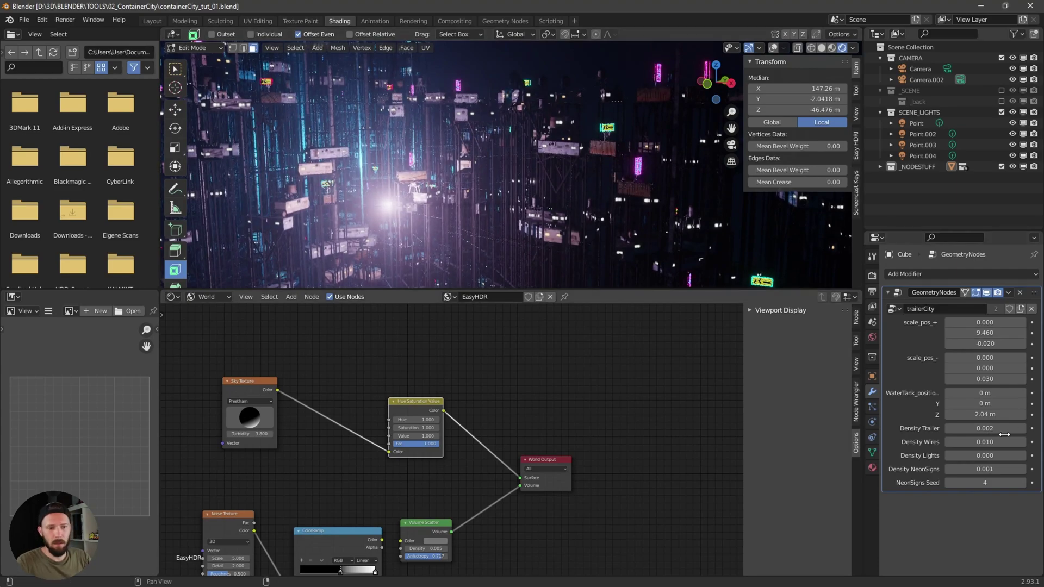
- Try a Density NeonSigns value of 0.002 and set it back to 0.001
{"action": "left_click", "coordinate": [981, 470]}
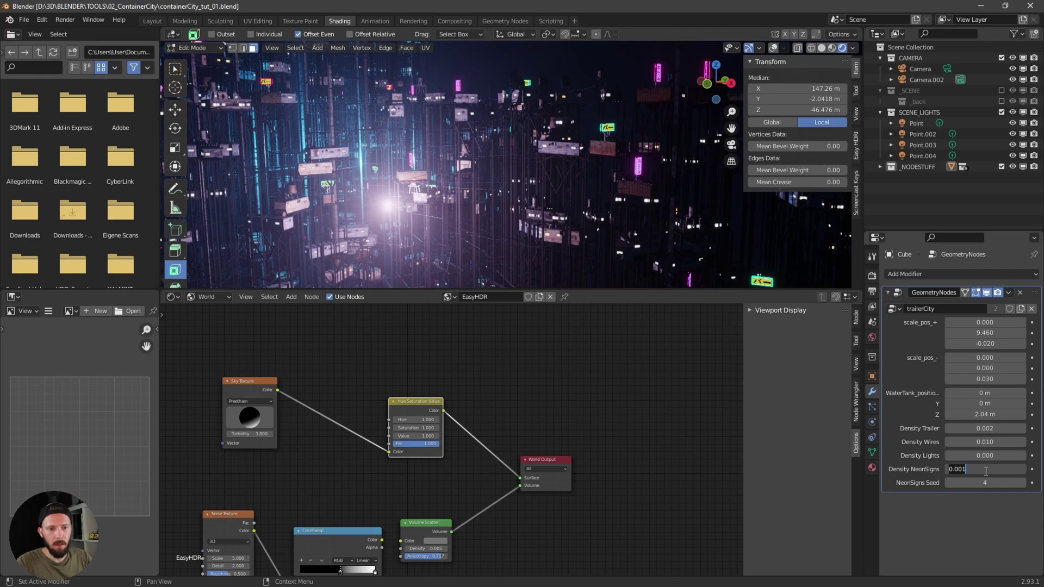
{"action": "key", "text": "Return"}
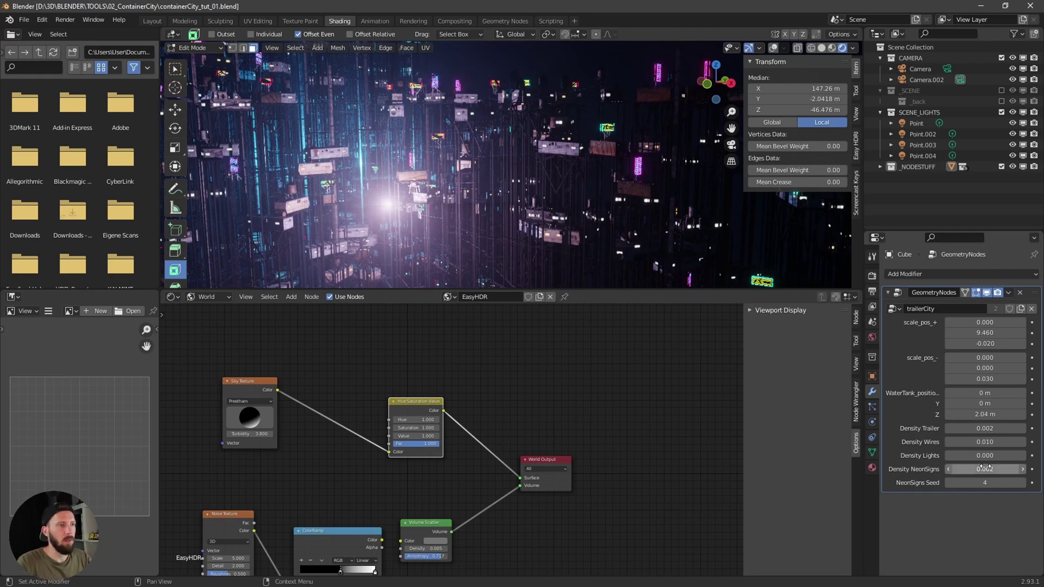
{"action": "left_click", "coordinate": [1000, 469]}
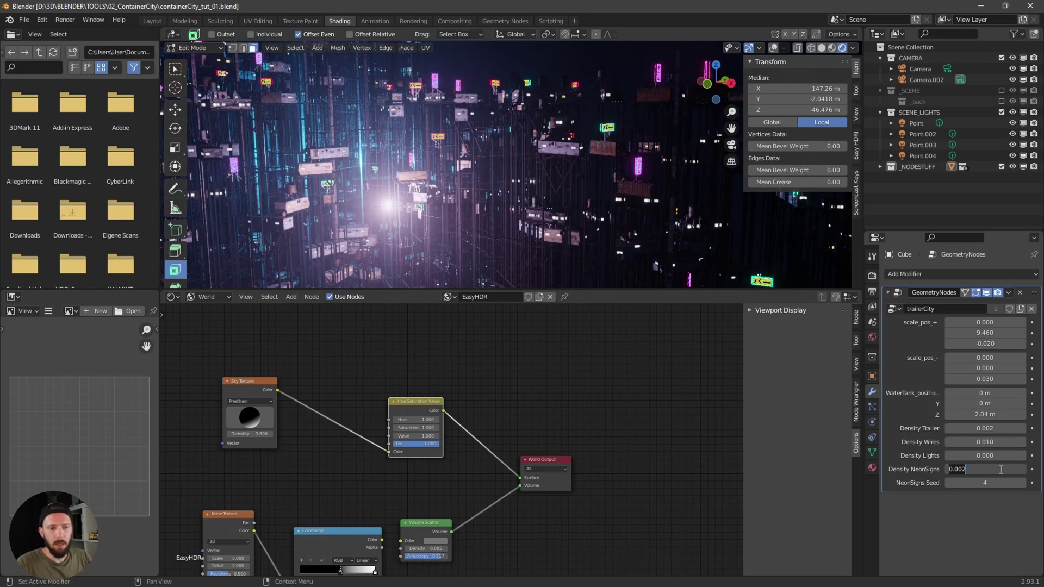
{"action": "key", "text": "Return"}
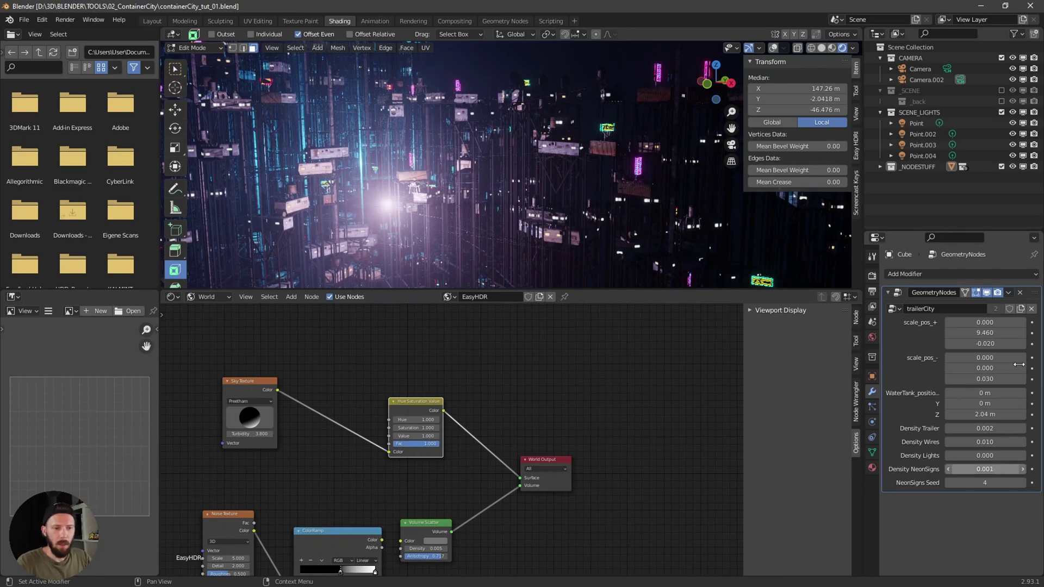
- Step the NeonSigns Seed down to 0 and back up to 4 to compare the neon sign distributions
{"action": "left_click", "coordinate": [949, 483]}
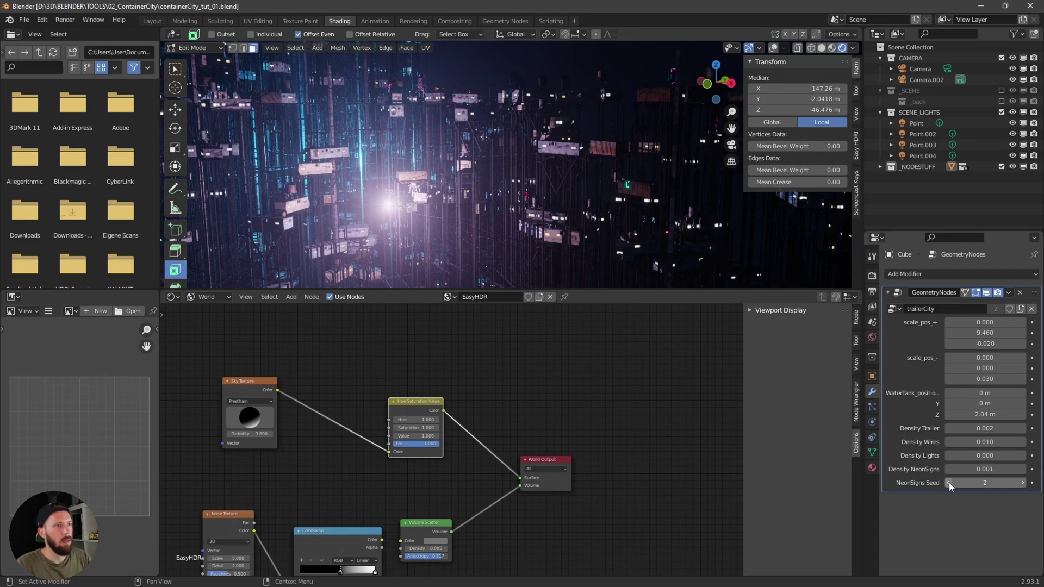
{"action": "left_click", "coordinate": [949, 483]}
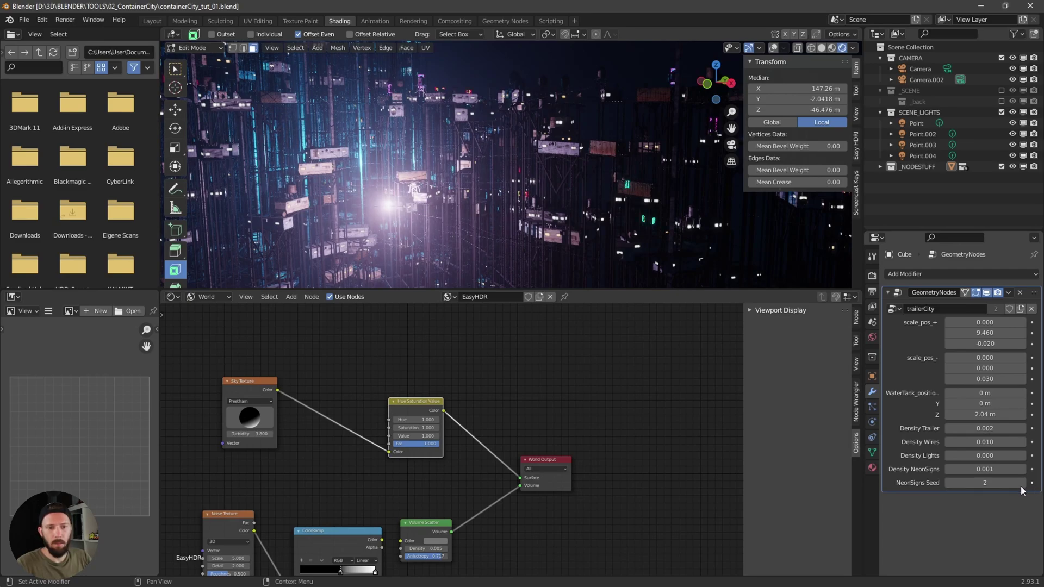
{"action": "left_click", "coordinate": [950, 483]}
{"action": "left_click", "coordinate": [949, 483]}
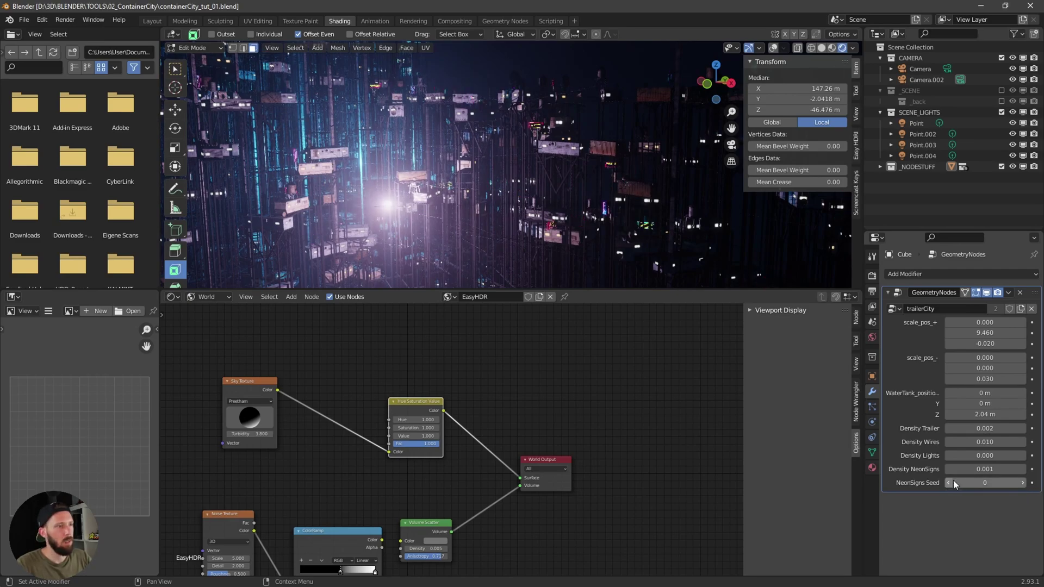
{"action": "left_click", "coordinate": [1023, 483]}
{"action": "left_click", "coordinate": [1023, 483]}
{"action": "left_click", "coordinate": [1023, 483]}
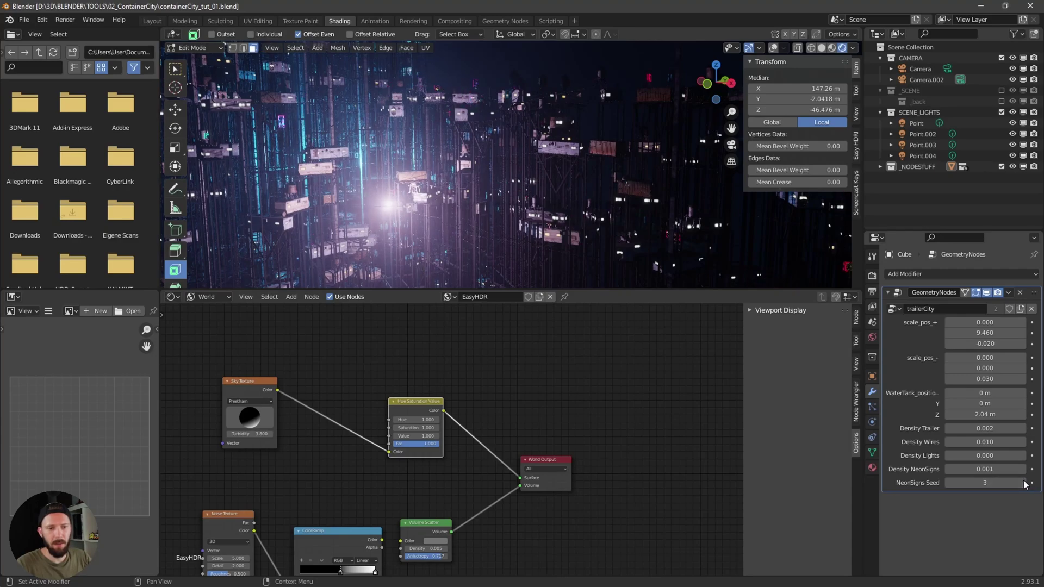
{"action": "left_click", "coordinate": [1024, 483]}
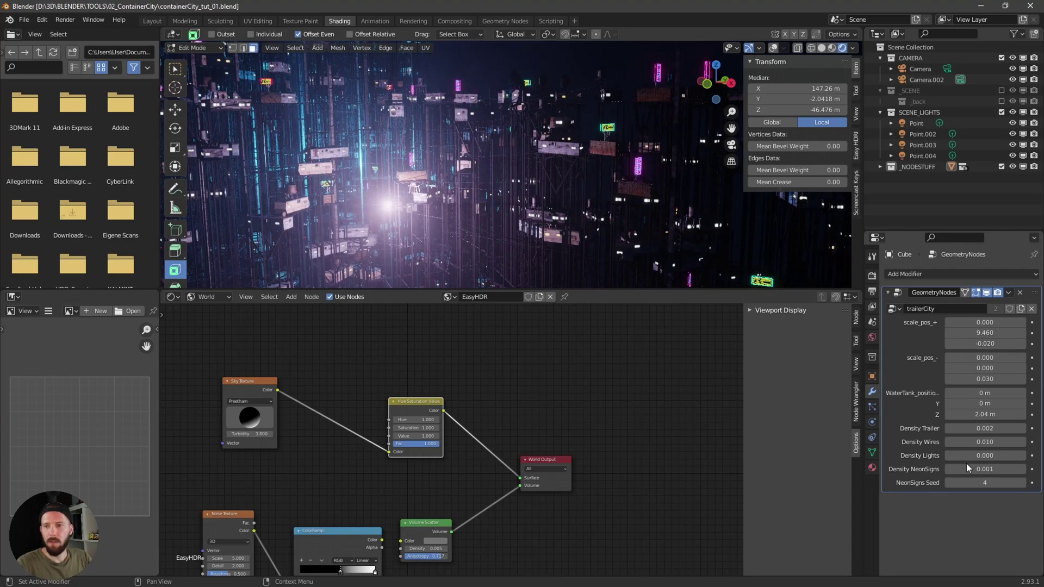
- Inspect the rendered container city and return the viewport to Solid shading
{"action": "left_click_drag", "start_coordinate": [530, 202], "coordinate": [542, 206], "text": "alt"}
{"action": "key", "text": "z"}
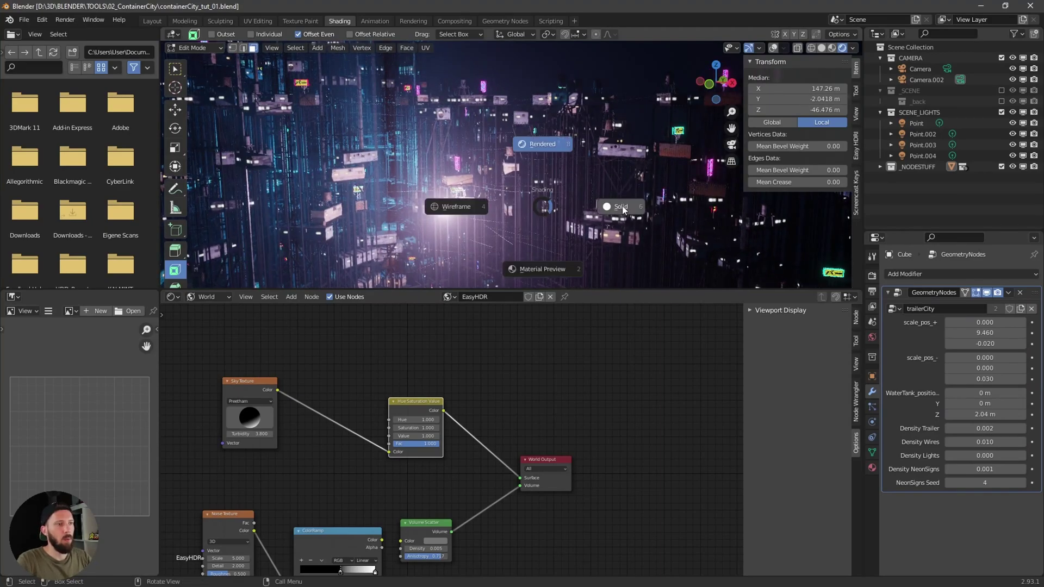
{"action": "left_click", "coordinate": [622, 206]}
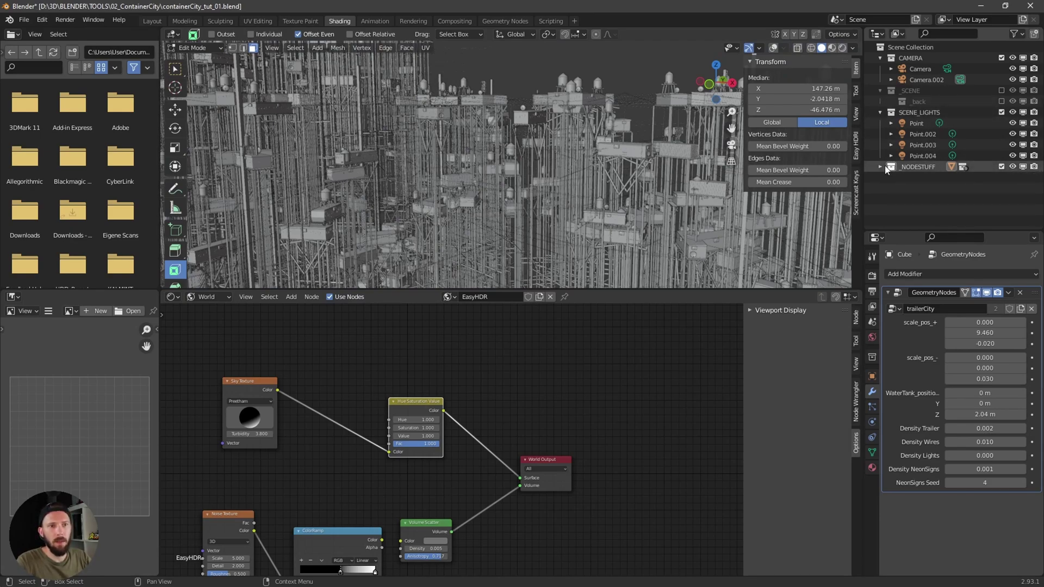
- Collapse the SCENE_LIGHTS collection and expand _NODESTUFF to show its source collections and the Cube
{"action": "left_click", "coordinate": [881, 112]}
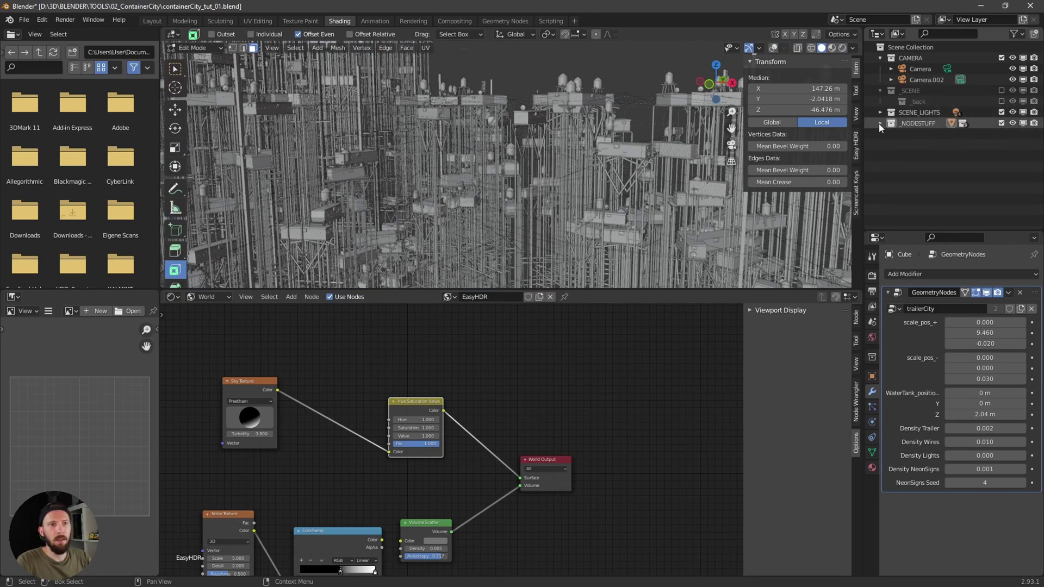
{"action": "left_click", "coordinate": [880, 123]}
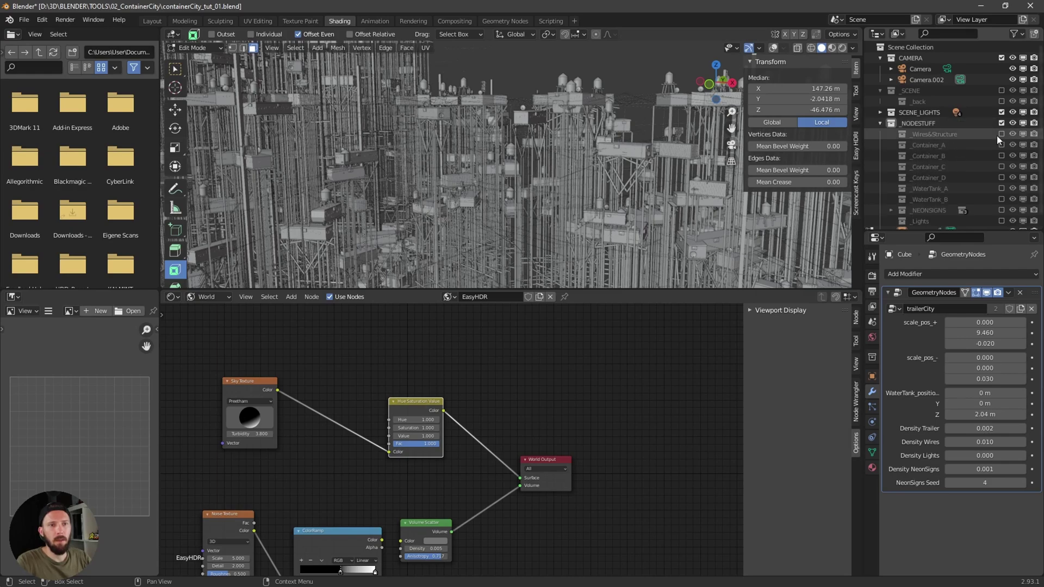
{"action": "left_click", "coordinate": [880, 122]}
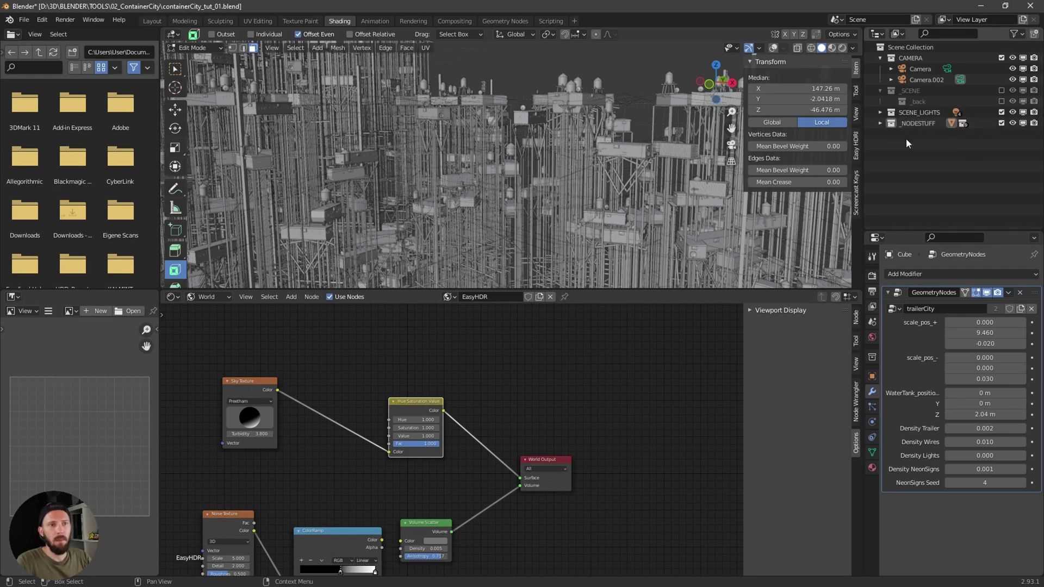
{"action": "left_click", "coordinate": [880, 123]}
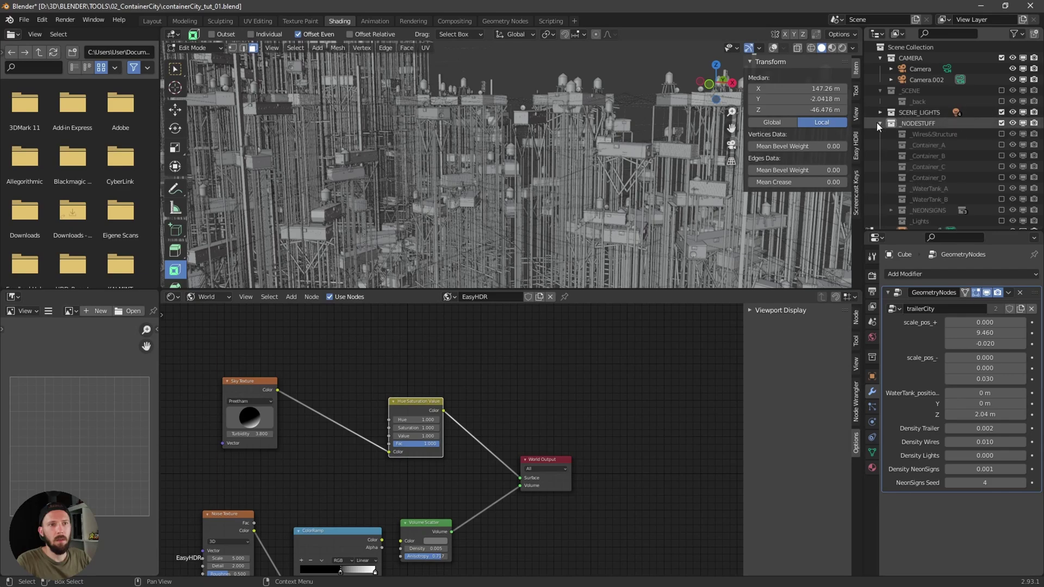
{"action": "scroll", "coordinate": [964, 175], "scroll_direction": "down", "scroll_amount": 1}
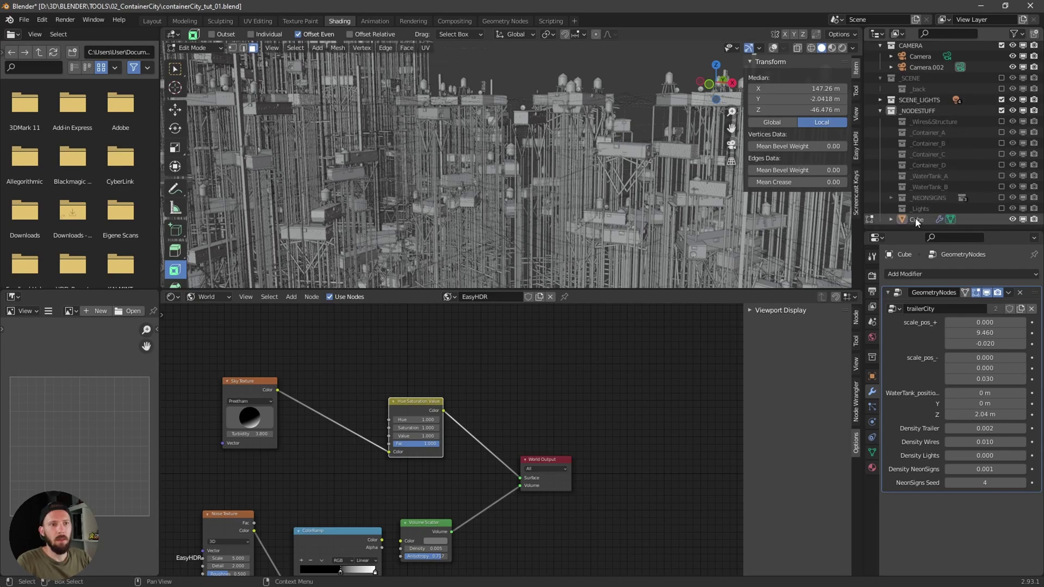
- Return the Cube to Object Mode and disable it in the viewport
{"action": "left_click_drag", "start_coordinate": [915, 217], "coordinate": [919, 231]}
{"action": "key", "text": "Tab"}
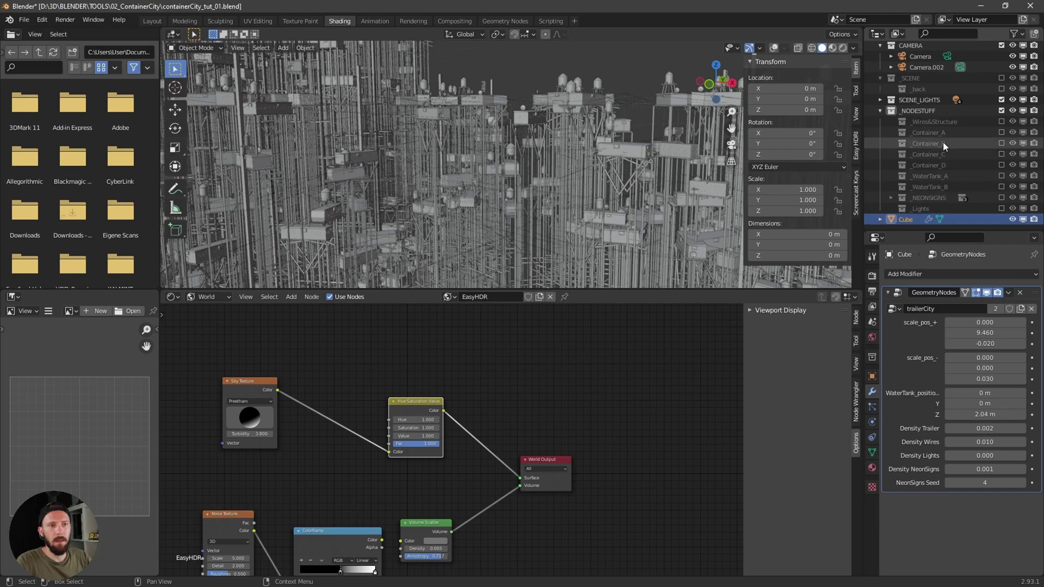
{"action": "left_click", "coordinate": [1013, 218]}
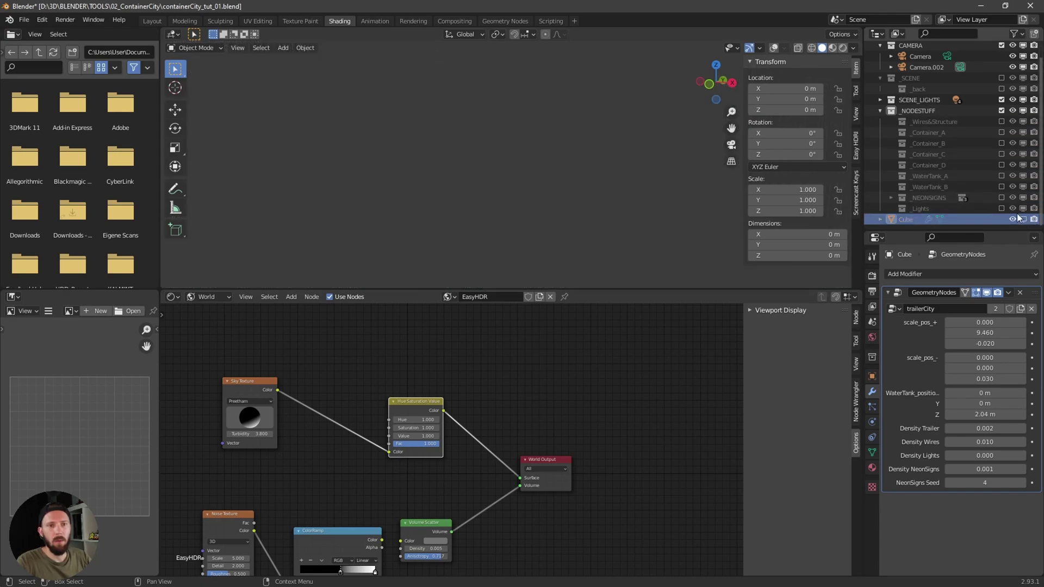
- Enable the _Wires&Structure collection and select its _structure_A object
{"action": "left_click", "coordinate": [1001, 121]}
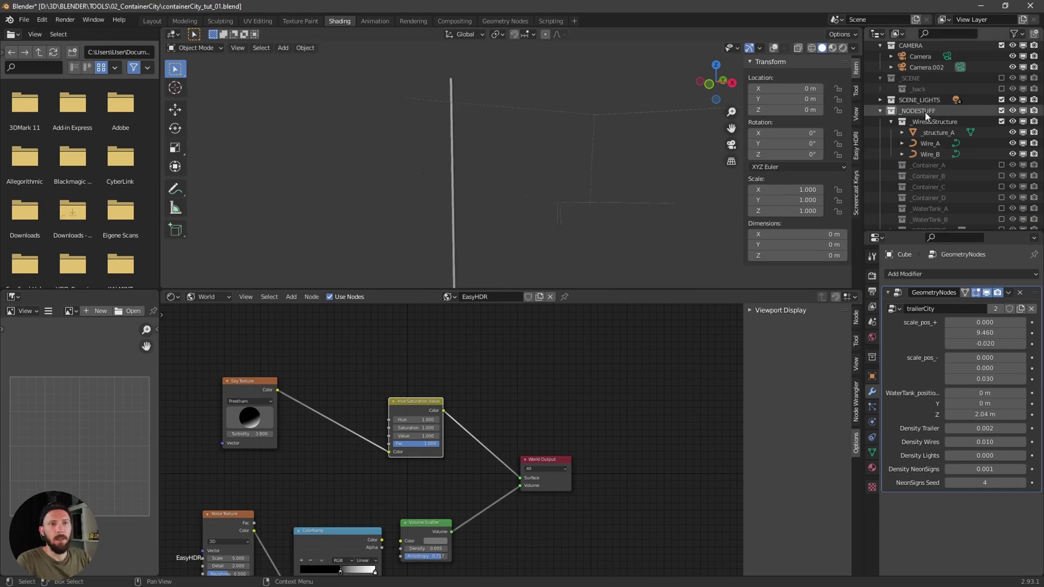
{"action": "left_click", "coordinate": [938, 132]}
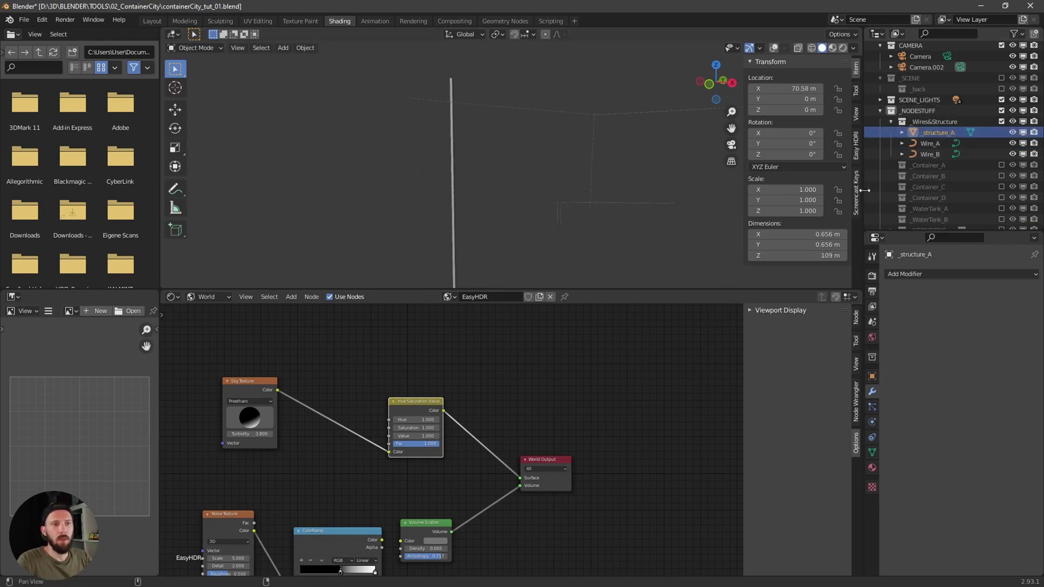
- Re-enable the Cube in the viewport, inspect the supporting poles, and disable _structure_A in the viewport
{"action": "scroll", "coordinate": [987, 198], "scroll_direction": "down", "scroll_amount": 3}
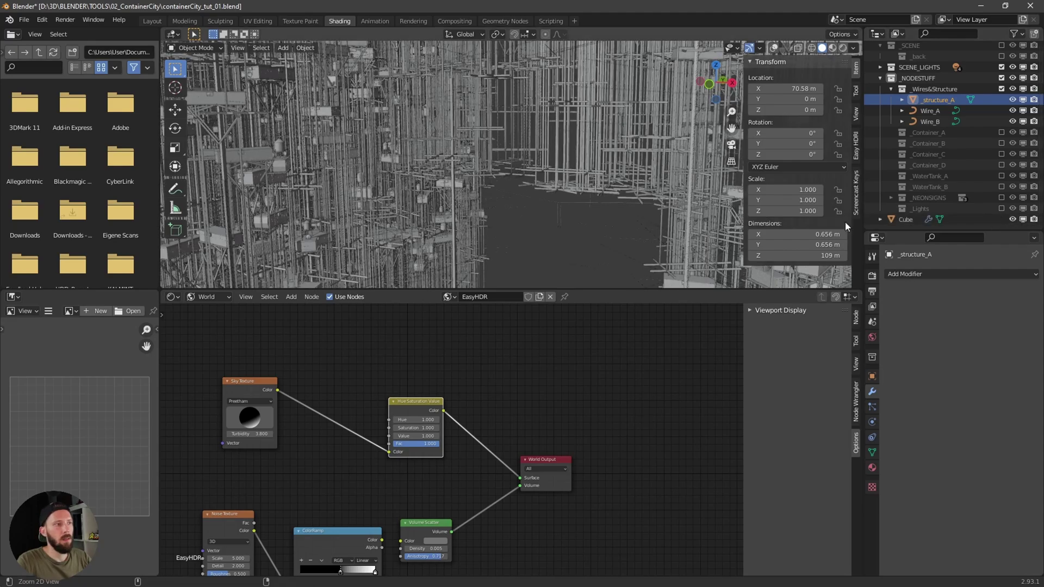
{"action": "middle_click_drag", "start_coordinate": [611, 160], "coordinate": [602, 119], "text": "shift"}
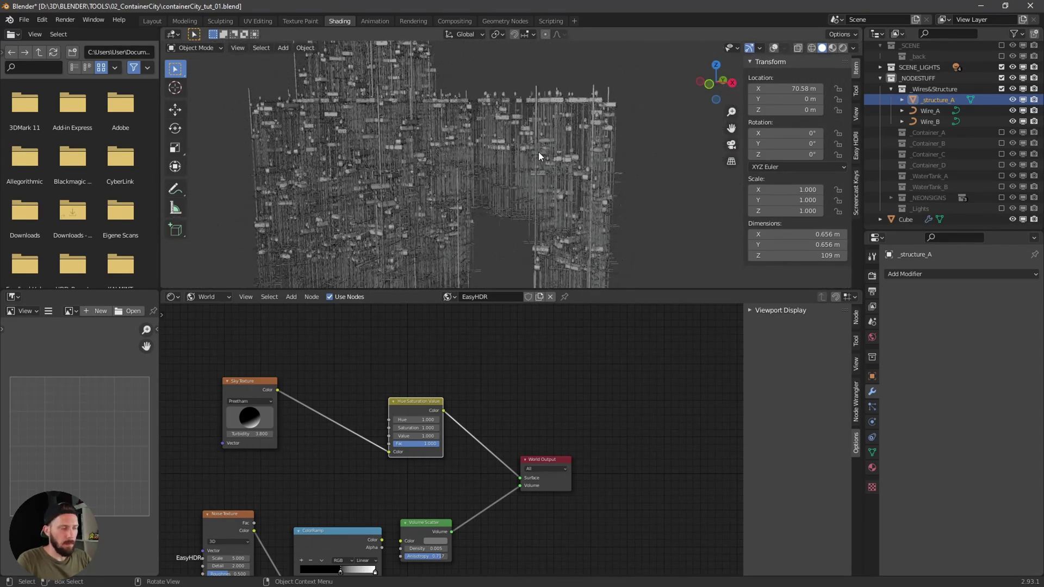
{"action": "scroll", "coordinate": [607, 158], "scroll_direction": "up", "scroll_amount": 6}
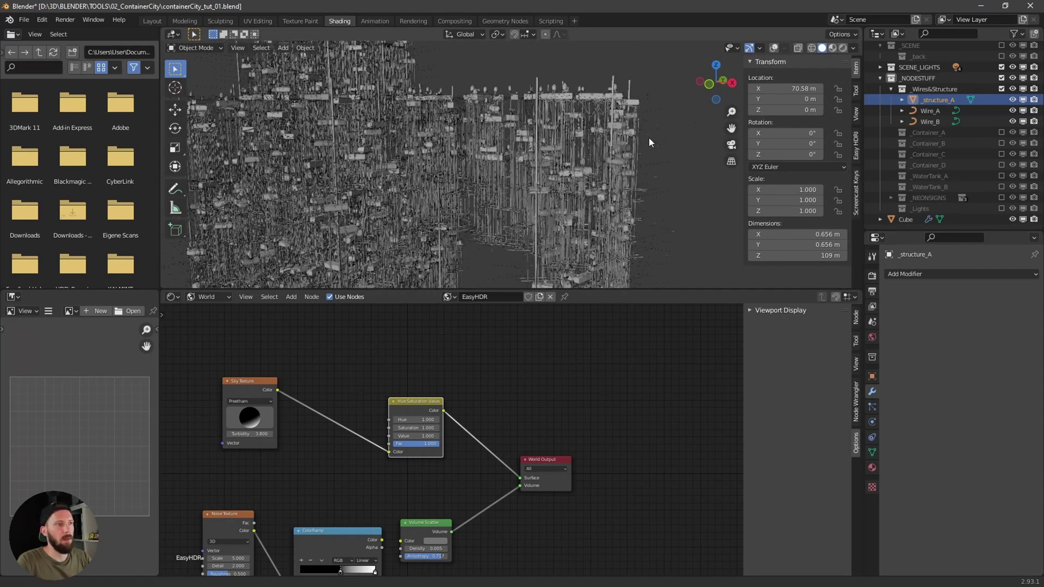
{"action": "scroll", "coordinate": [608, 147], "scroll_direction": "down", "scroll_amount": 4}
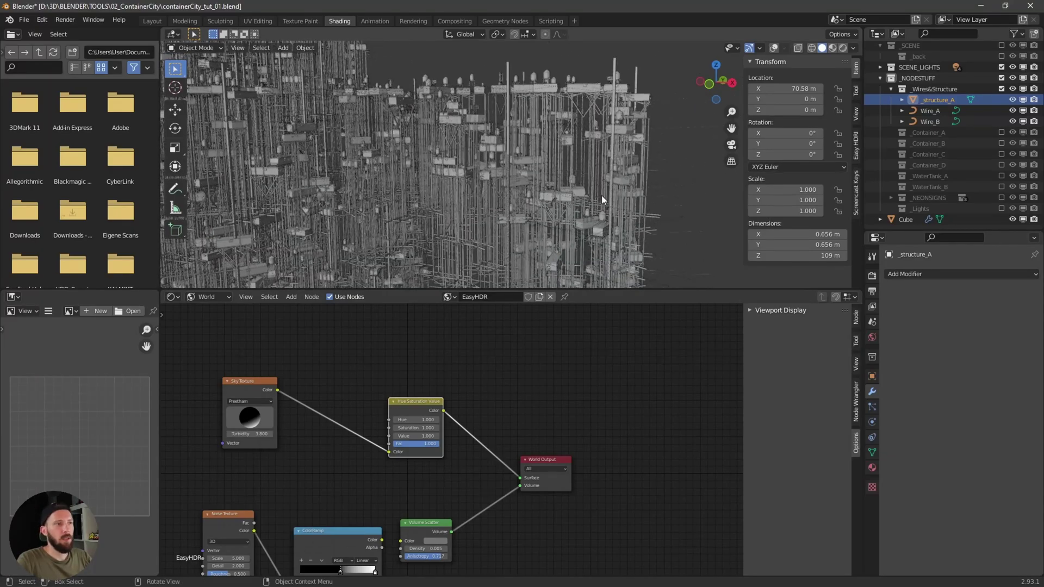
{"action": "left_click", "coordinate": [1022, 100]}
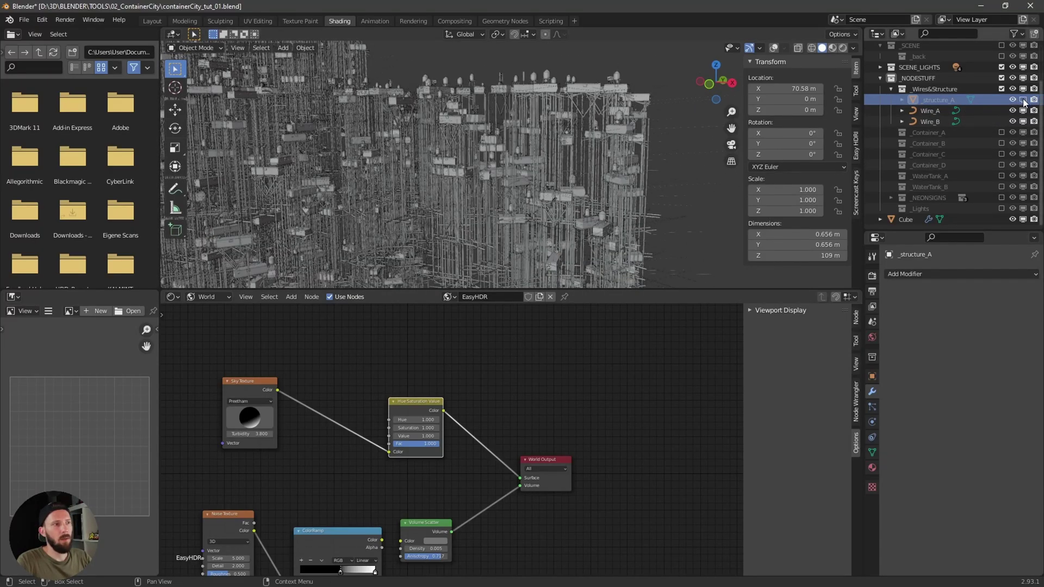
- Toggle the viewport visibility of _structure_A and leave the object enabled
{"action": "left_click", "coordinate": [1023, 101]}
{"action": "left_click", "coordinate": [1022, 102]}
{"action": "left_click", "coordinate": [1022, 103]}
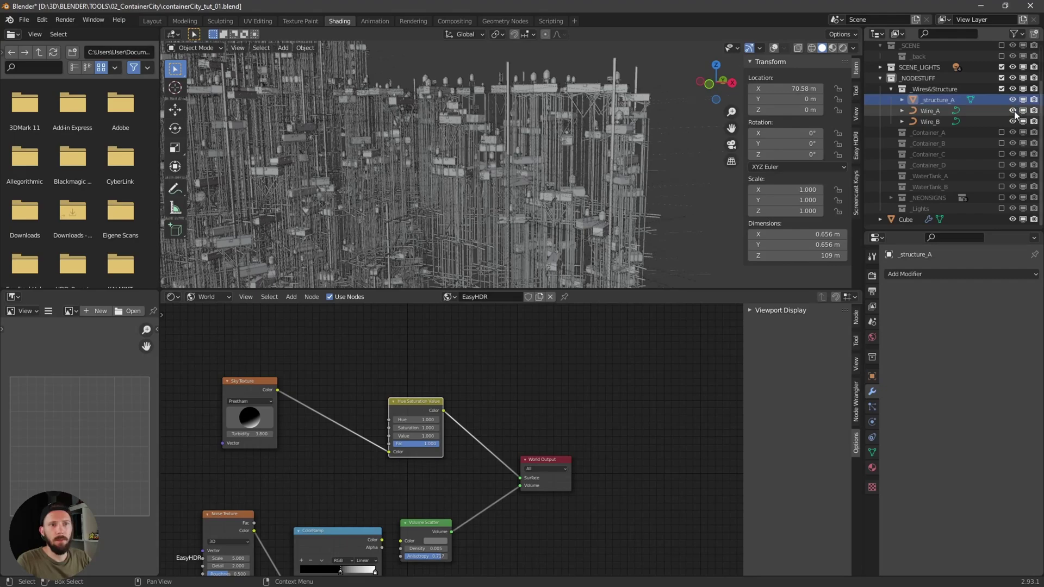
- Disable Wire_A and Wire_B in the viewport to compare the city, and re-enable both
{"action": "left_click", "coordinate": [1023, 111]}
{"action": "left_click", "coordinate": [1023, 122]}
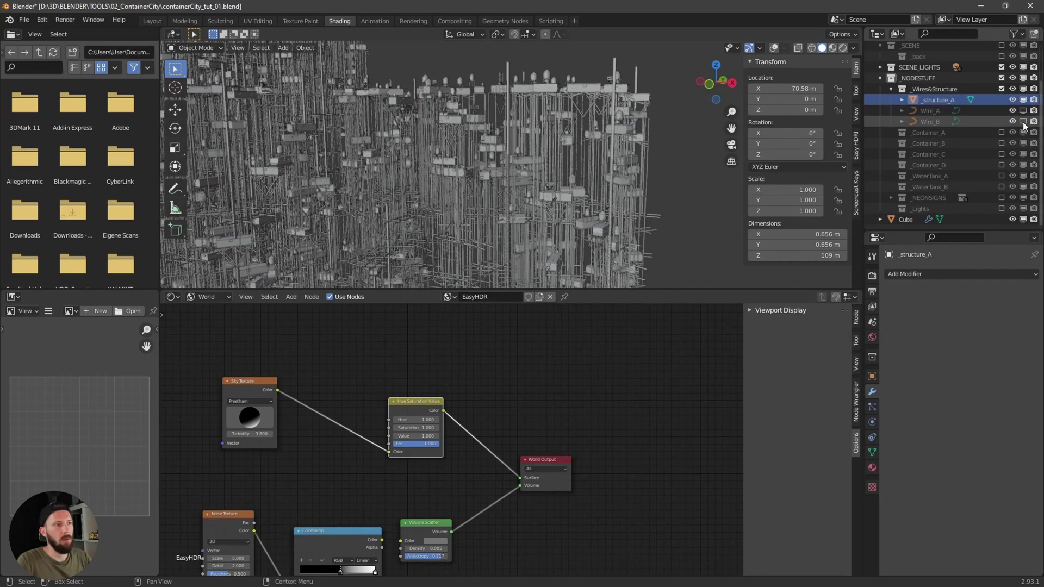
{"action": "left_click", "coordinate": [1023, 111]}
{"action": "left_click", "coordinate": [1023, 121]}
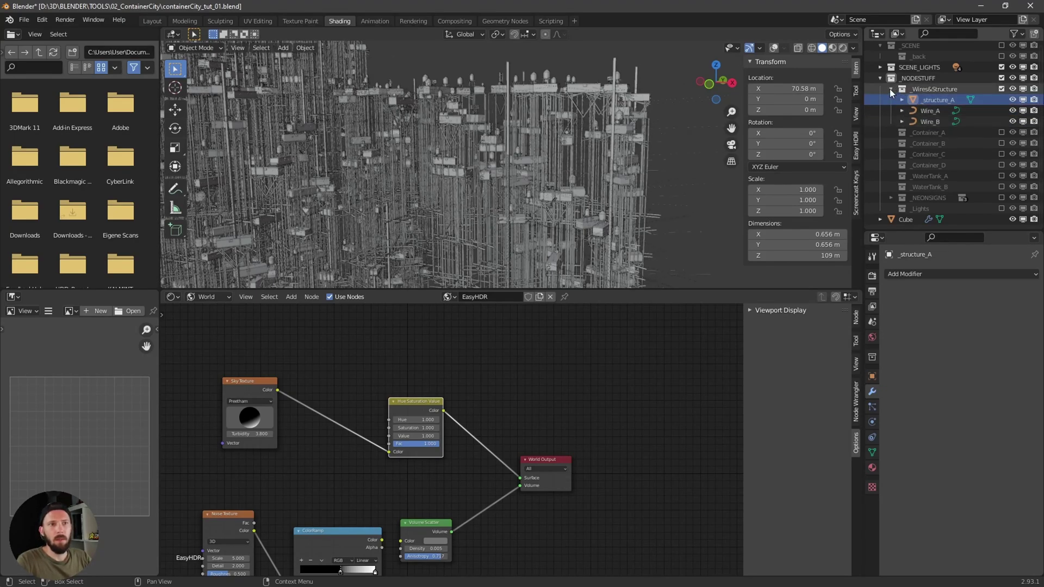
- Collapse and disable the _Wires&Structure collection, and show _Container_A with the Cube disabled in the viewport
{"action": "left_click", "coordinate": [891, 89]}
{"action": "left_click", "coordinate": [1002, 121]}
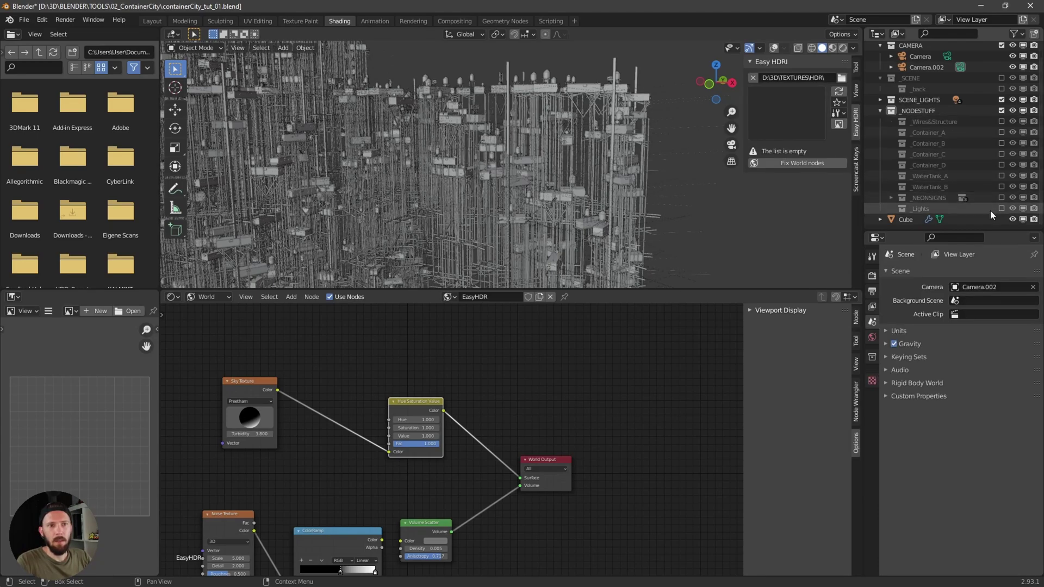
{"action": "left_click", "coordinate": [1000, 132]}
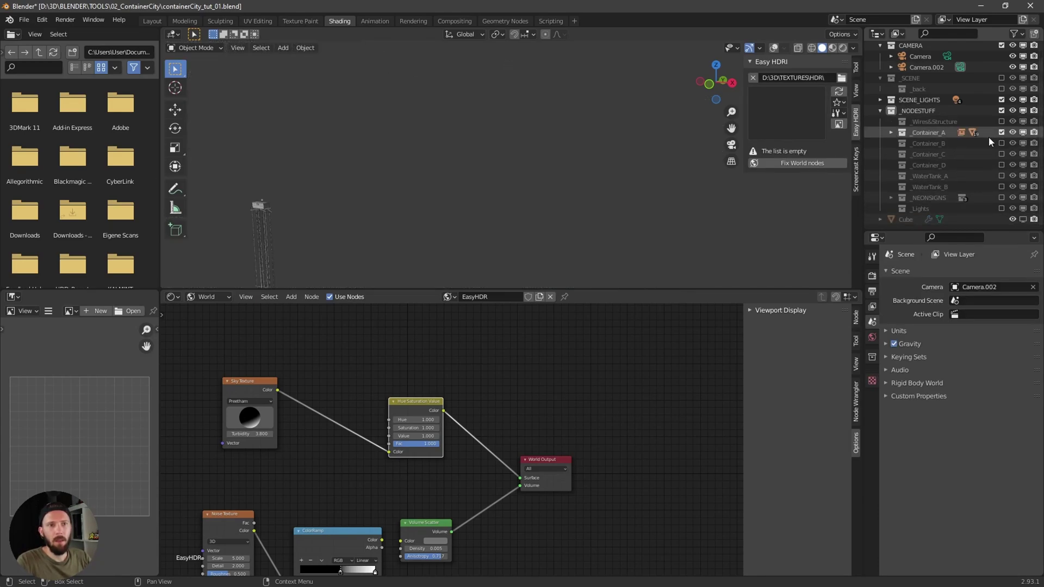
- Switch the 3D viewport to Material Preview shading and select the _CONTAINER_01 trailer
{"action": "mouse_move", "coordinate": [524, 186]}
{"action": "middle_mouse_down"}
{"action": "mouse_move", "coordinate": [579, 177]}
{"action": "mouse_move", "coordinate": [491, 200]}
{"action": "mouse_move", "coordinate": [504, 183]}
{"action": "mouse_move", "coordinate": [559, 175]}
{"action": "mouse_move", "coordinate": [602, 193]}
{"action": "mouse_move", "coordinate": [701, 209]}
{"action": "mouse_move", "coordinate": [569, 200]}
{"action": "mouse_move", "coordinate": [584, 193]}
{"action": "mouse_move", "coordinate": [557, 201]}
{"action": "mouse_move", "coordinate": [572, 185]}
{"action": "middle_mouse_up"}
{"action": "key", "text": "z"}
{"action": "left_click", "coordinate": [617, 229]}
{"action": "left_click", "coordinate": [573, 185]}
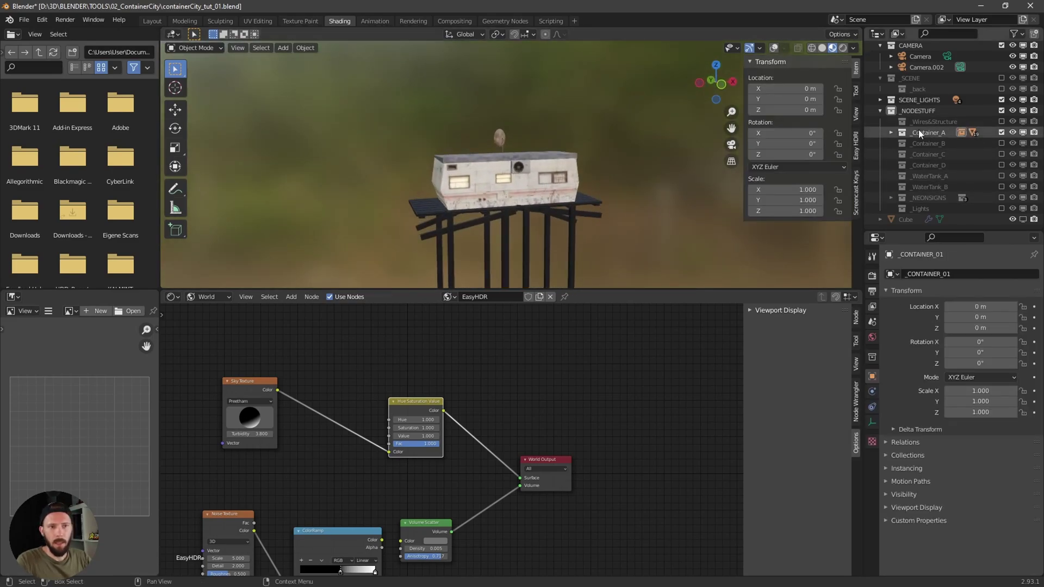
- Expand the _Container_A collection and examine its _CONTAINER_01 instance and floor objects
{"action": "left_click", "coordinate": [889, 134]}
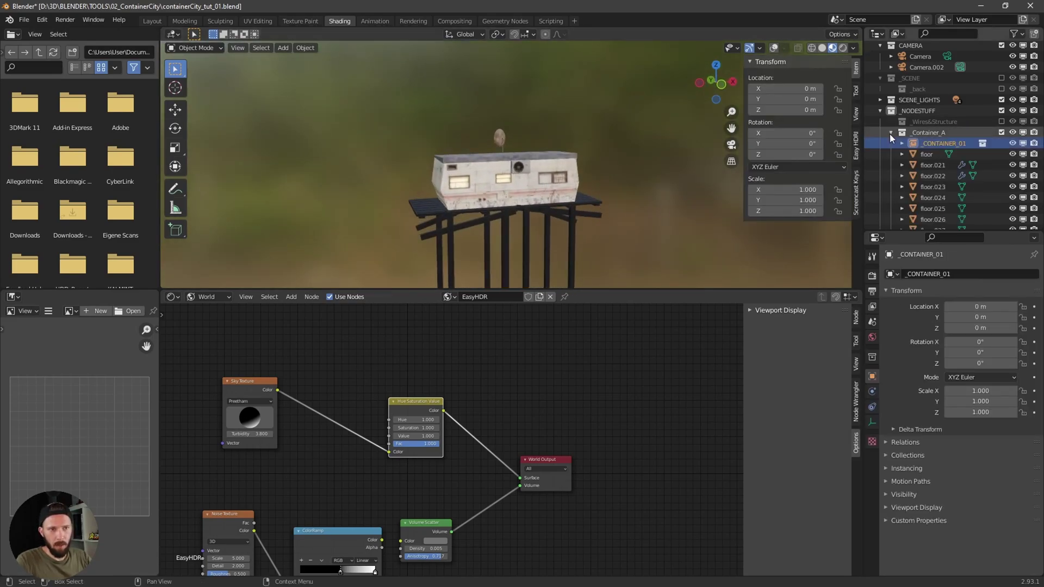
{"action": "left_click", "coordinate": [926, 154]}
{"action": "left_click", "coordinate": [940, 146]}
{"action": "left_click", "coordinate": [936, 154]}
{"action": "left_click", "coordinate": [941, 143]}
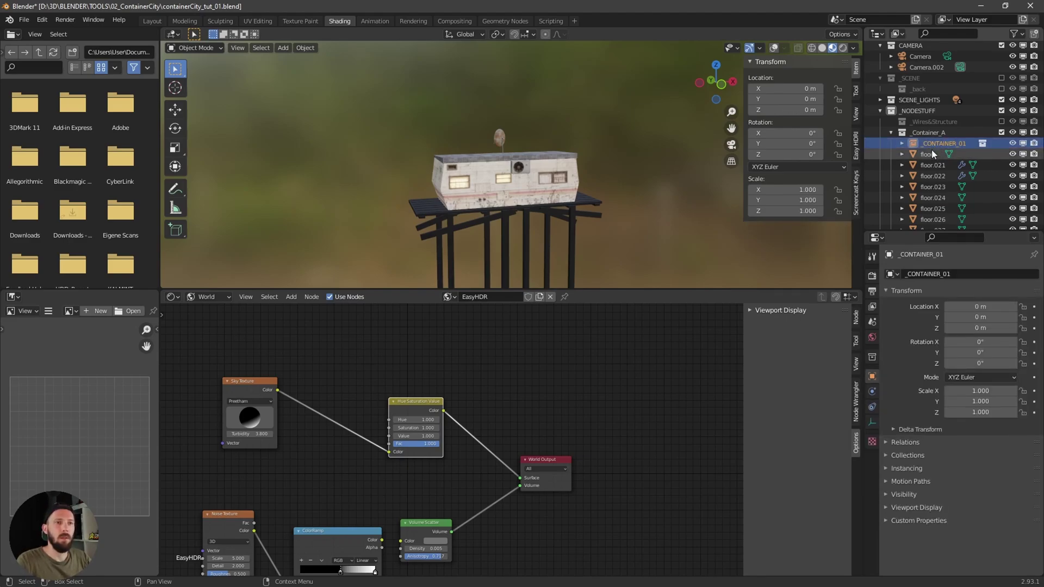
{"action": "left_click", "coordinate": [928, 153]}
{"action": "left_click", "coordinate": [941, 146]}
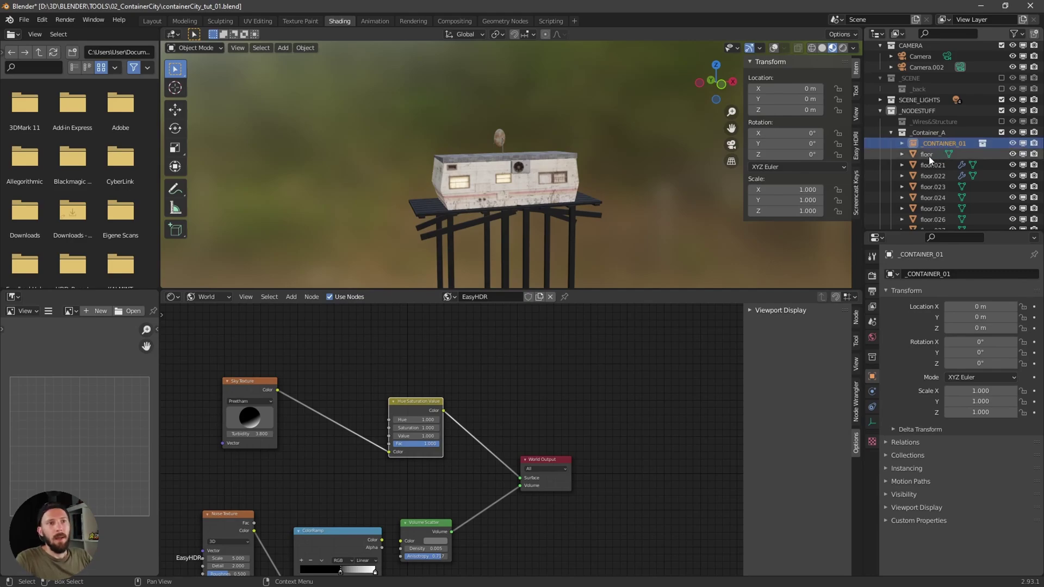
- Try Make Instances Real on _CONTAINER_01, and undo the conversion
{"action": "middle_click_drag", "start_coordinate": [470, 170], "coordinate": [595, 180]}
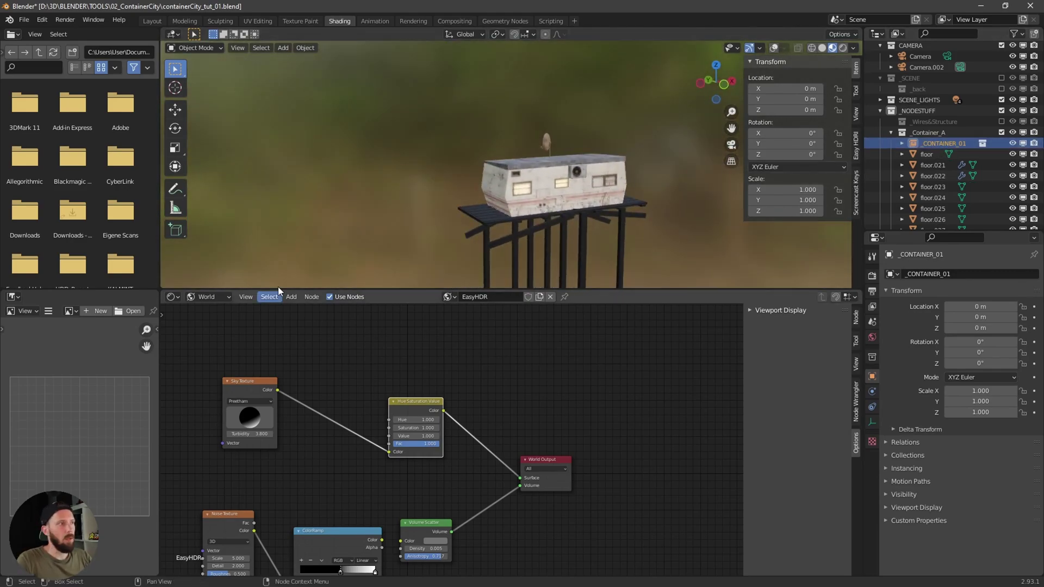
{"action": "left_click", "coordinate": [302, 49]}
{"action": "mouse_move", "coordinate": [344, 105]}
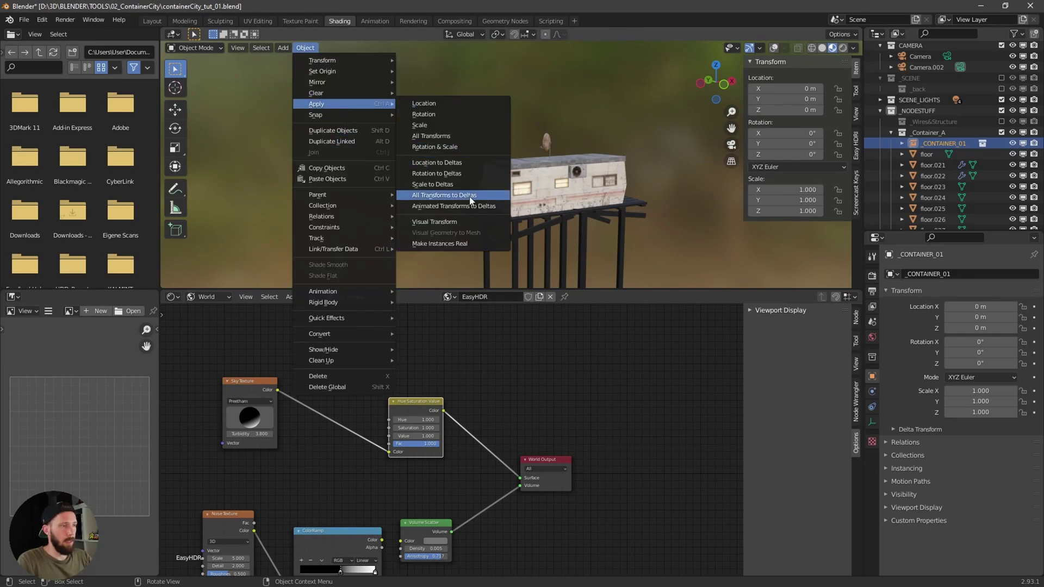
{"action": "left_click", "coordinate": [458, 247]}
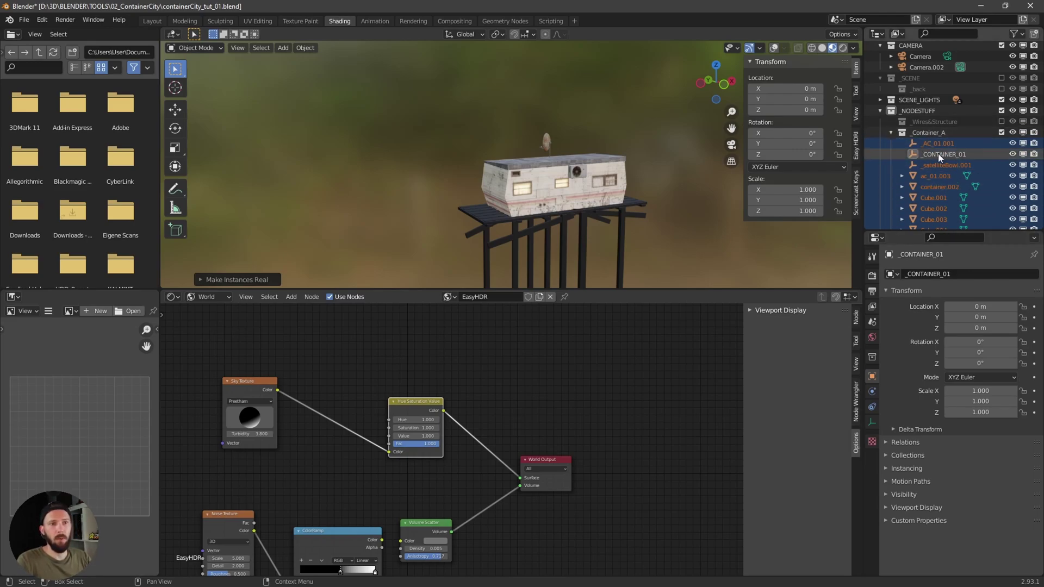
{"action": "key", "text": "ctrl+z"}
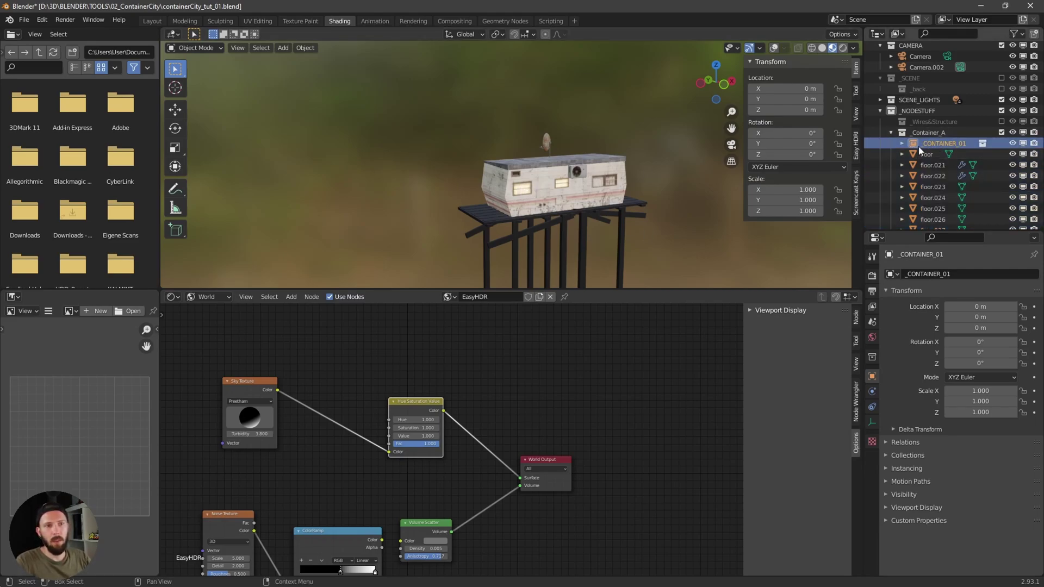
- Select floor.022 and inspect the platform and the long supporting legs under the trailer
{"action": "left_click", "coordinate": [927, 177]}
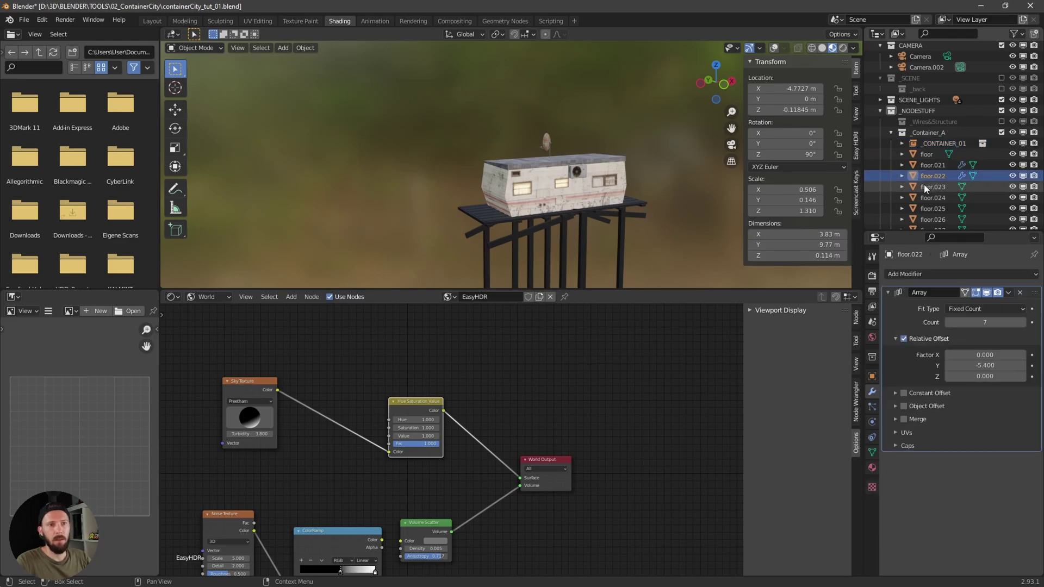
{"action": "middle_click_drag", "start_coordinate": [558, 196], "coordinate": [541, 246], "text": "shift"}
{"action": "scroll", "coordinate": [554, 181], "scroll_direction": "up", "scroll_amount": 4}
{"action": "scroll", "coordinate": [553, 181], "scroll_direction": "down", "scroll_amount": 5}
{"action": "scroll", "coordinate": [528, 229], "scroll_direction": "up", "scroll_amount": 5}
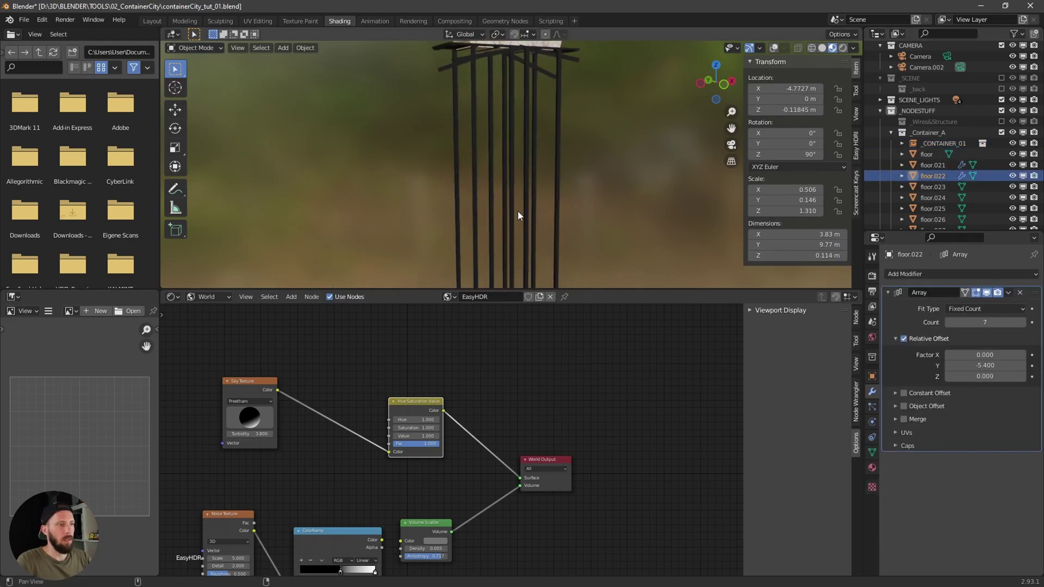
{"action": "scroll", "coordinate": [548, 209], "scroll_direction": "down", "scroll_amount": 5}
{"action": "scroll", "coordinate": [544, 202], "scroll_direction": "up", "scroll_amount": 4}
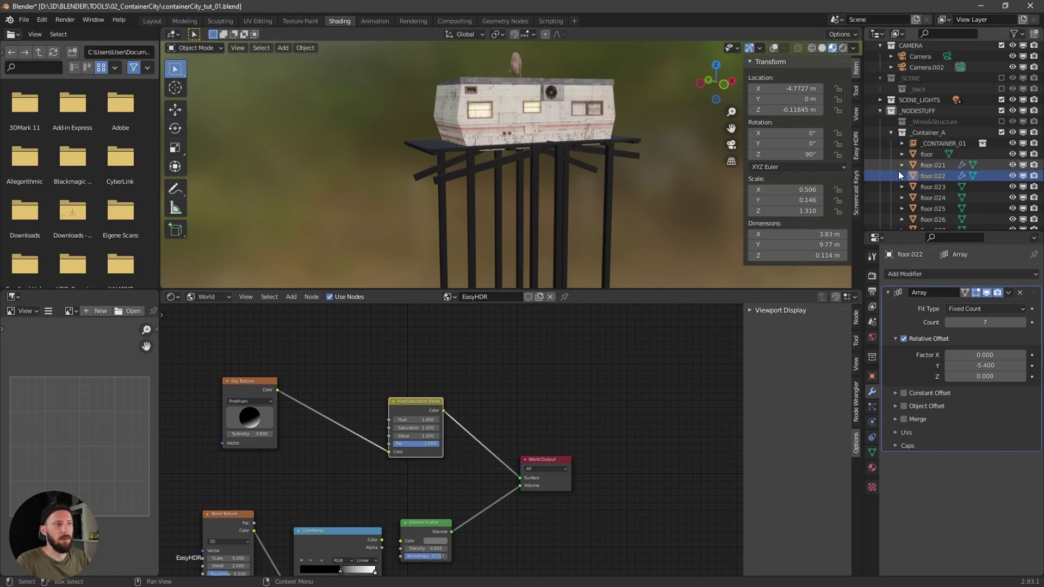
- Collapse and disable _Container_A, and view the _Container_B and _Container_C collections one at a time
{"action": "left_click", "coordinate": [891, 133]}
{"action": "left_click", "coordinate": [1001, 132]}
{"action": "left_click", "coordinate": [1000, 143]}
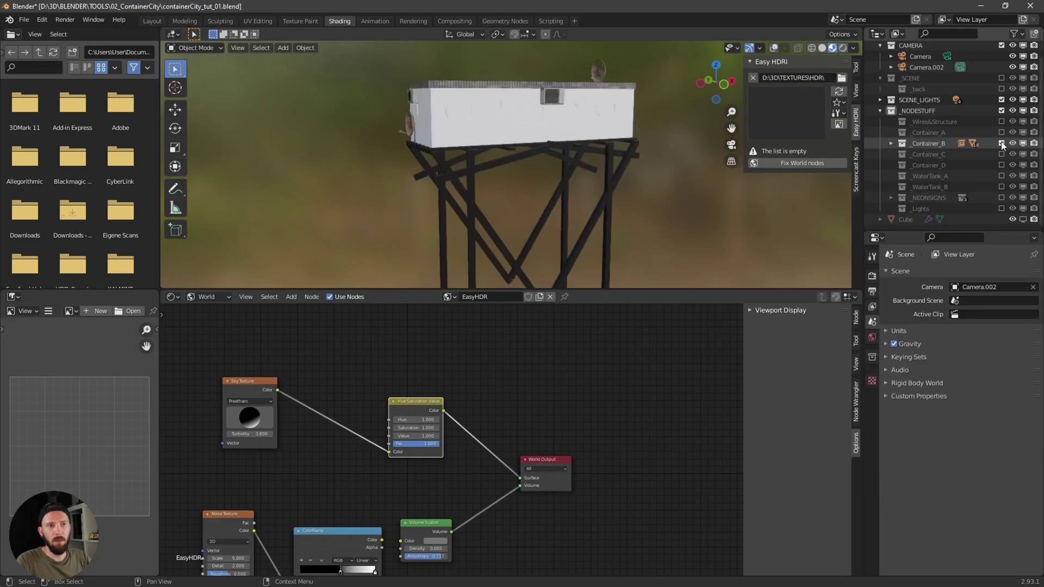
{"action": "left_click", "coordinate": [1001, 143]}
{"action": "left_click", "coordinate": [1001, 153]}
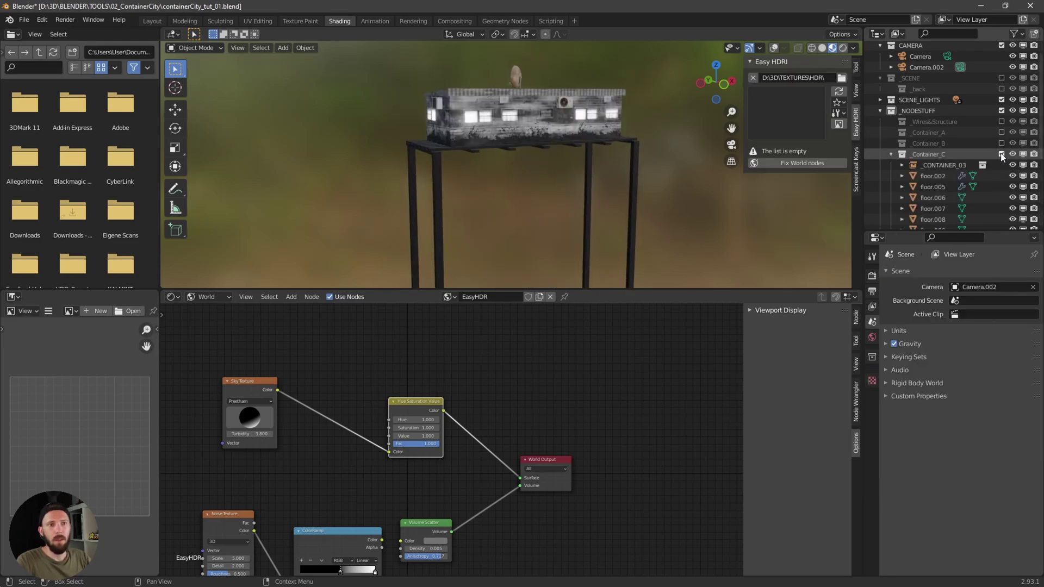
{"action": "left_click", "coordinate": [1001, 152]}
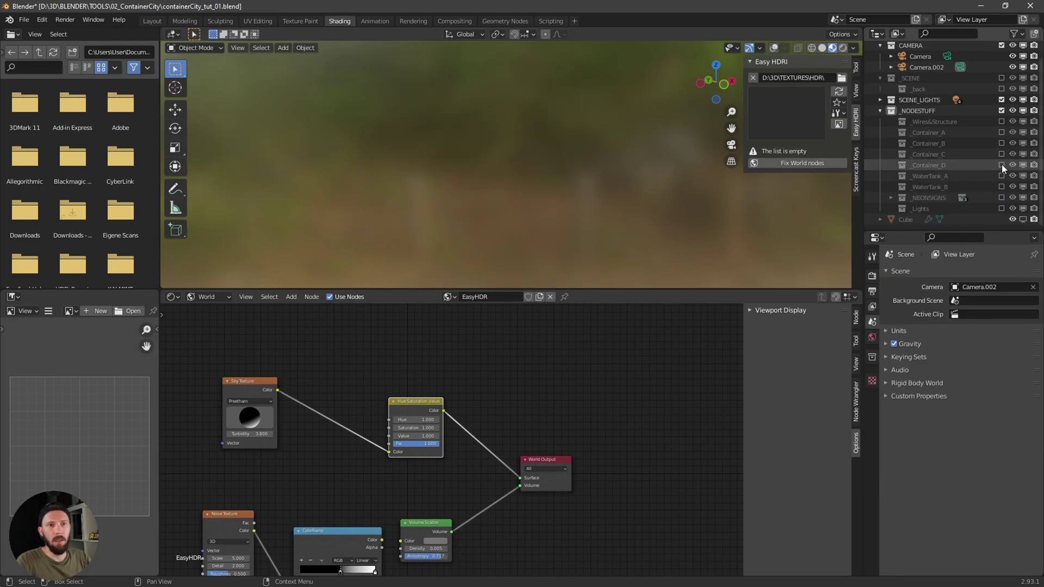
- Inspect _Container_D, _WaterTank_A and _WaterTank_B by enabling each collection in turn and disabling it again
{"action": "left_click", "coordinate": [1002, 165]}
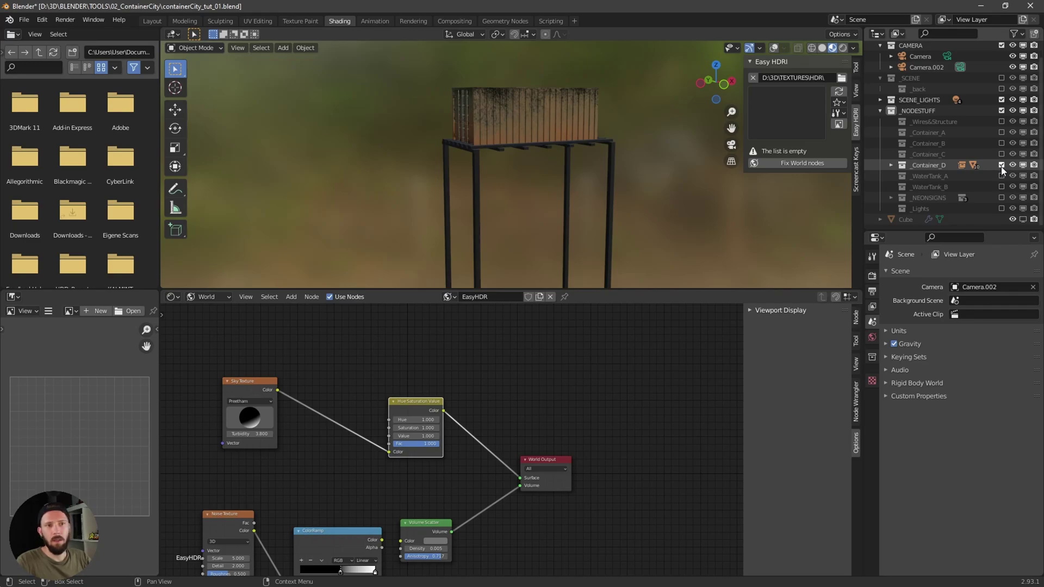
{"action": "left_click", "coordinate": [1001, 166]}
{"action": "left_click", "coordinate": [1002, 176]}
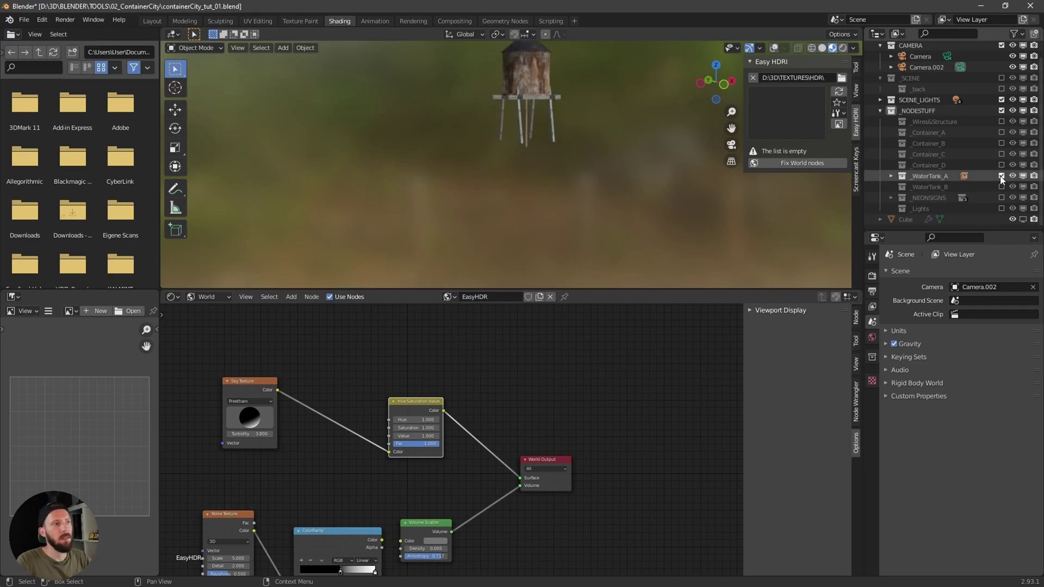
{"action": "left_click_drag", "start_coordinate": [579, 133], "coordinate": [542, 149], "text": "alt"}
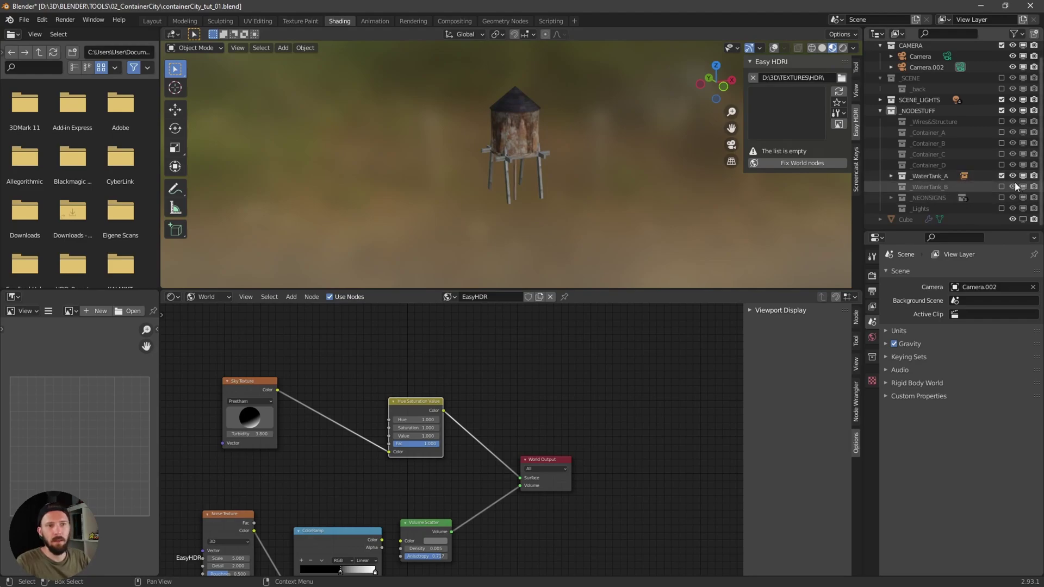
{"action": "left_click", "coordinate": [1002, 176]}
{"action": "left_click", "coordinate": [1002, 186]}
{"action": "left_click", "coordinate": [1002, 186]}
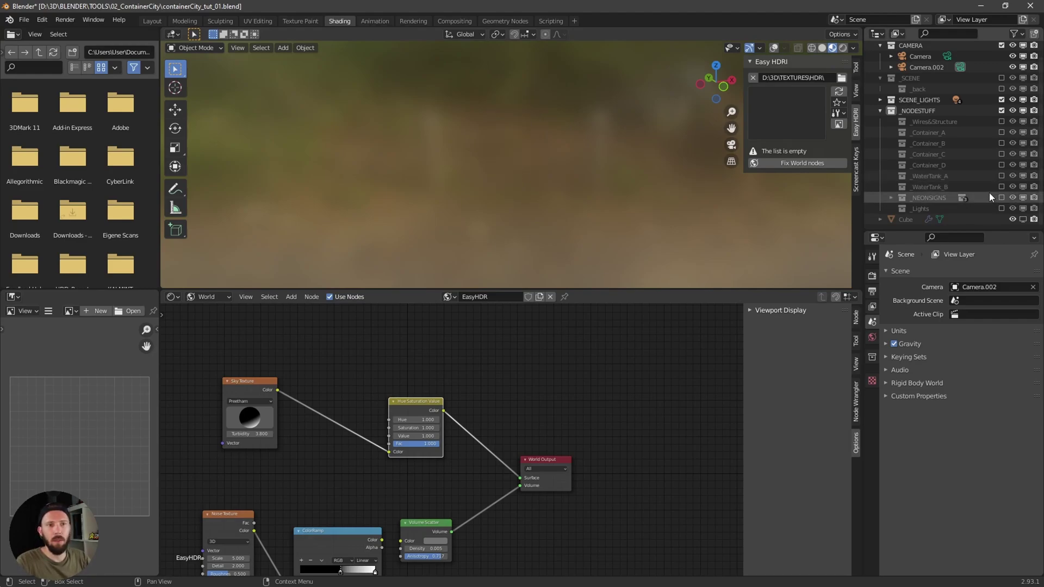
- Enable and expand the _NEONSIGNS collection, and inspect _NEONSIGN_A before disabling it again
{"action": "left_click", "coordinate": [1001, 198]}
{"action": "left_click", "coordinate": [891, 198]}
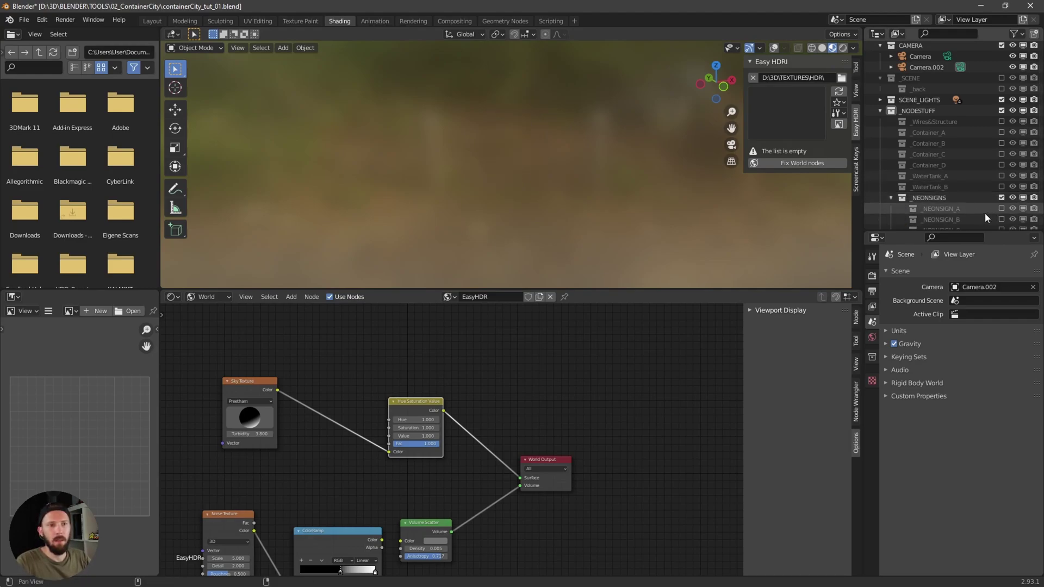
{"action": "scroll", "coordinate": [984, 213], "scroll_direction": "down", "scroll_amount": 2}
{"action": "left_click", "coordinate": [1001, 175]}
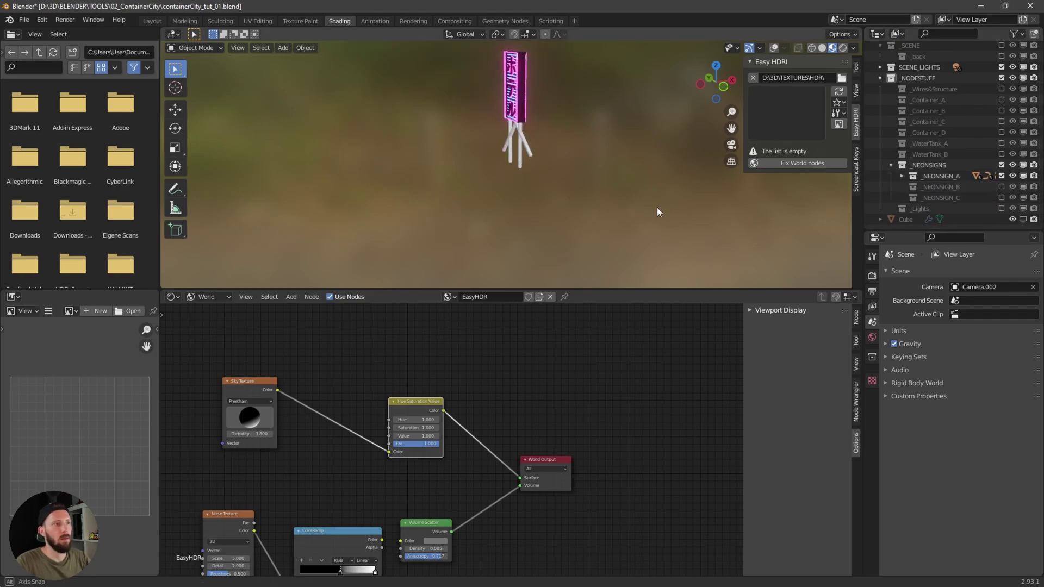
{"action": "middle_click_drag", "start_coordinate": [657, 209], "coordinate": [670, 224]}
{"action": "left_click", "coordinate": [1002, 176]}
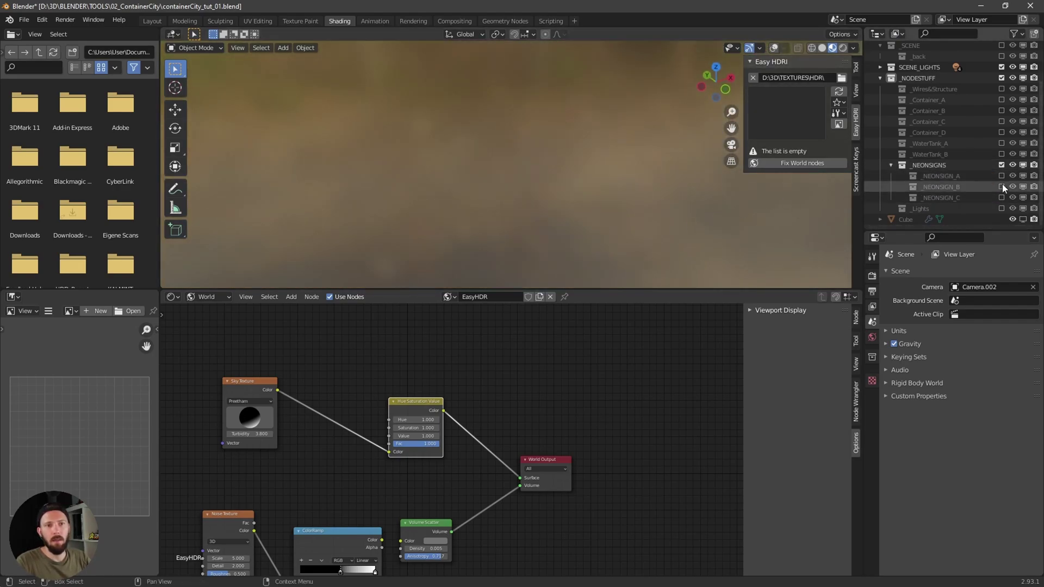
- Inspect _NEONSIGN_B and _NEONSIGN_C in turn, and disable and collapse the _NEONSIGNS collection
{"action": "left_click", "coordinate": [1002, 186]}
{"action": "middle_click_drag", "start_coordinate": [768, 206], "coordinate": [719, 199]}
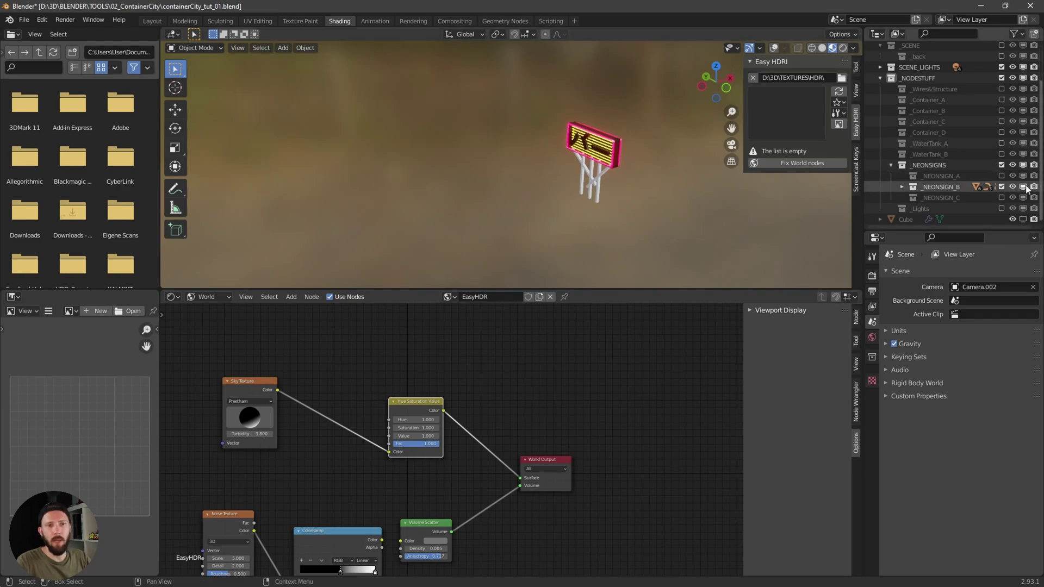
{"action": "left_click", "coordinate": [1002, 186]}
{"action": "left_click", "coordinate": [1002, 197]}
{"action": "left_click", "coordinate": [1001, 198]}
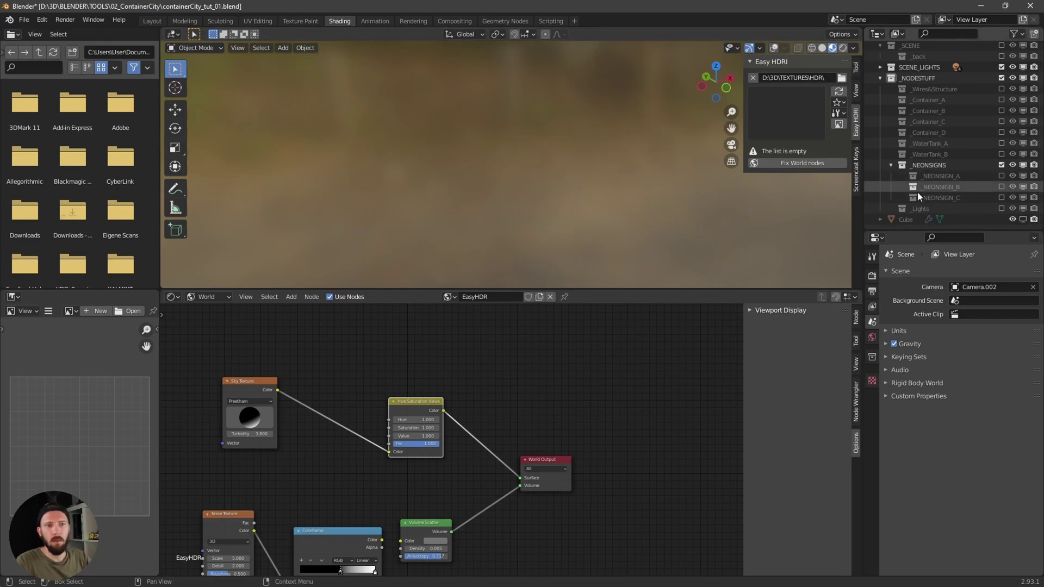
{"action": "left_click", "coordinate": [1002, 166]}
{"action": "left_click", "coordinate": [893, 165]}
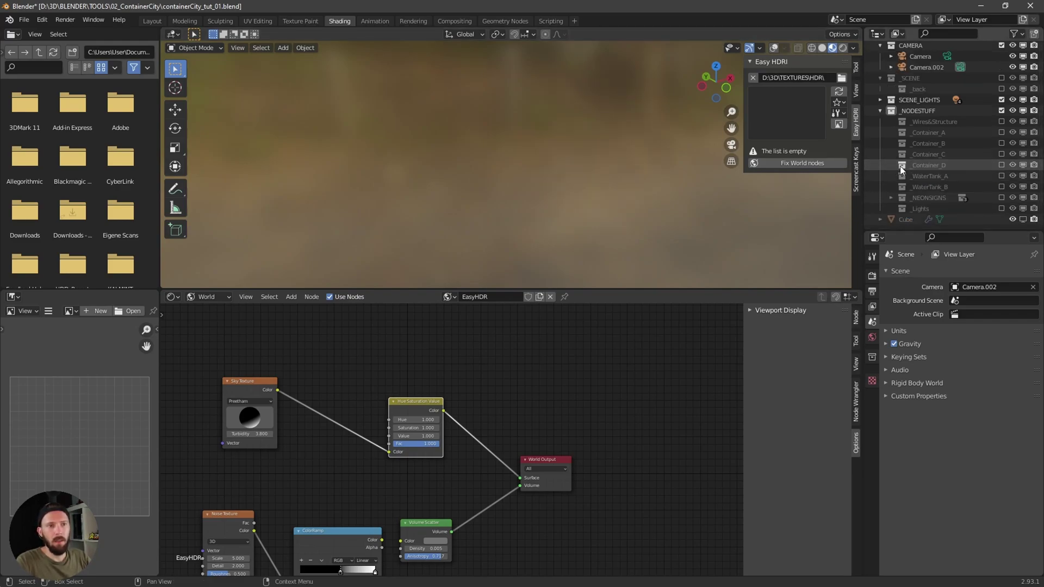
- Enable the _Lights collection to examine the light settings of LIGHT_A and LIGHT_B, and disable it again
{"action": "left_click", "coordinate": [1002, 208]}
{"action": "left_click", "coordinate": [891, 209]}
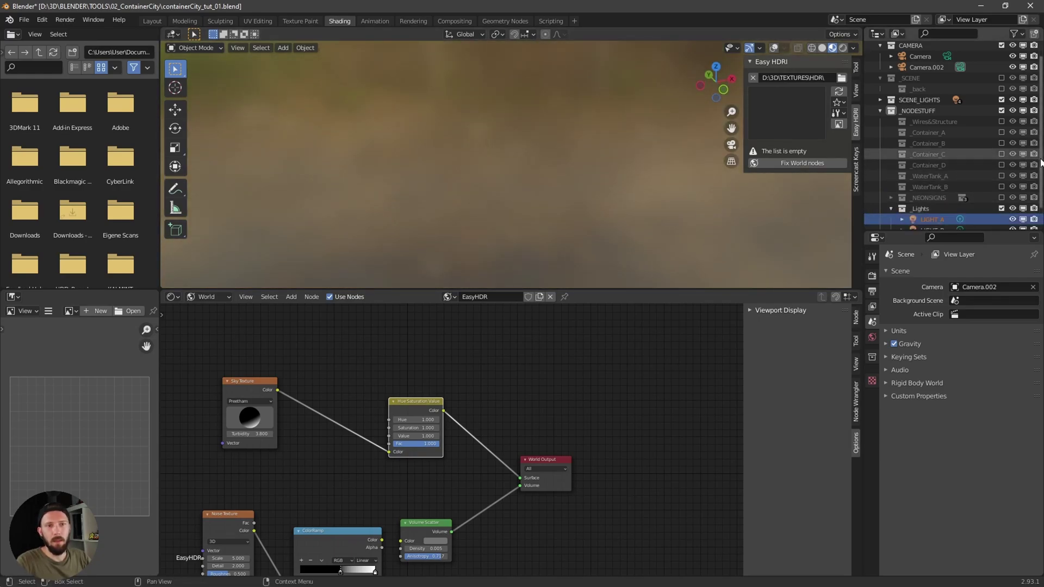
{"action": "scroll", "coordinate": [1036, 187], "scroll_direction": "down", "scroll_amount": 2}
{"action": "left_click", "coordinate": [931, 198]}
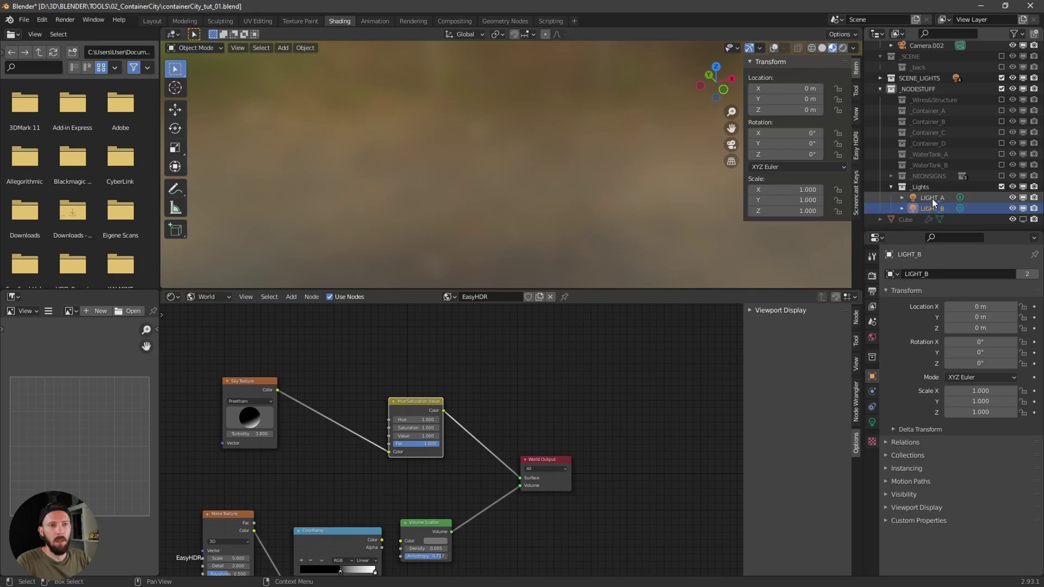
{"action": "left_click", "coordinate": [872, 422]}
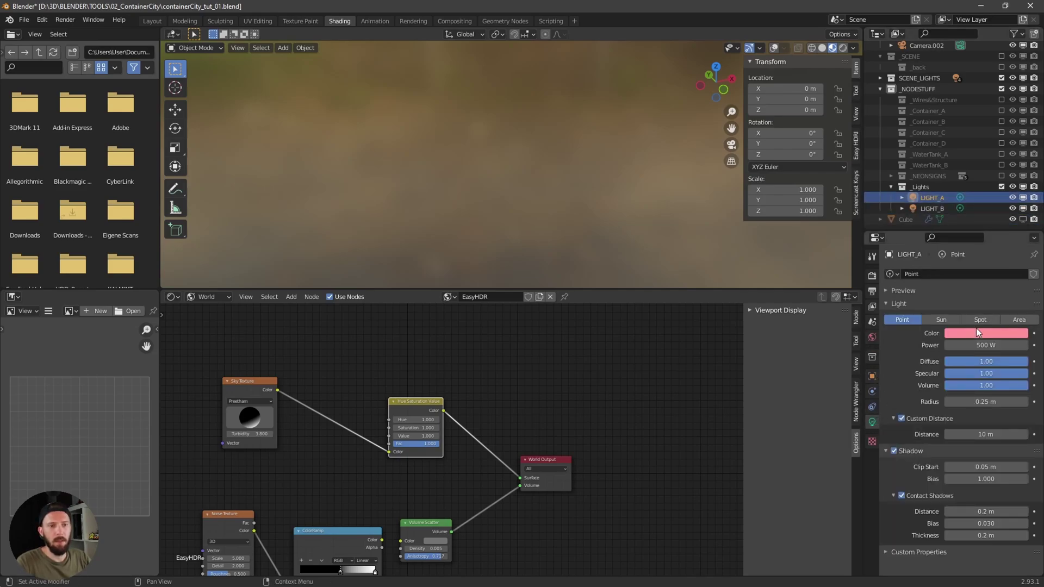
{"action": "left_click", "coordinate": [932, 208]}
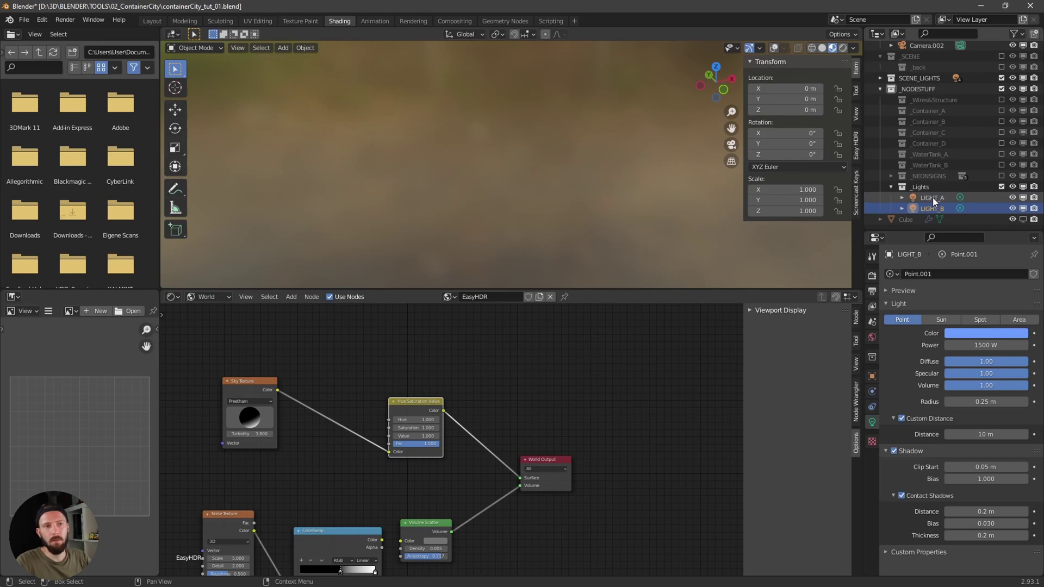
{"action": "left_click", "coordinate": [1002, 187]}
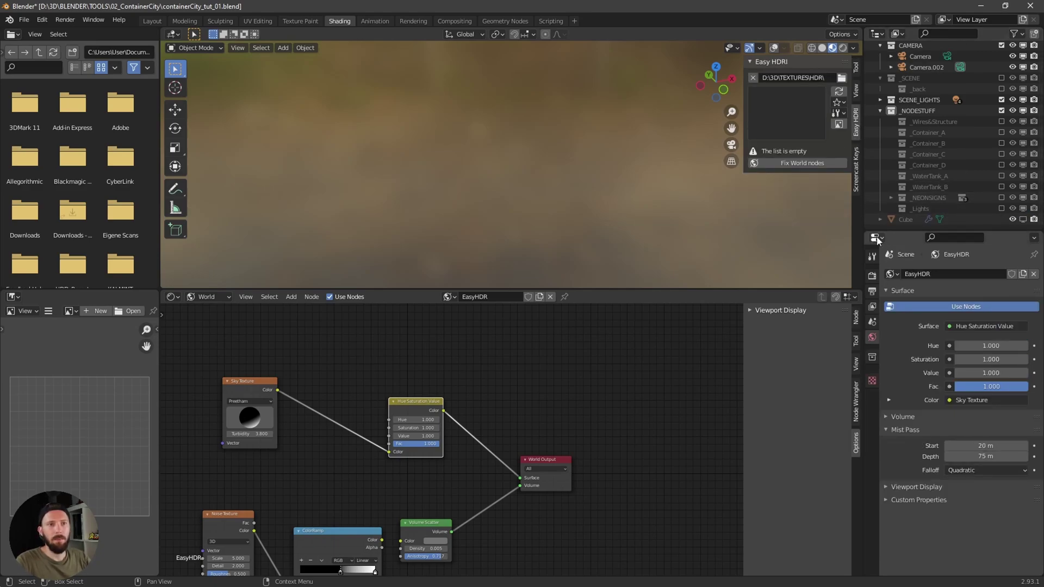
- Collapse the _NODESTUFF collection and re-enable the Cube in the viewport
{"action": "left_click", "coordinate": [878, 109]}
{"action": "left_click", "coordinate": [1021, 133]}
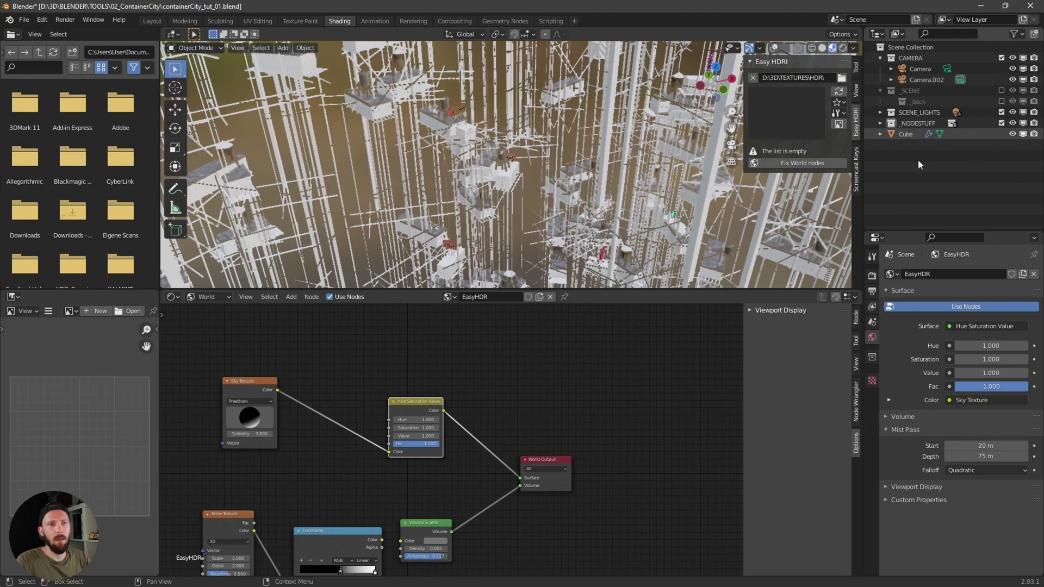
- View the city through the camera, select the Cube, and show the viewport in rendered shading
{"action": "key", "text": "KP_0"}
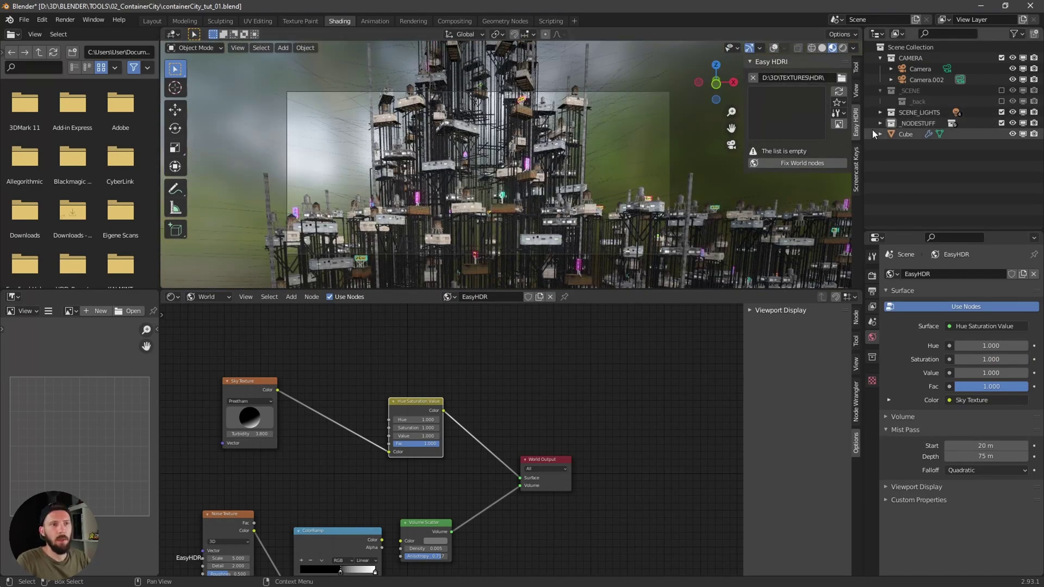
{"action": "left_click", "coordinate": [904, 135]}
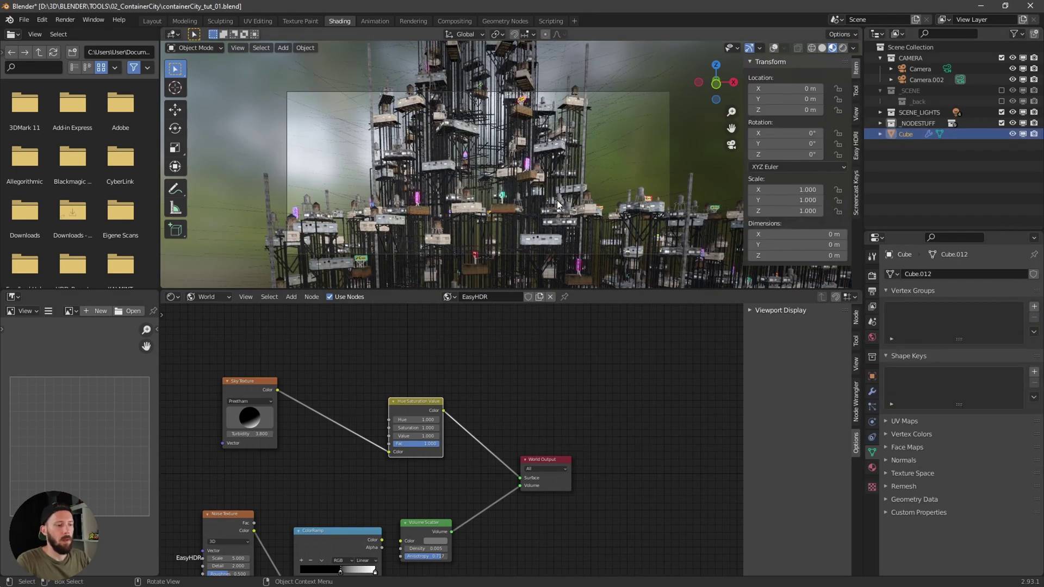
{"action": "key", "text": "z"}
{"action": "left_click", "coordinate": [567, 135]}
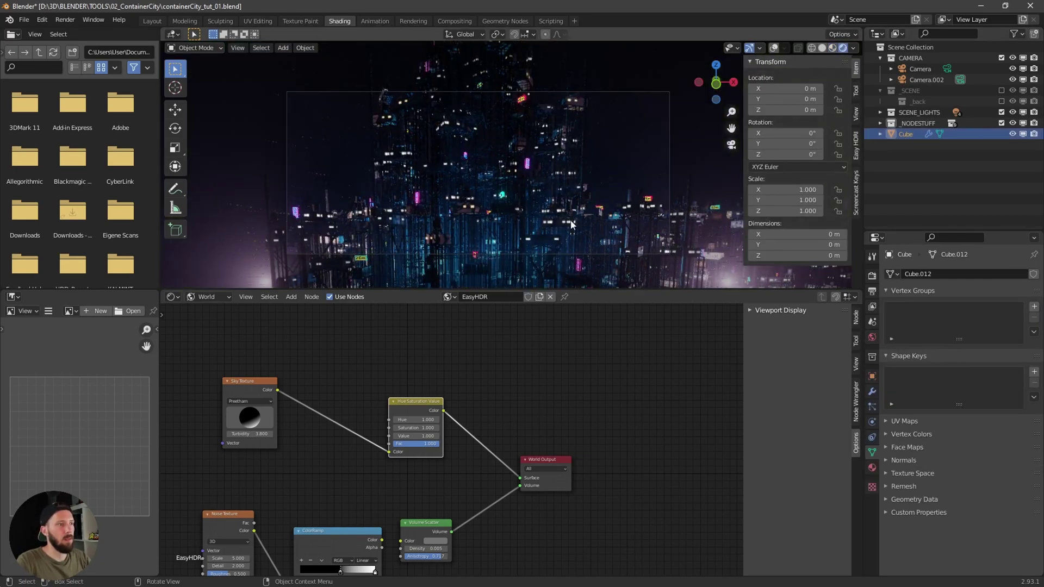
- Duplicate the Cube city object in place and move the copy along the global Y axis to about -39.2 m
{"action": "key", "text": "shift+d"}
{"action": "right_click", "coordinate": [536, 217]}
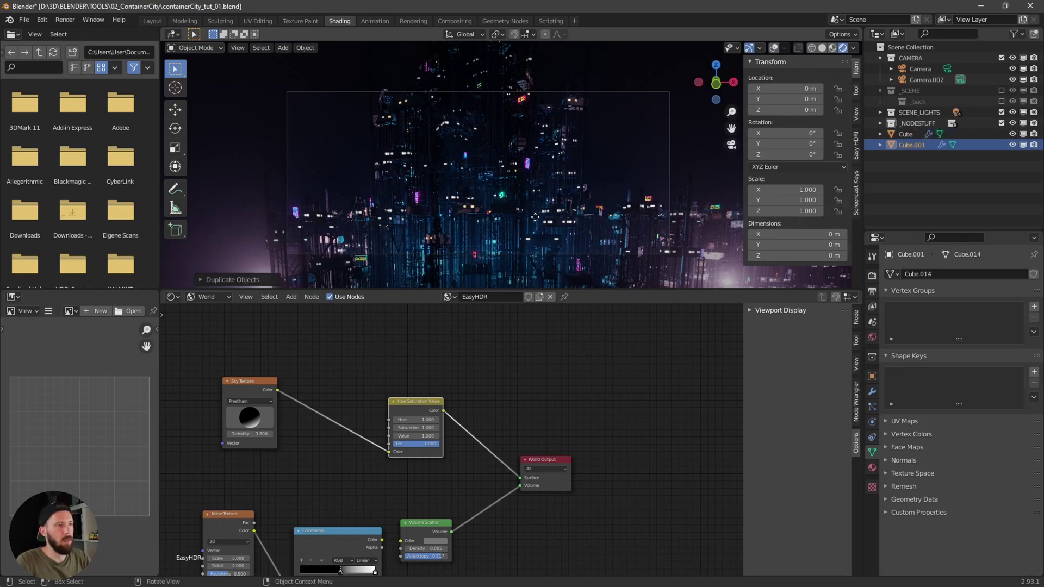
{"action": "key", "text": "g"}
{"action": "key", "text": "y"}
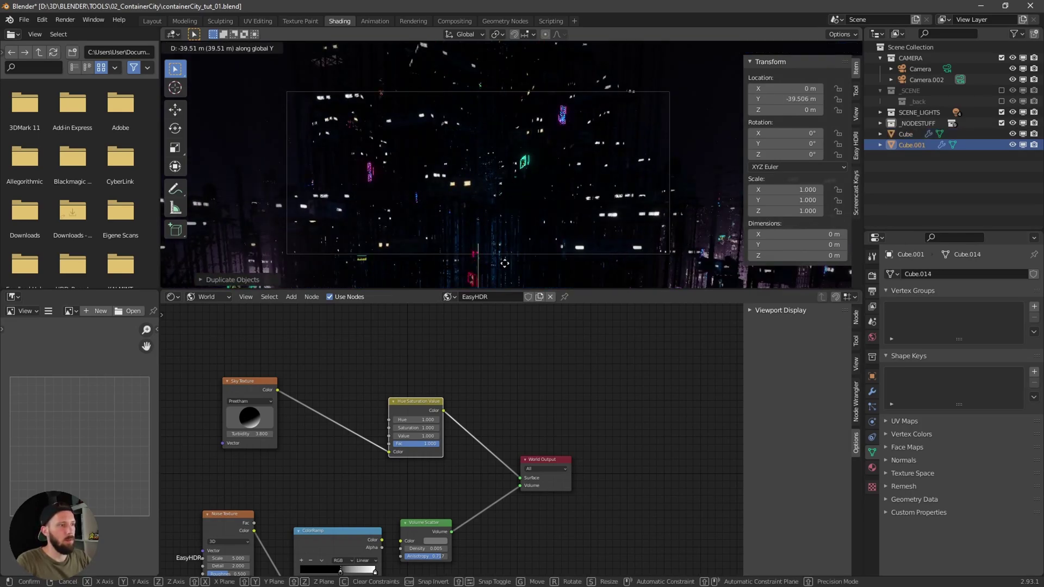
{"action": "left_click", "coordinate": [506, 267]}
- Move the duplicated city sideways along the global X axis to about -103 m
{"action": "key", "text": "g"}
{"action": "key", "text": "y"}
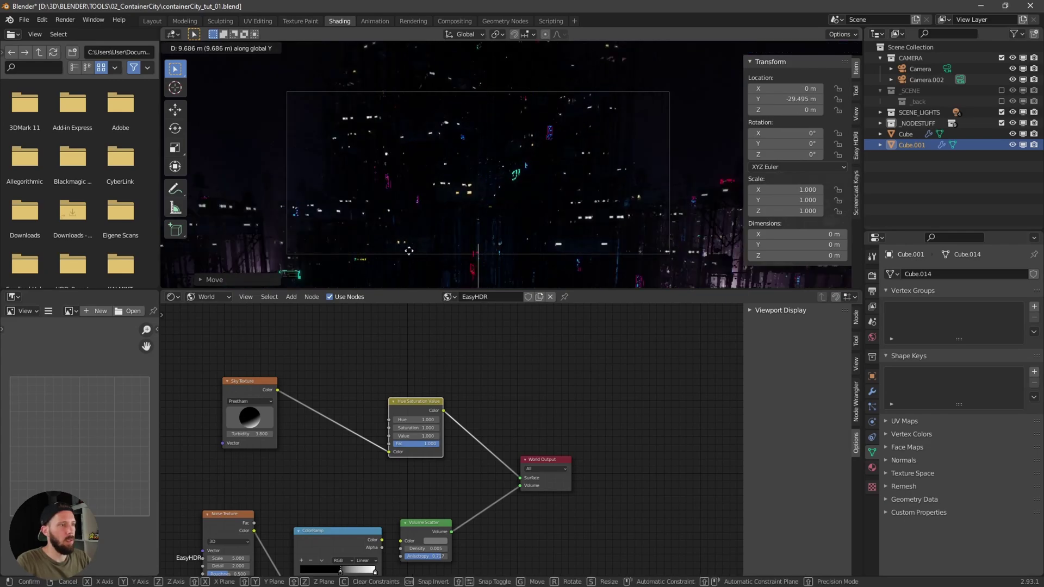
{"action": "key", "text": "x"}
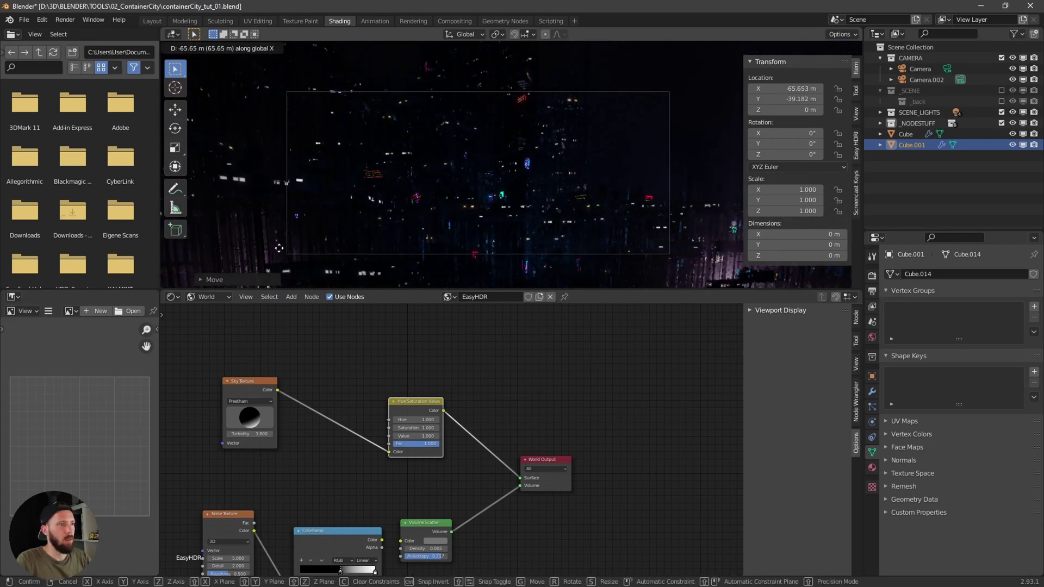
{"action": "left_click", "coordinate": [164, 271]}
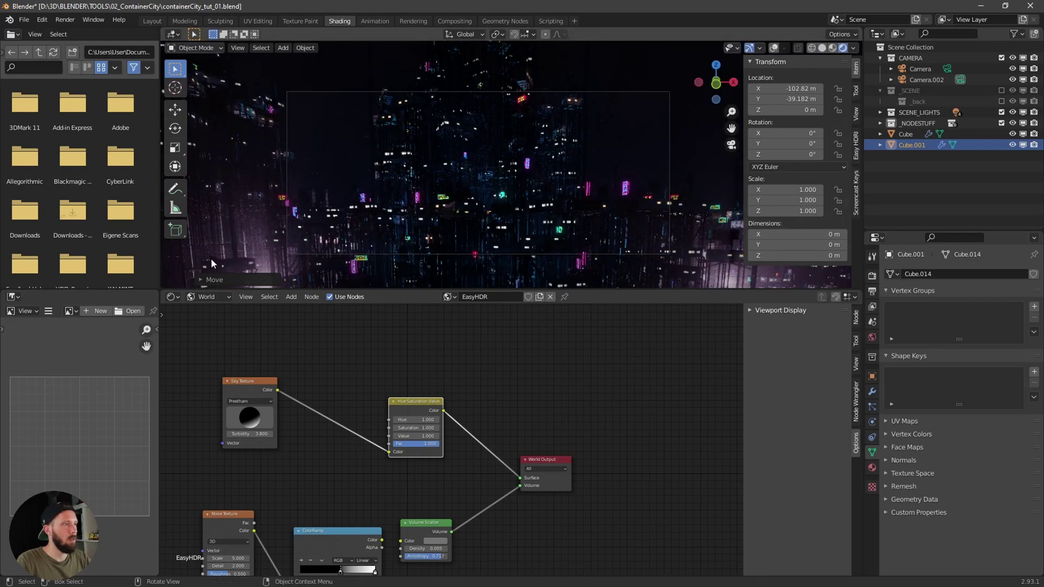
- Lower the duplicated city to about -11.4 m on the Z axis and shift it along X to about -72.6 m
{"action": "key", "text": "g"}
{"action": "key", "text": "z"}
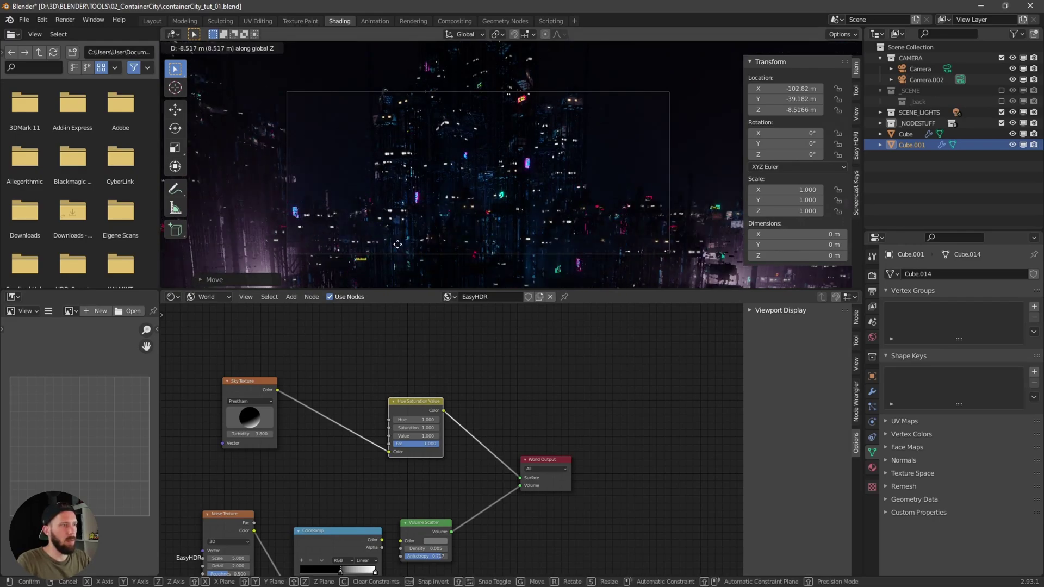
{"action": "left_click", "coordinate": [403, 253]}
{"action": "key", "text": "g"}
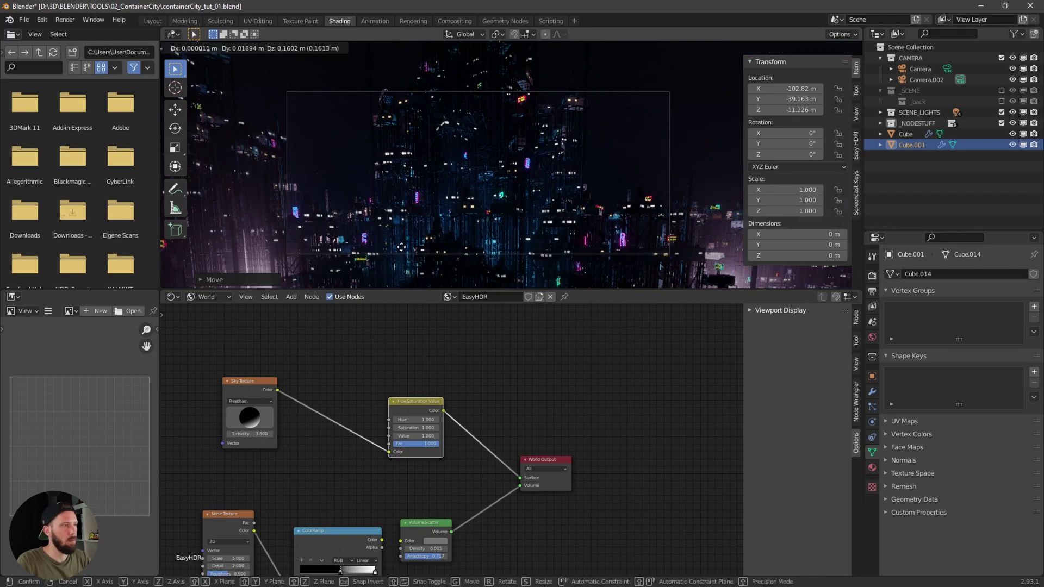
{"action": "key", "text": "y"}
{"action": "key", "text": "x"}
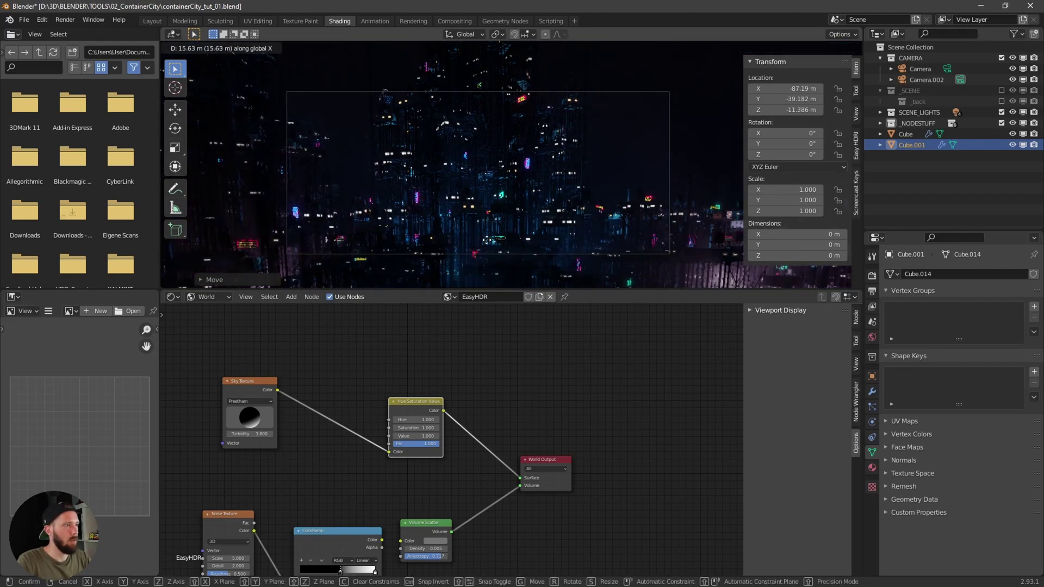
{"action": "left_click", "coordinate": [505, 240]}
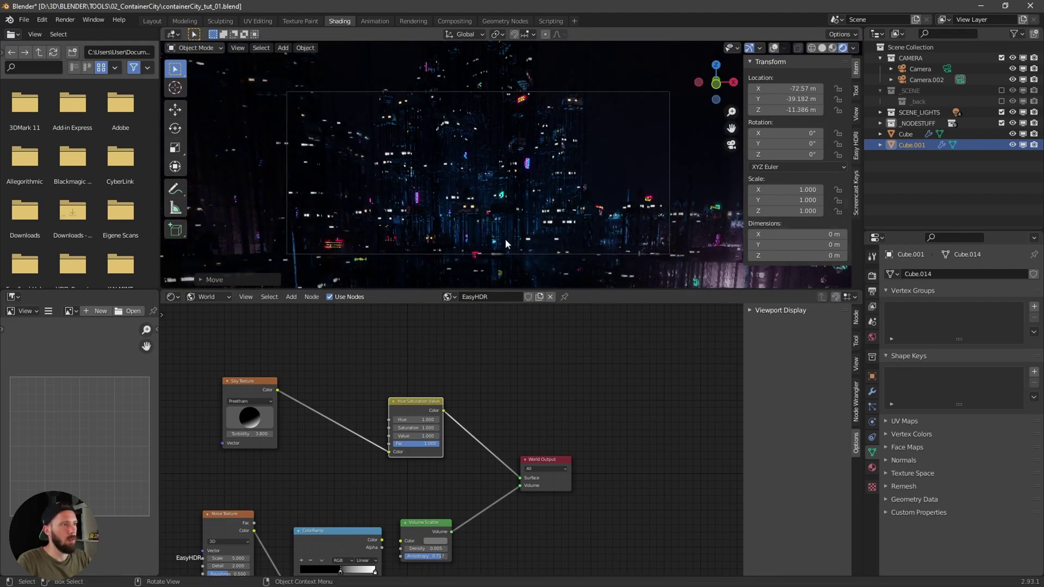